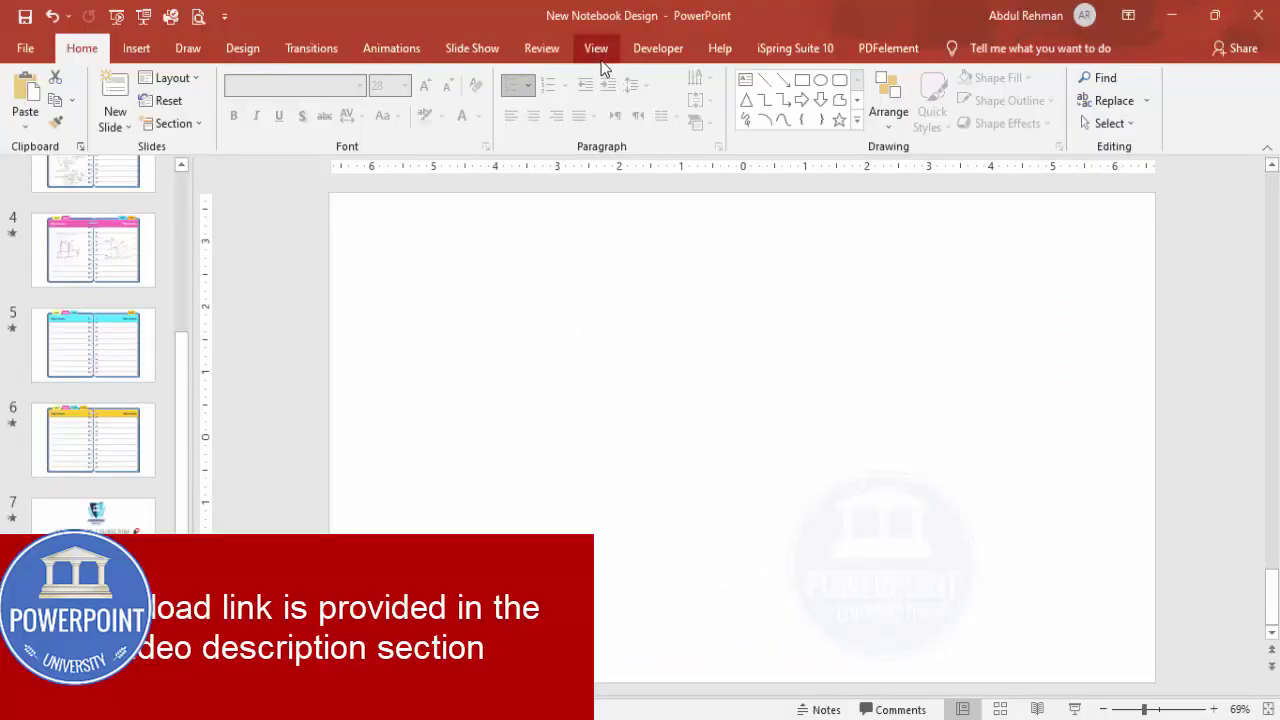
Show the centre guides and draw a rounded rectangle over the slide's left half
{"action": "left_click", "coordinate": [412, 123]}
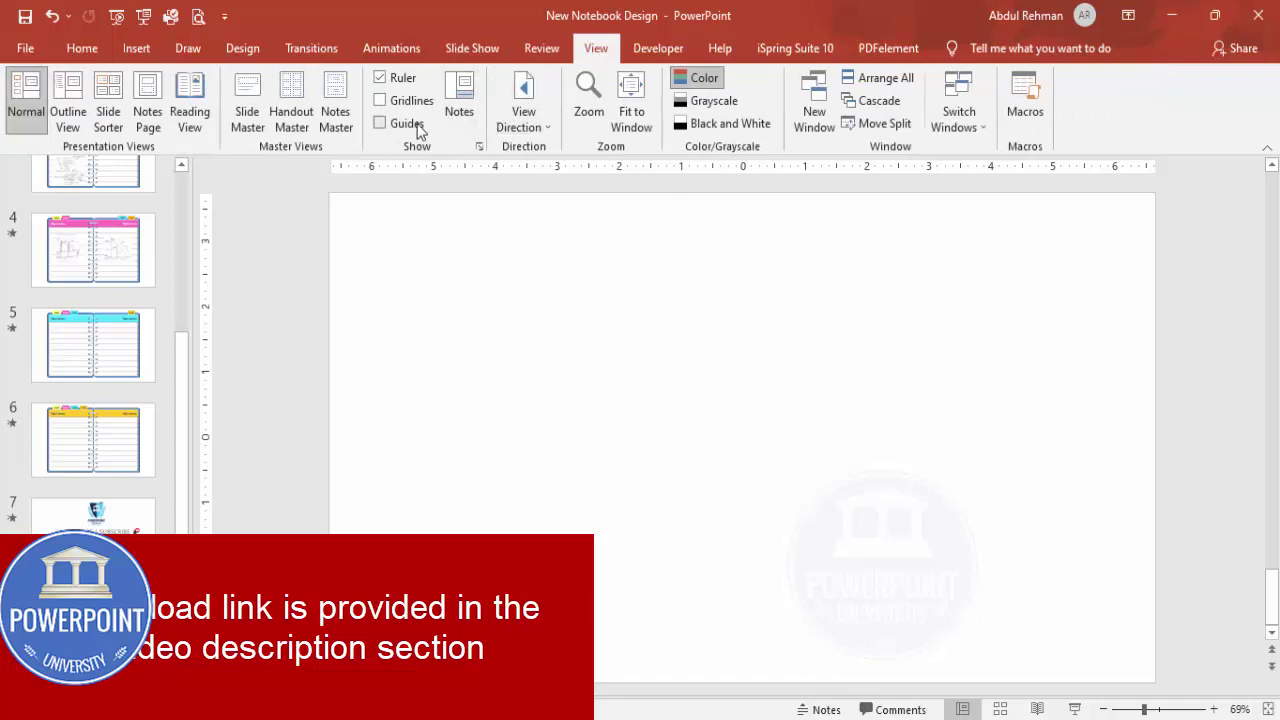
{"action": "left_click", "coordinate": [136, 48]}
{"action": "left_click", "coordinate": [300, 110]}
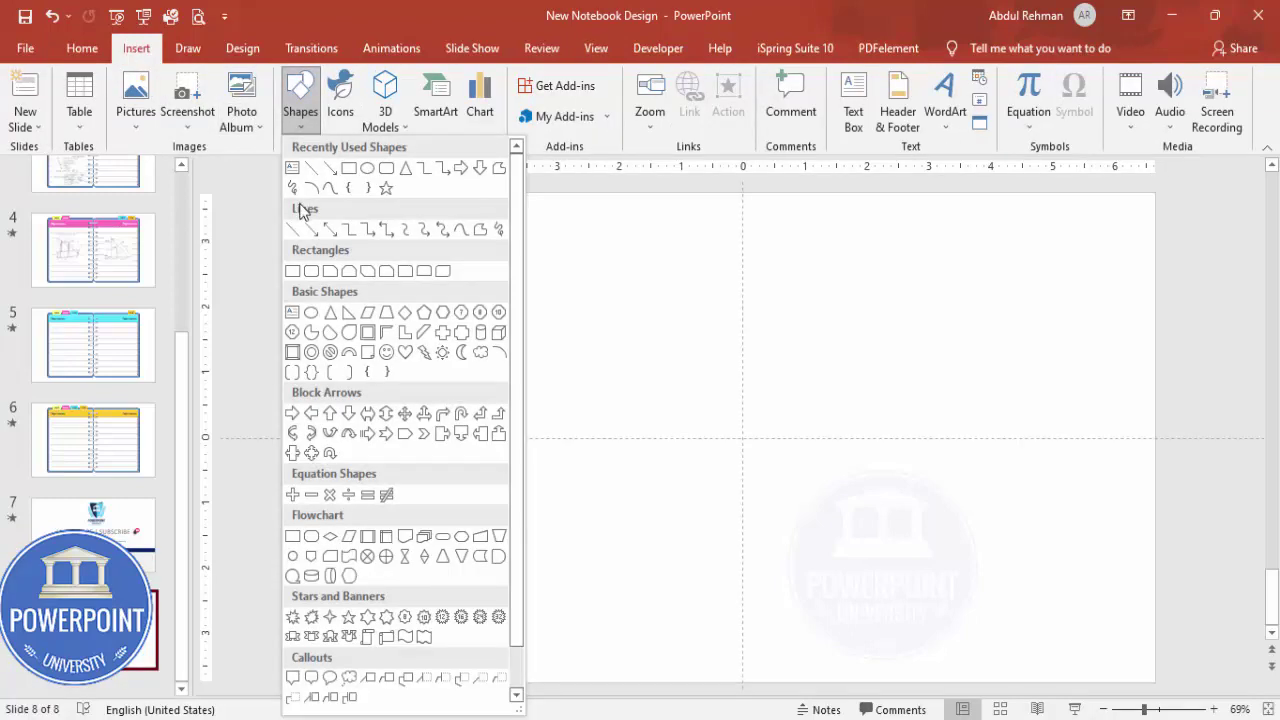
{"action": "left_click", "coordinate": [312, 272]}
{"action": "left_click_drag", "start_coordinate": [443, 236], "coordinate": [733, 675]}
Resize the rectangle to 7.08" by 5.7", nudge it right, and reduce its corner rounding
{"action": "left_click_drag", "start_coordinate": [441, 454], "coordinate": [379, 454]}
{"action": "left_click_drag", "start_coordinate": [558, 219], "coordinate": [559, 213]}
{"action": "left_click_drag", "start_coordinate": [580, 314], "coordinate": [580, 309]}
{"action": "key", "text": "Right"}
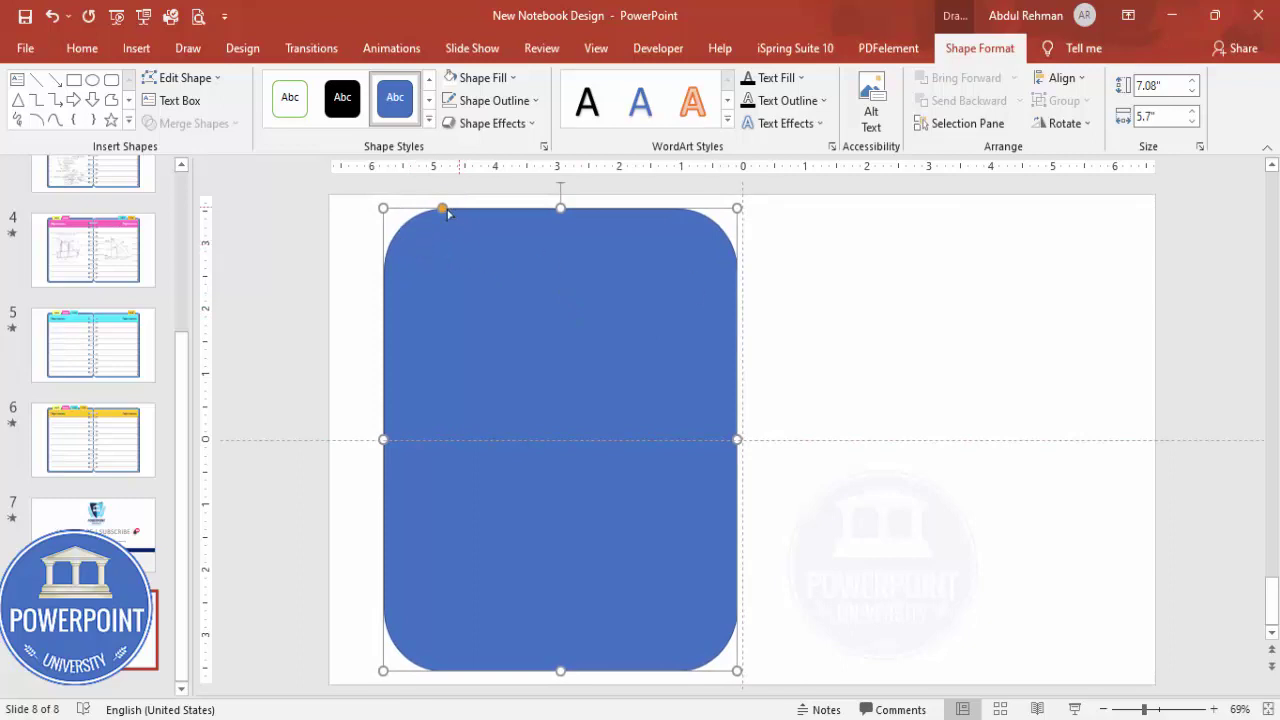
{"action": "left_click_drag", "start_coordinate": [442, 209], "coordinate": [388, 210]}
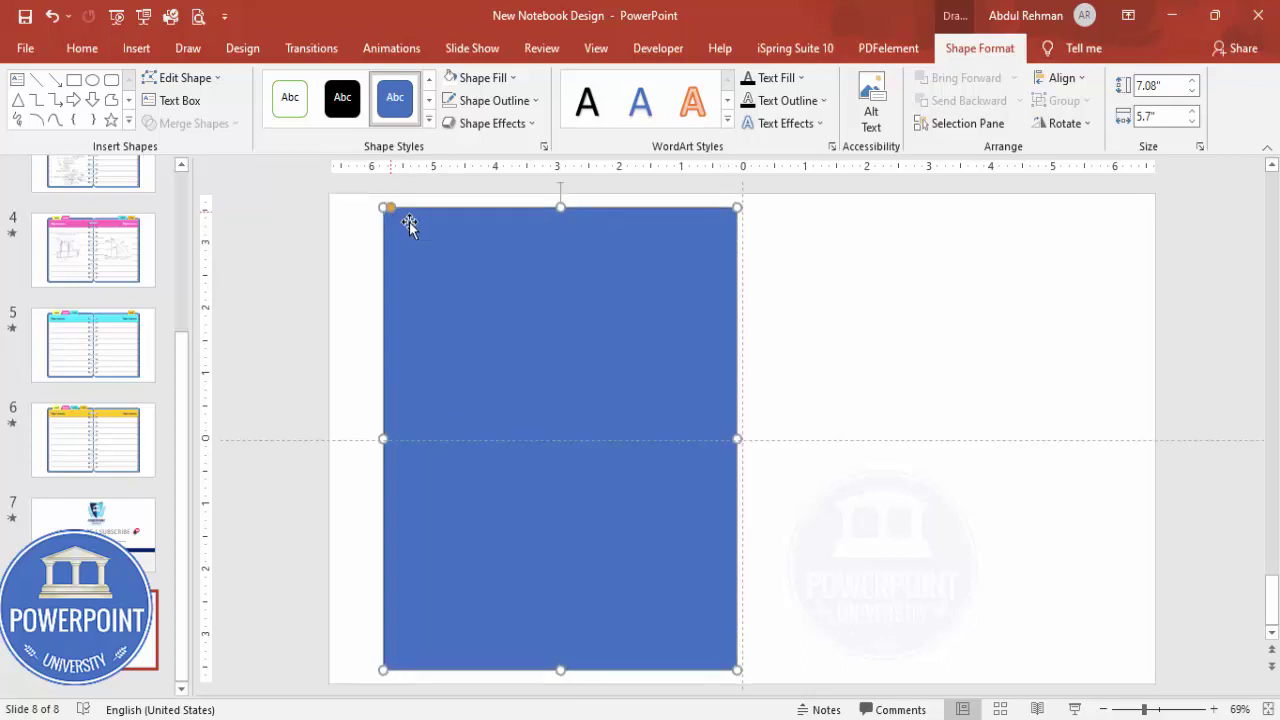
Remove the rectangle's outline and fill it with the grey-blue recent colour
{"action": "left_click", "coordinate": [506, 100]}
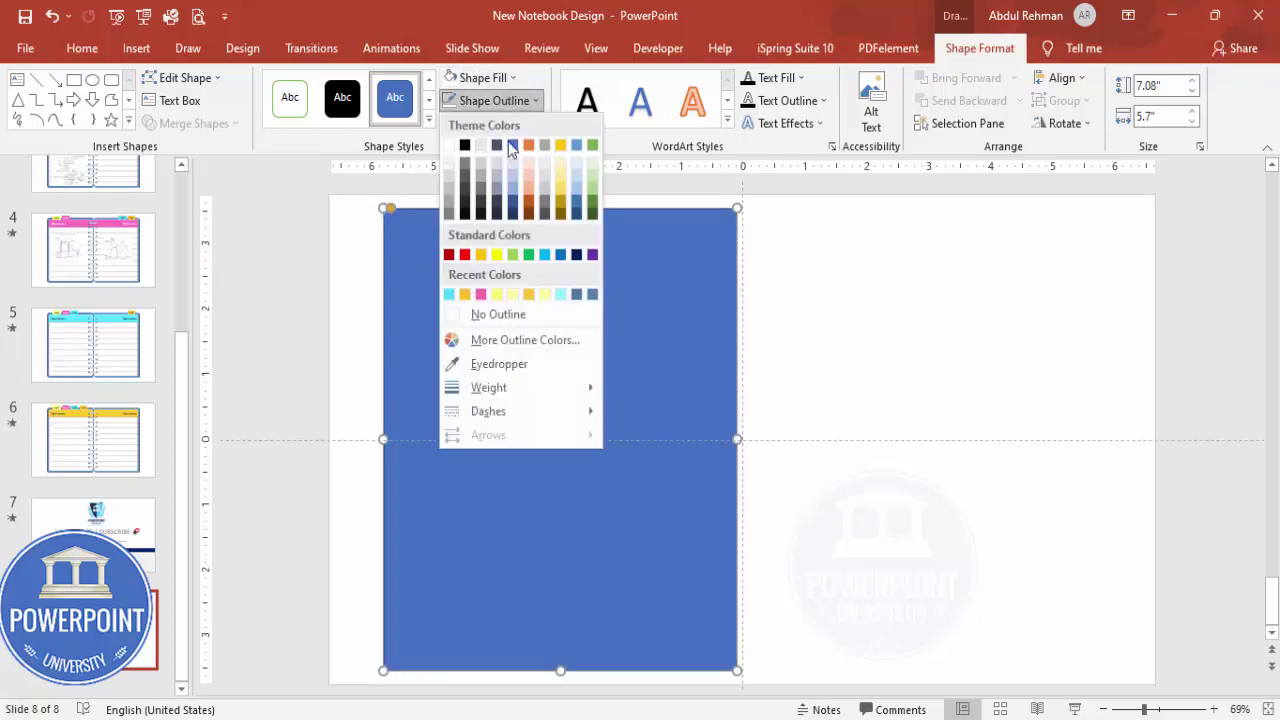
{"action": "left_click", "coordinate": [501, 315]}
{"action": "left_click", "coordinate": [499, 80]}
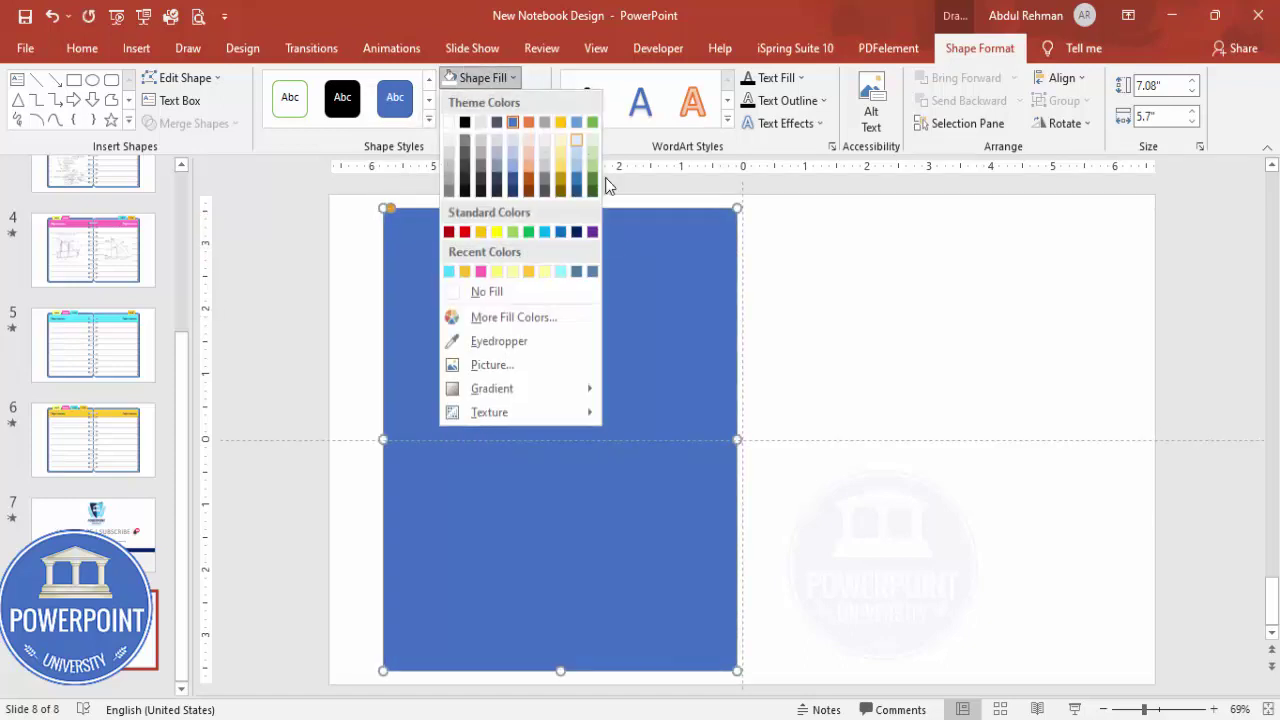
{"action": "left_click", "coordinate": [592, 272]}
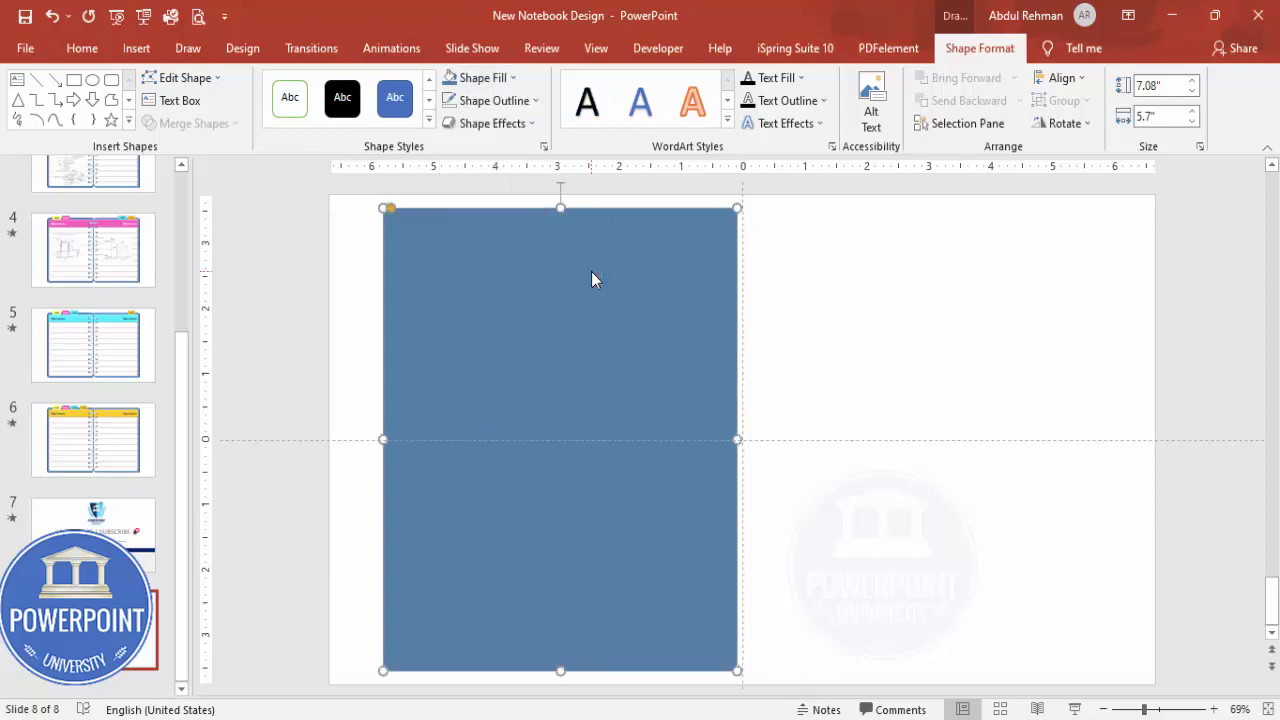
Duplicate the rectangle onto the slide's right half
{"action": "left_click", "coordinate": [897, 338]}
{"action": "double_click", "coordinate": [645, 338]}
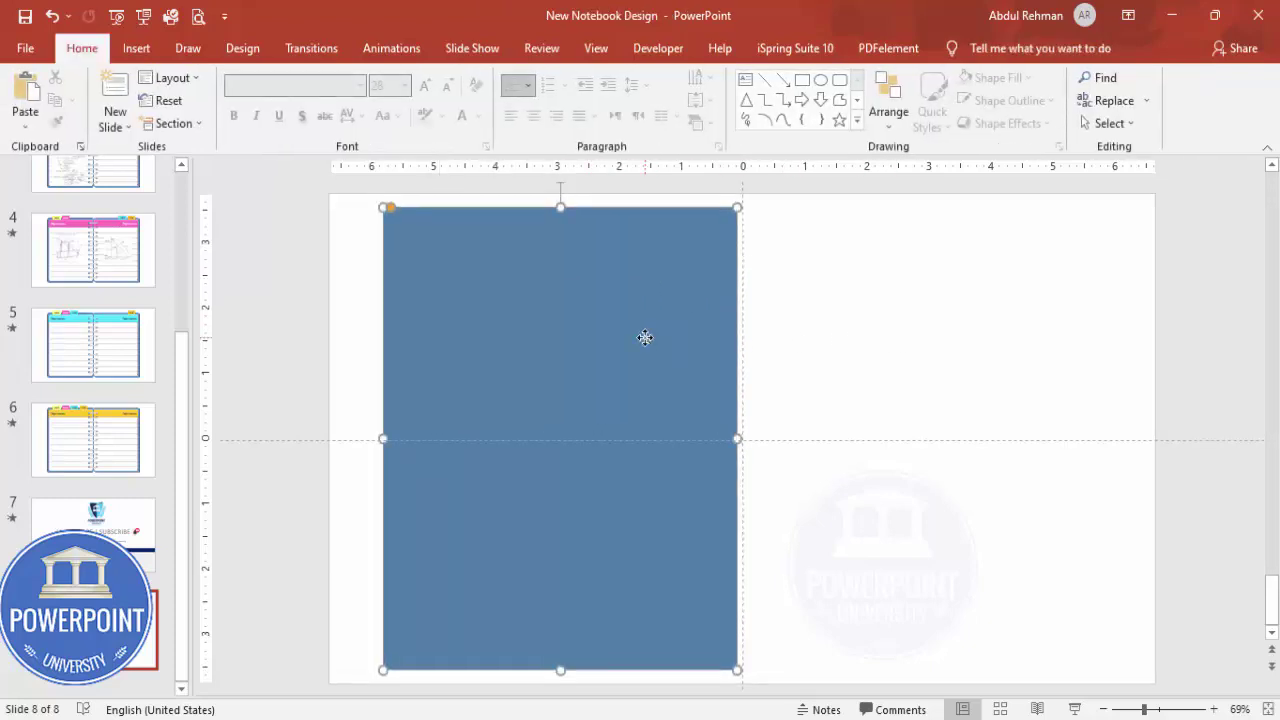
{"action": "left_click_drag", "start_coordinate": [645, 338], "coordinate": [1011, 340]}
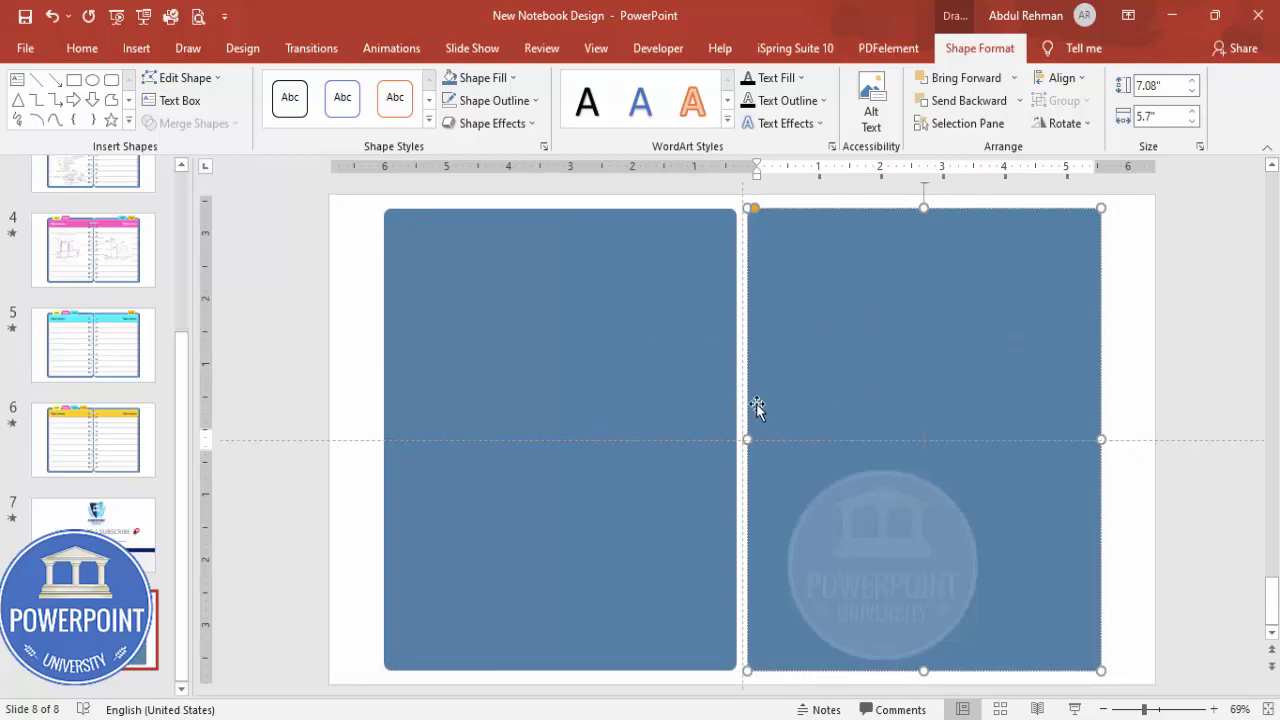
{"action": "left_click", "coordinate": [498, 382]}
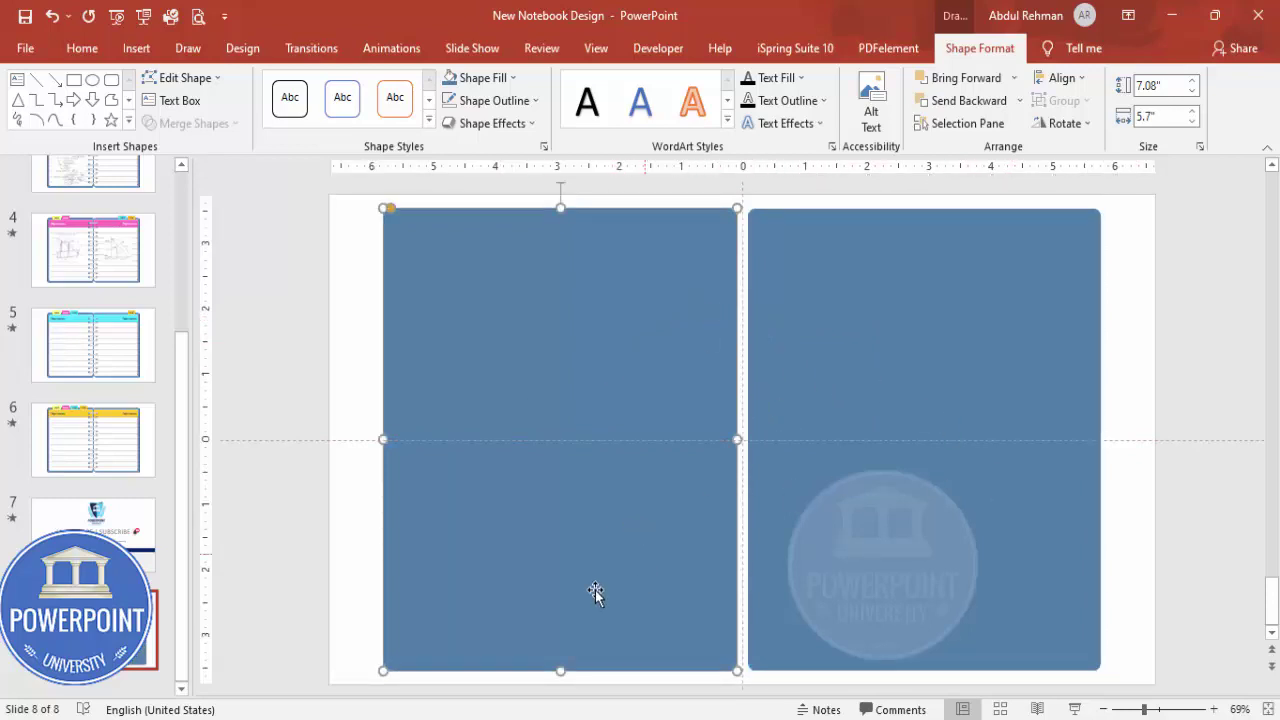
Tilt the left panel with the Oblique: Bottom Left 3-D rotation and add 3-D depth
{"action": "right_click", "coordinate": [645, 518]}
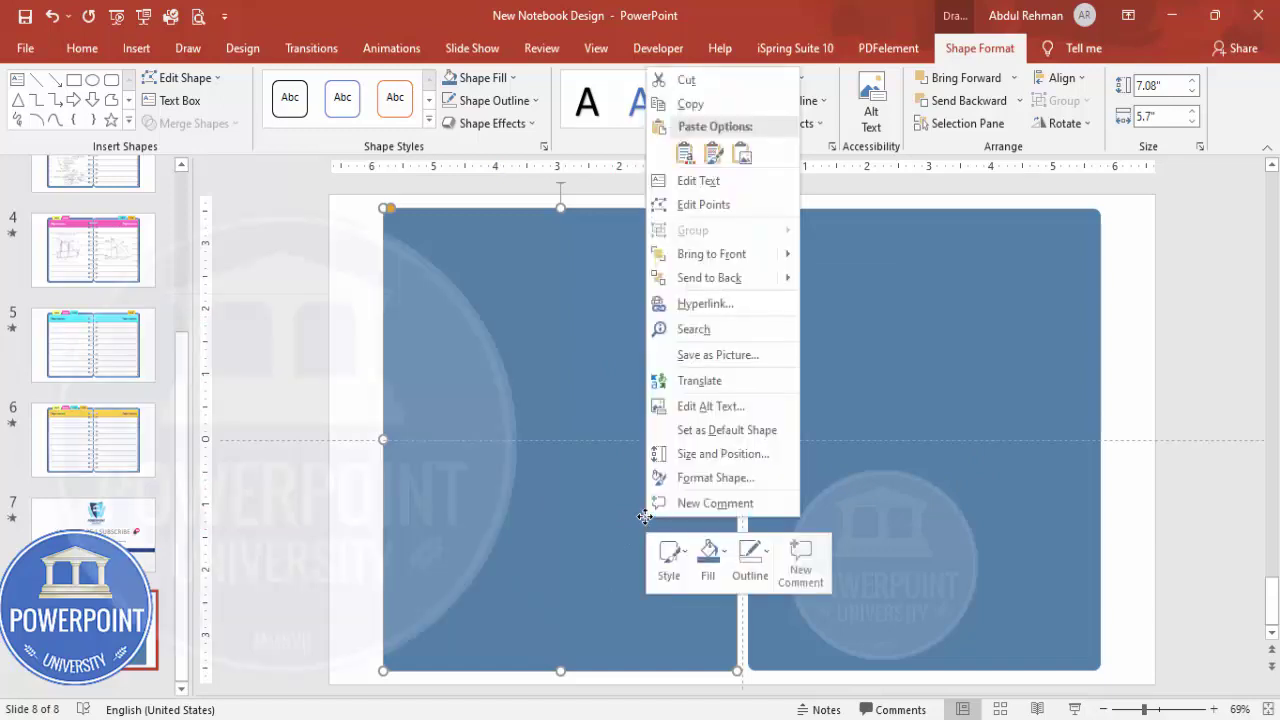
{"action": "left_click", "coordinate": [715, 477]}
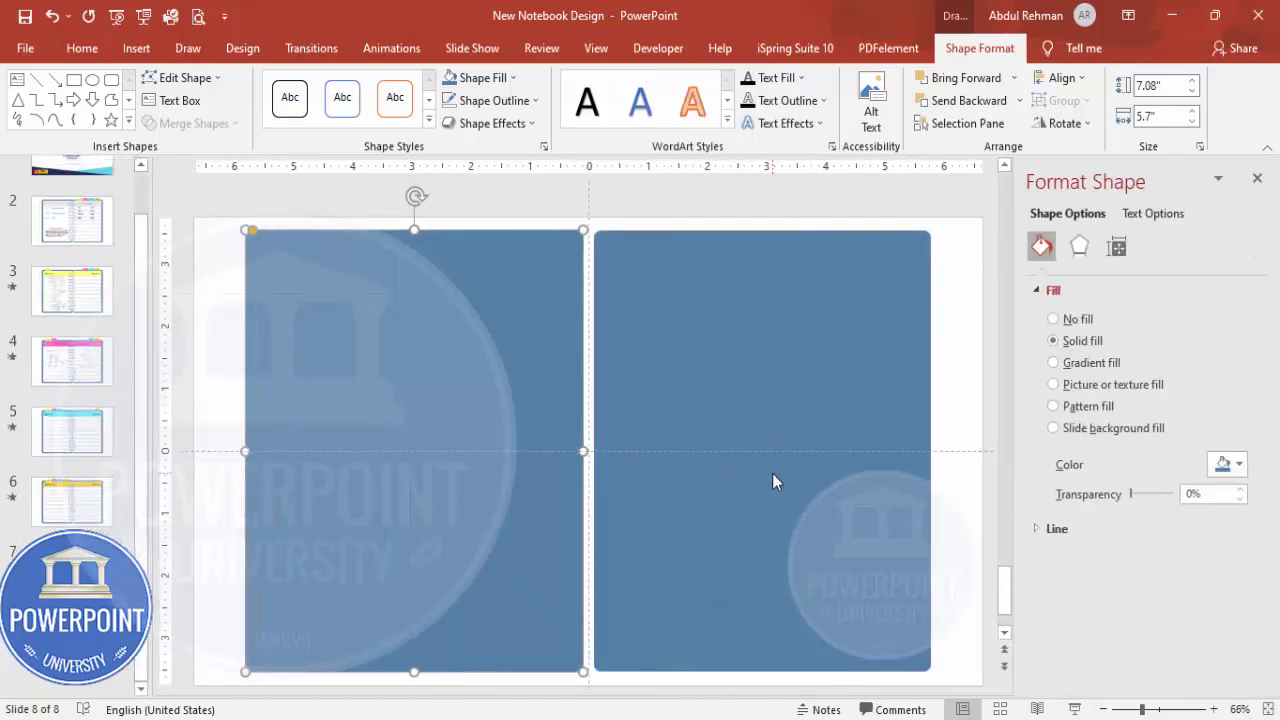
{"action": "left_click", "coordinate": [1079, 248]}
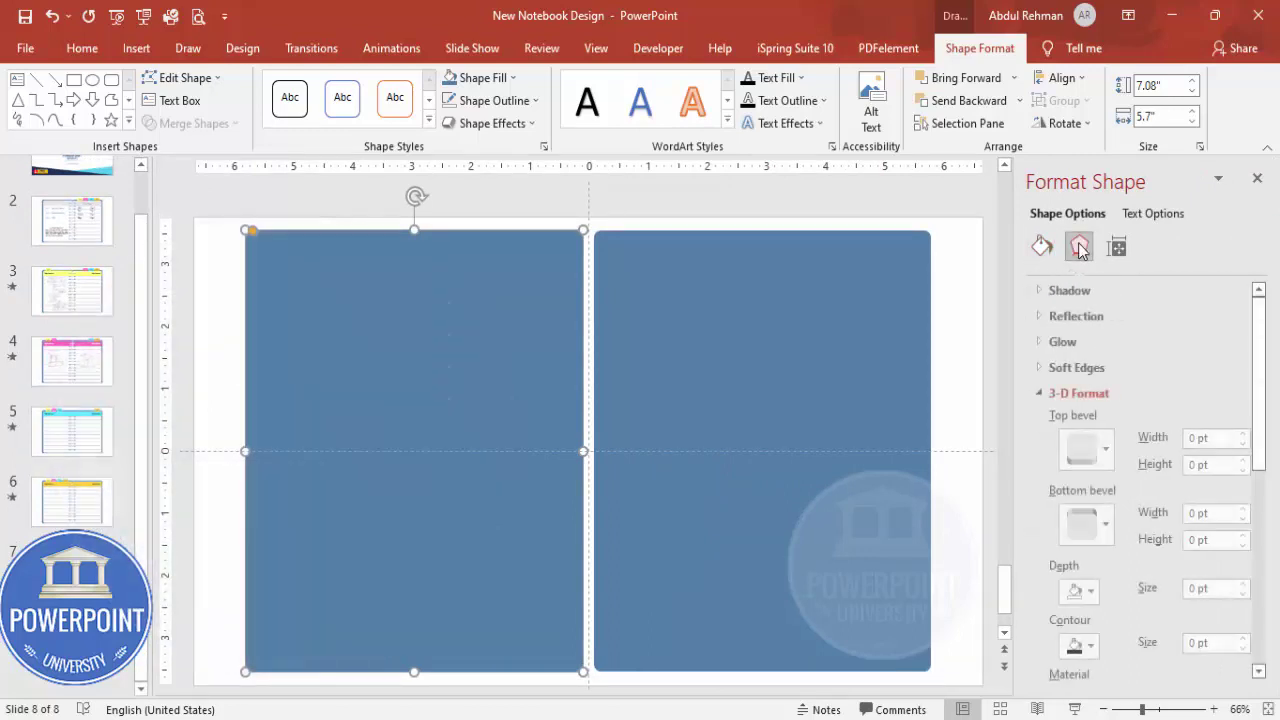
{"action": "left_click", "coordinate": [1040, 394]}
{"action": "left_click", "coordinate": [1048, 420]}
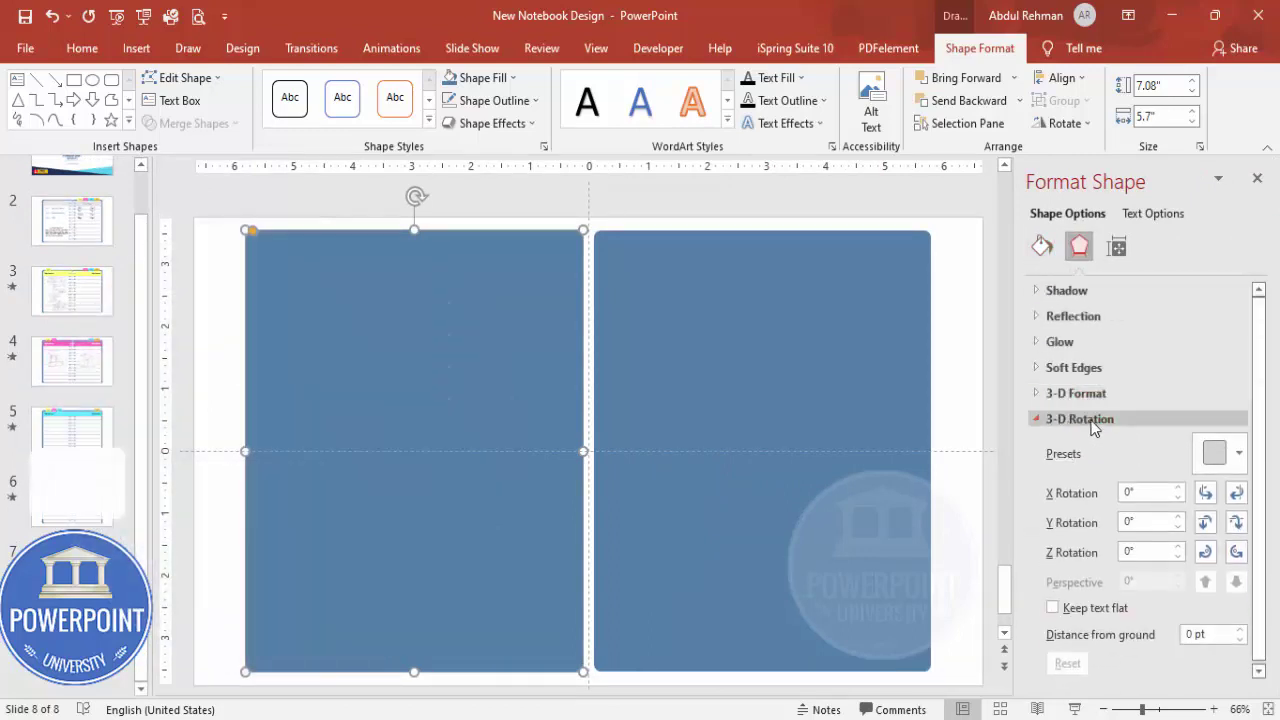
{"action": "left_click", "coordinate": [1060, 422]}
{"action": "left_click", "coordinate": [1046, 424]}
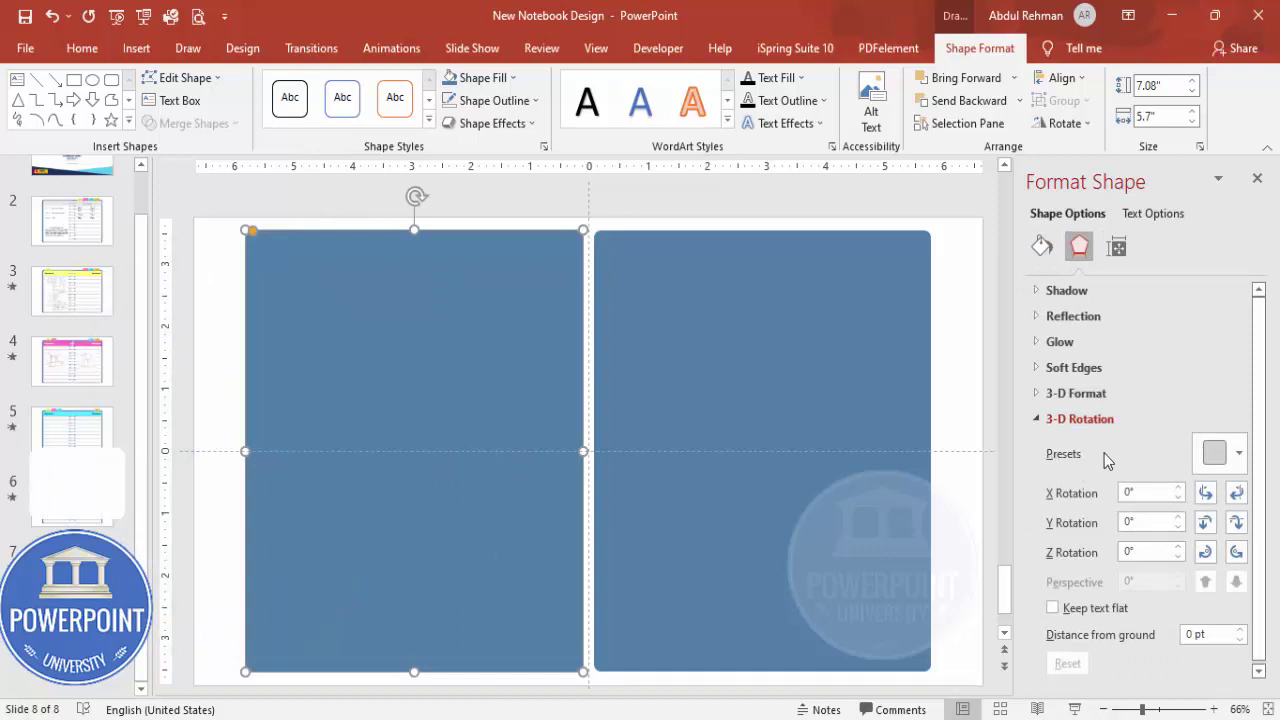
{"action": "left_click", "coordinate": [1214, 455]}
{"action": "scroll", "coordinate": [1270, 350], "scroll_direction": "down", "scroll_amount": 1}
{"action": "scroll", "coordinate": [1270, 345], "scroll_direction": "down", "scroll_amount": 1}
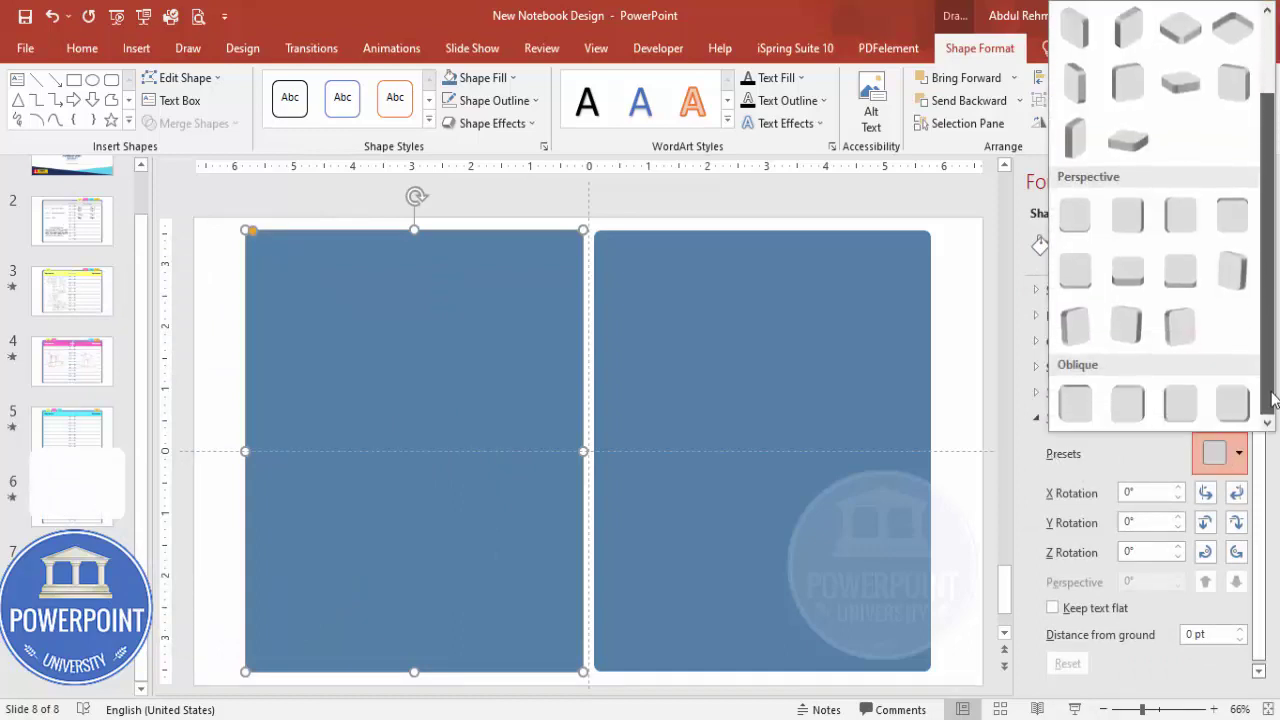
{"action": "left_click", "coordinate": [1183, 401]}
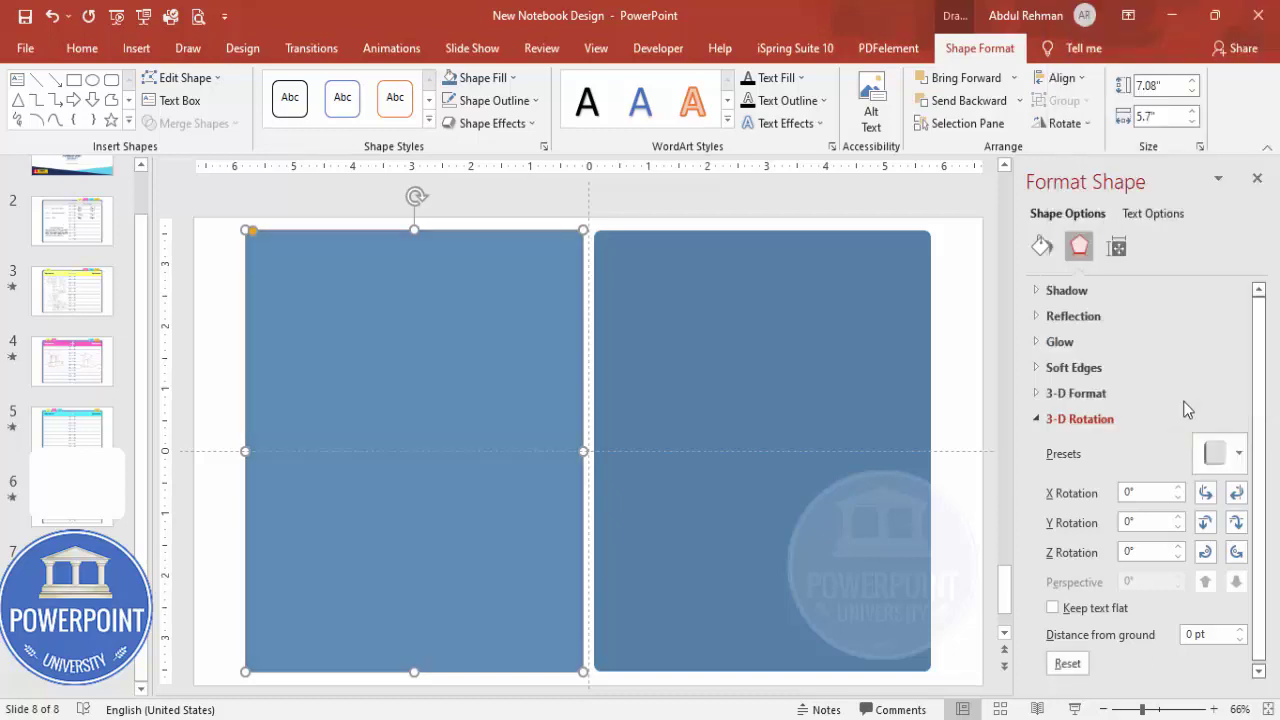
{"action": "left_click", "coordinate": [1118, 393]}
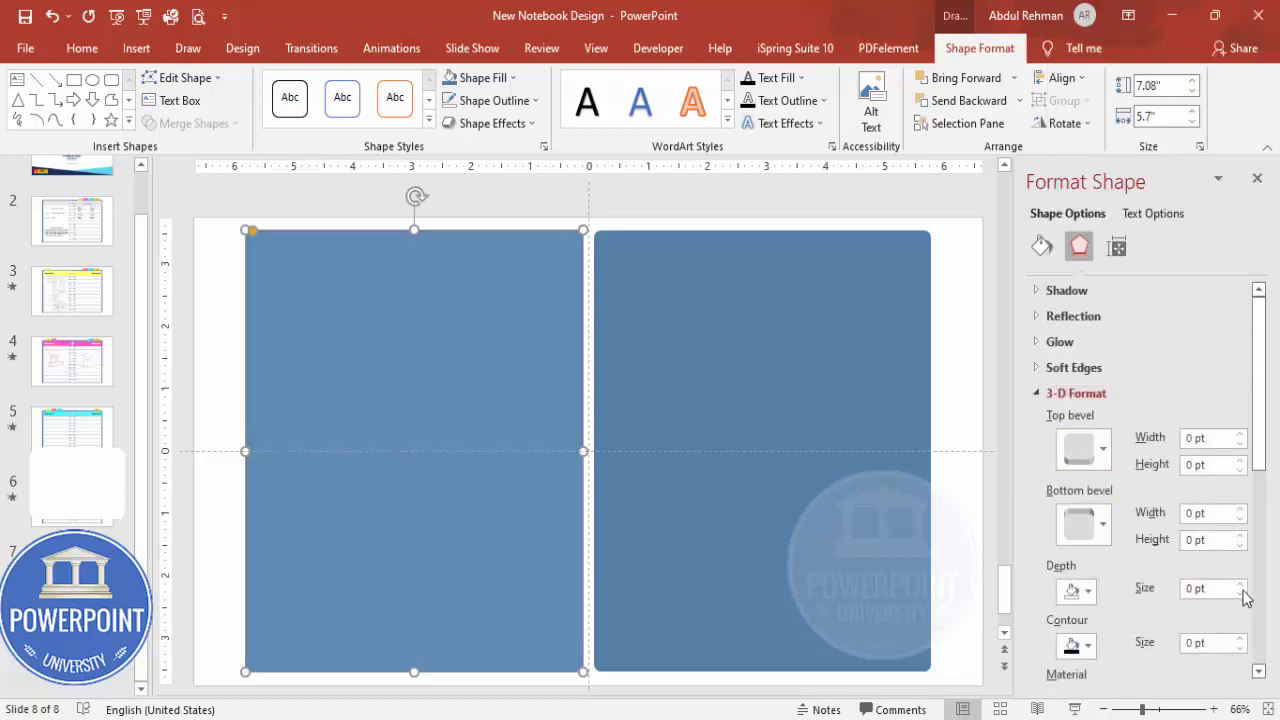
{"action": "left_click", "coordinate": [1240, 588]}
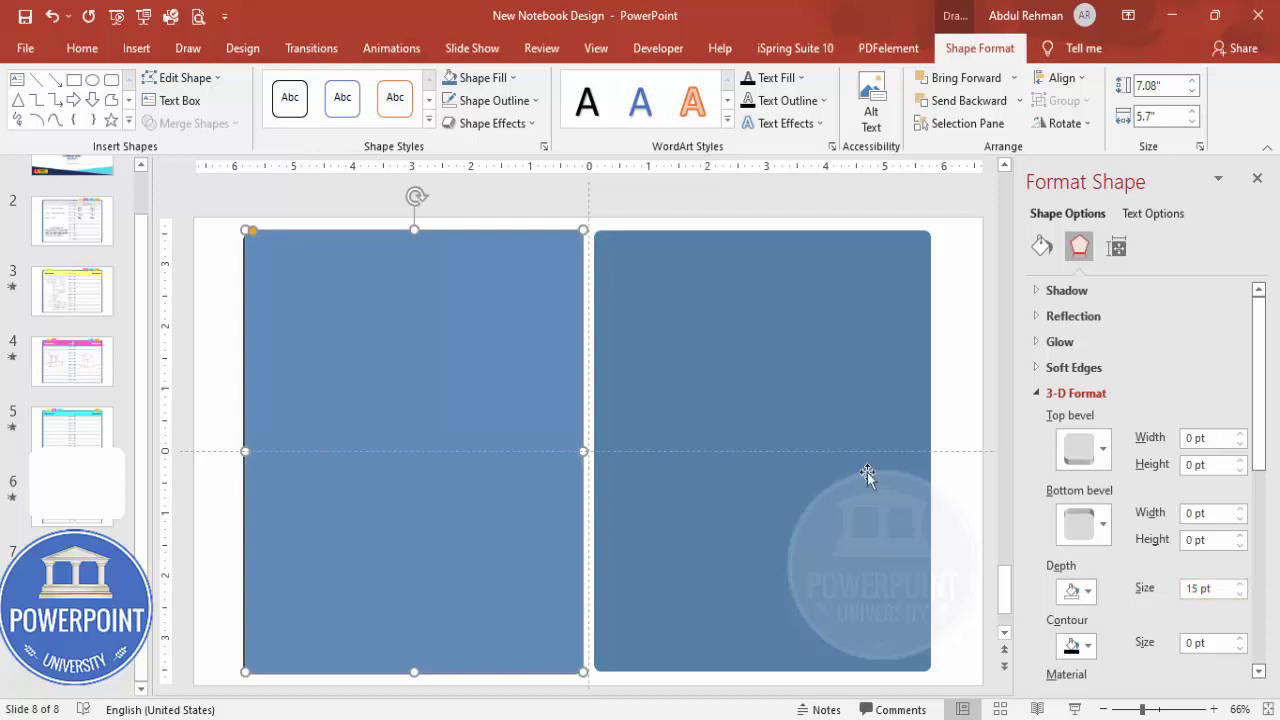
Tilt the right panel with Oblique: Bottom Right and give it 15 pt 3-D depth
{"action": "left_click", "coordinate": [676, 350]}
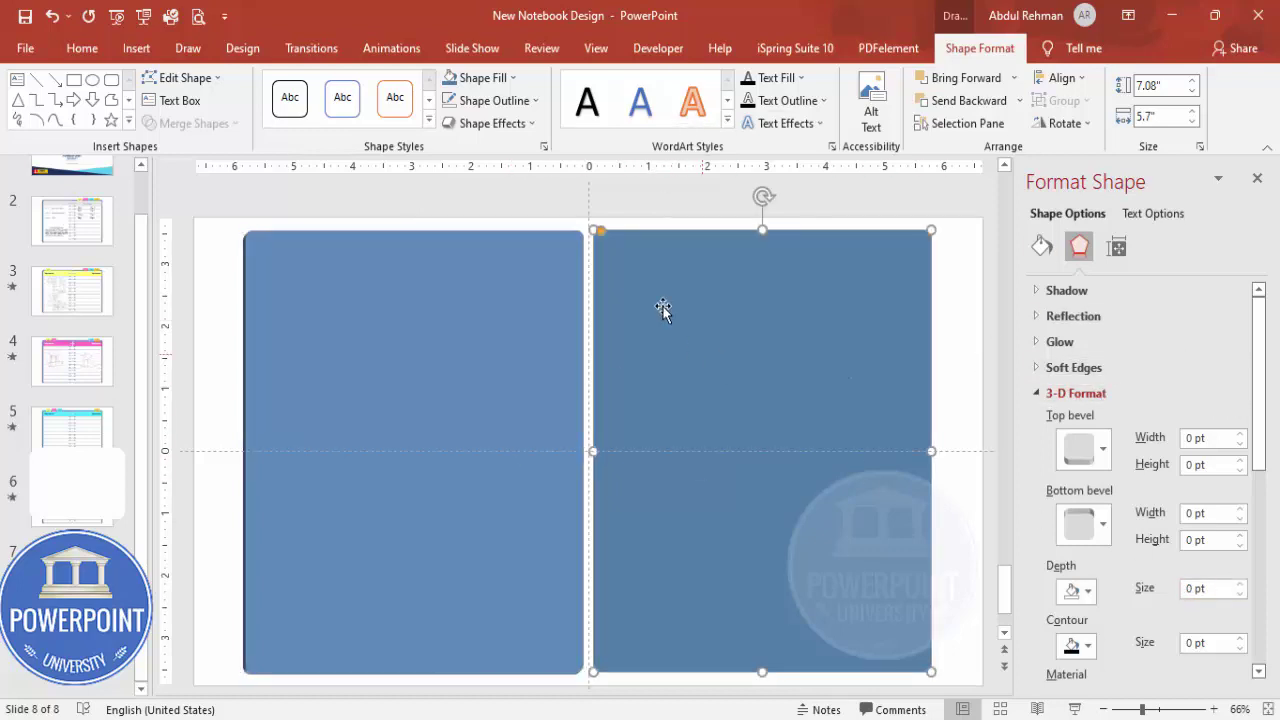
{"action": "left_click_drag", "start_coordinate": [1262, 442], "coordinate": [1262, 627]}
{"action": "left_click", "coordinate": [1206, 471]}
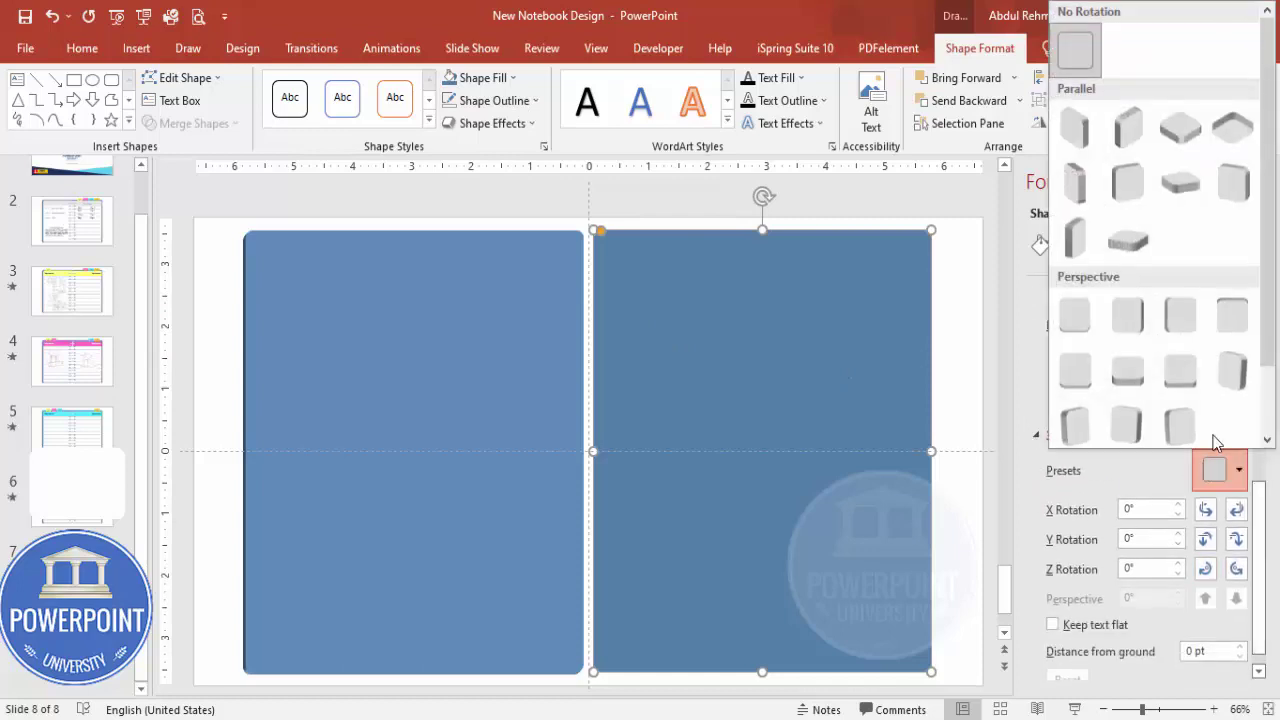
{"action": "left_click_drag", "start_coordinate": [1274, 314], "coordinate": [1276, 395]}
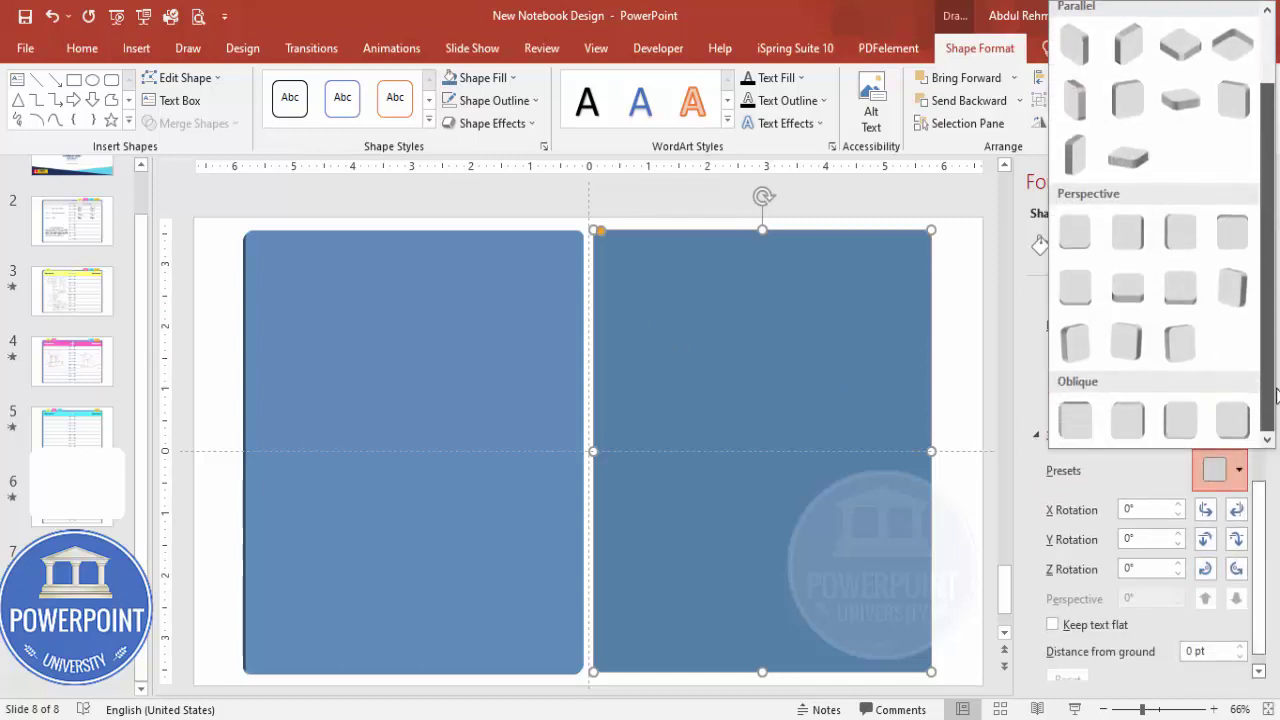
{"action": "left_click", "coordinate": [1236, 424]}
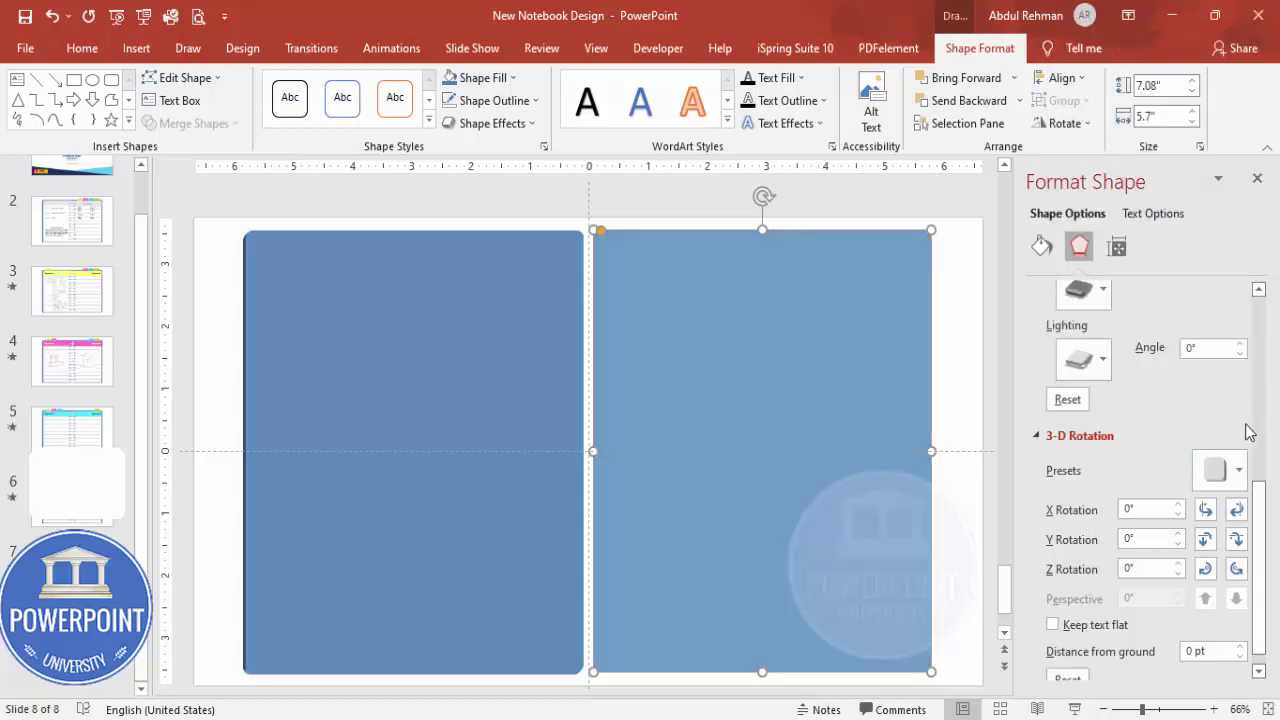
{"action": "left_click_drag", "start_coordinate": [1266, 494], "coordinate": [1265, 402]}
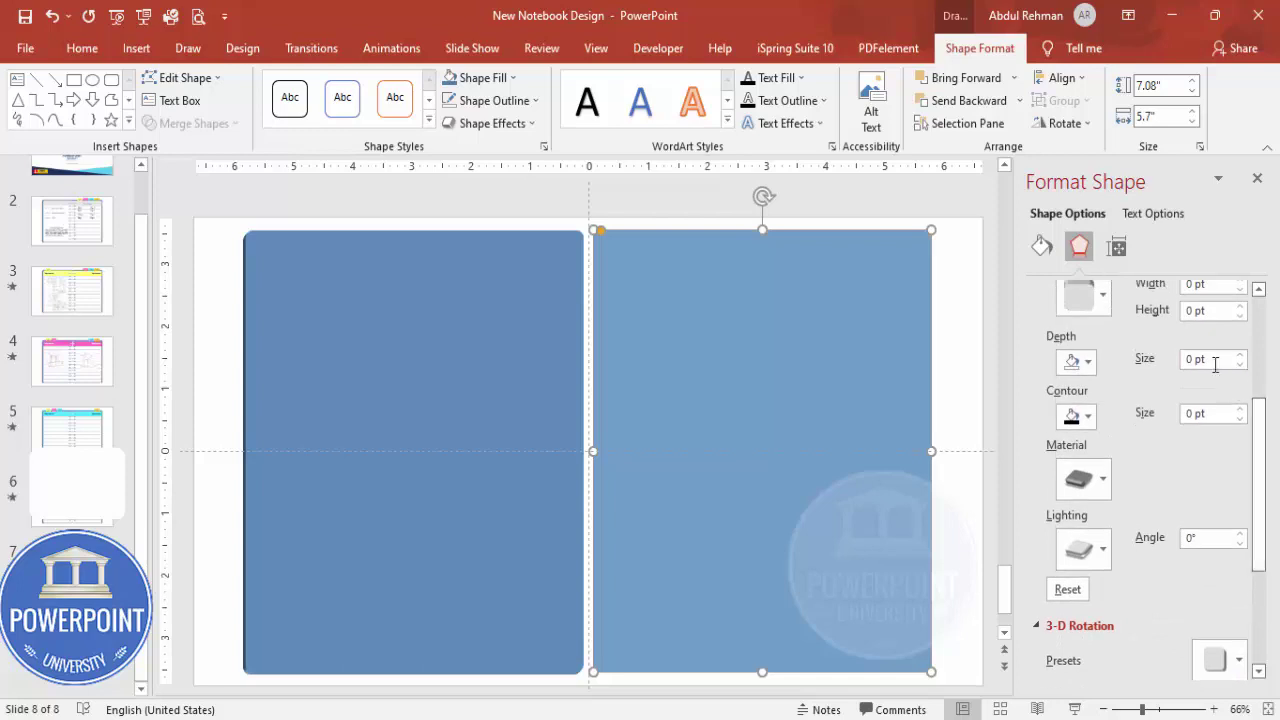
{"action": "triple_click", "coordinate": [1220, 361]}
{"action": "type", "text": "15"}
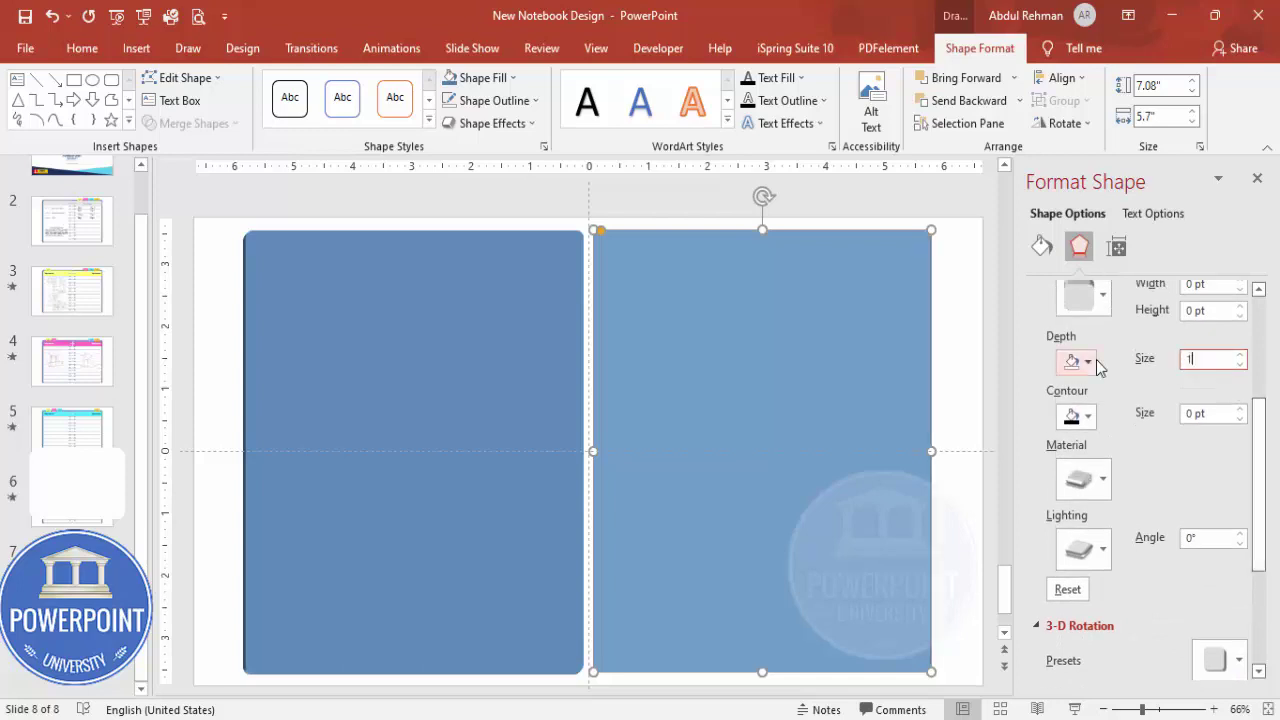
{"action": "left_click", "coordinate": [963, 385]}
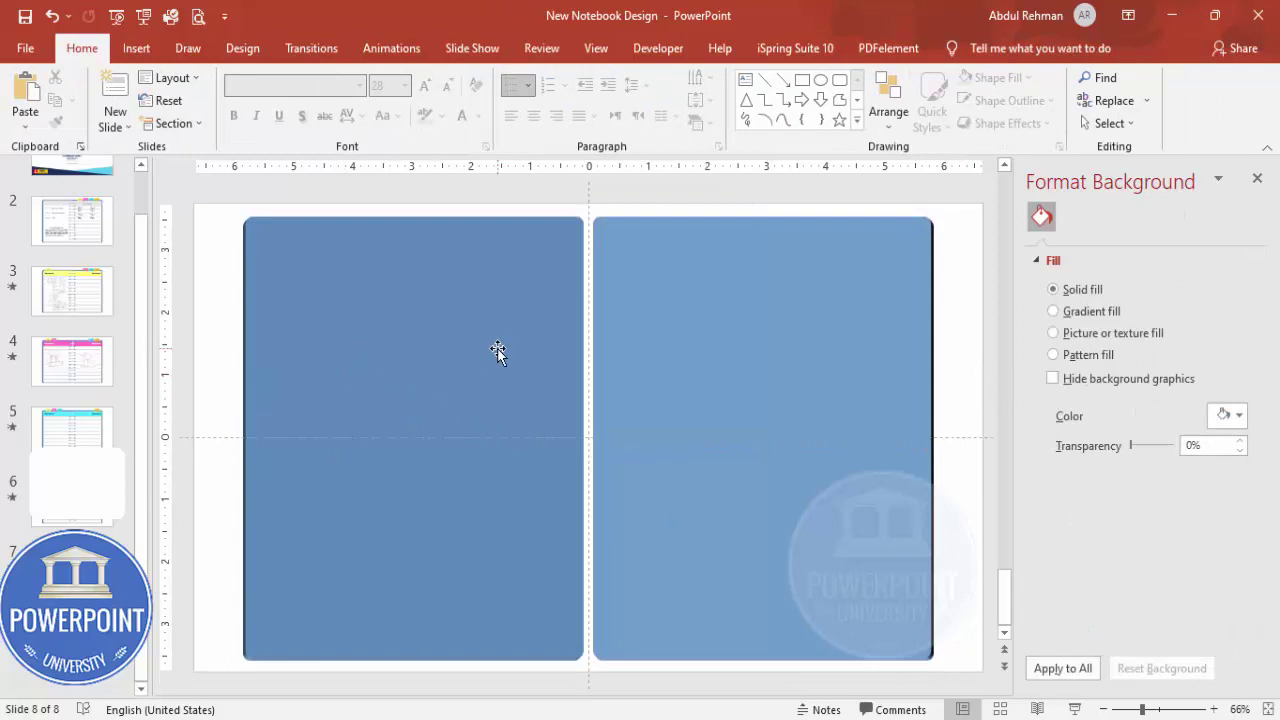
Make a white copy of the left panel and fit it inside the left cover
{"action": "left_click", "coordinate": [479, 294]}
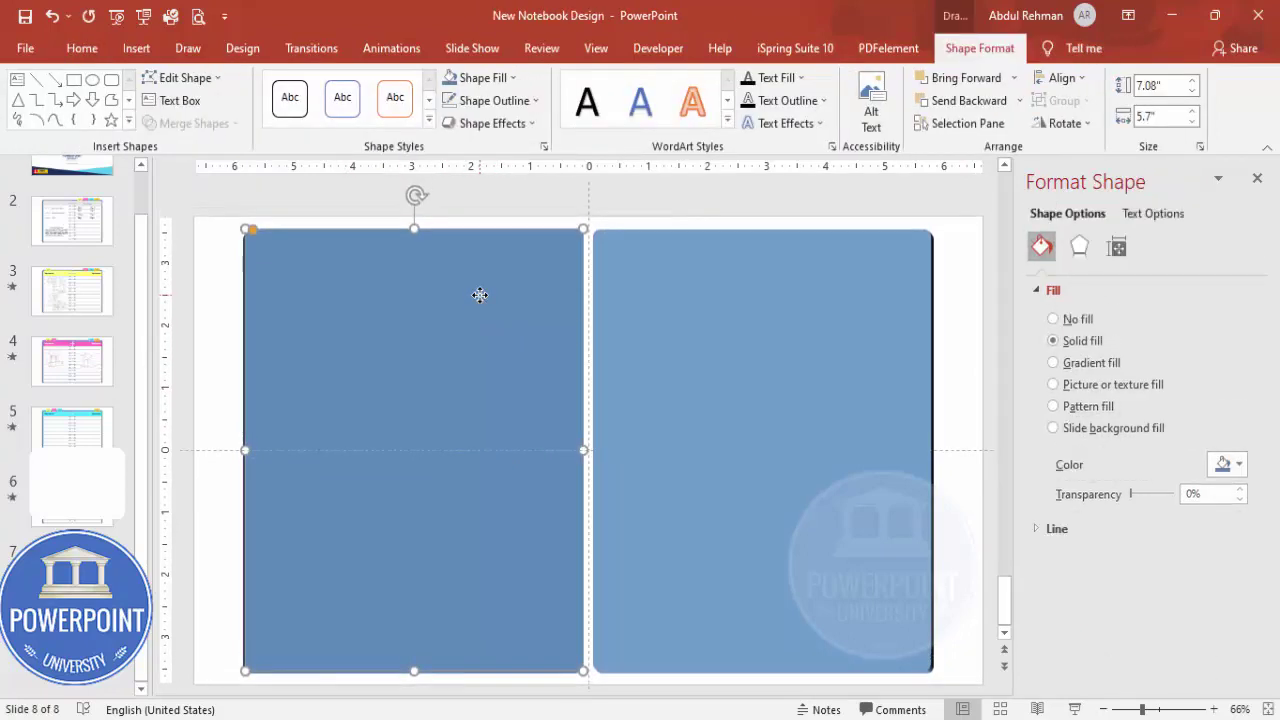
{"action": "left_click_drag", "start_coordinate": [479, 294], "coordinate": [551, 306]}
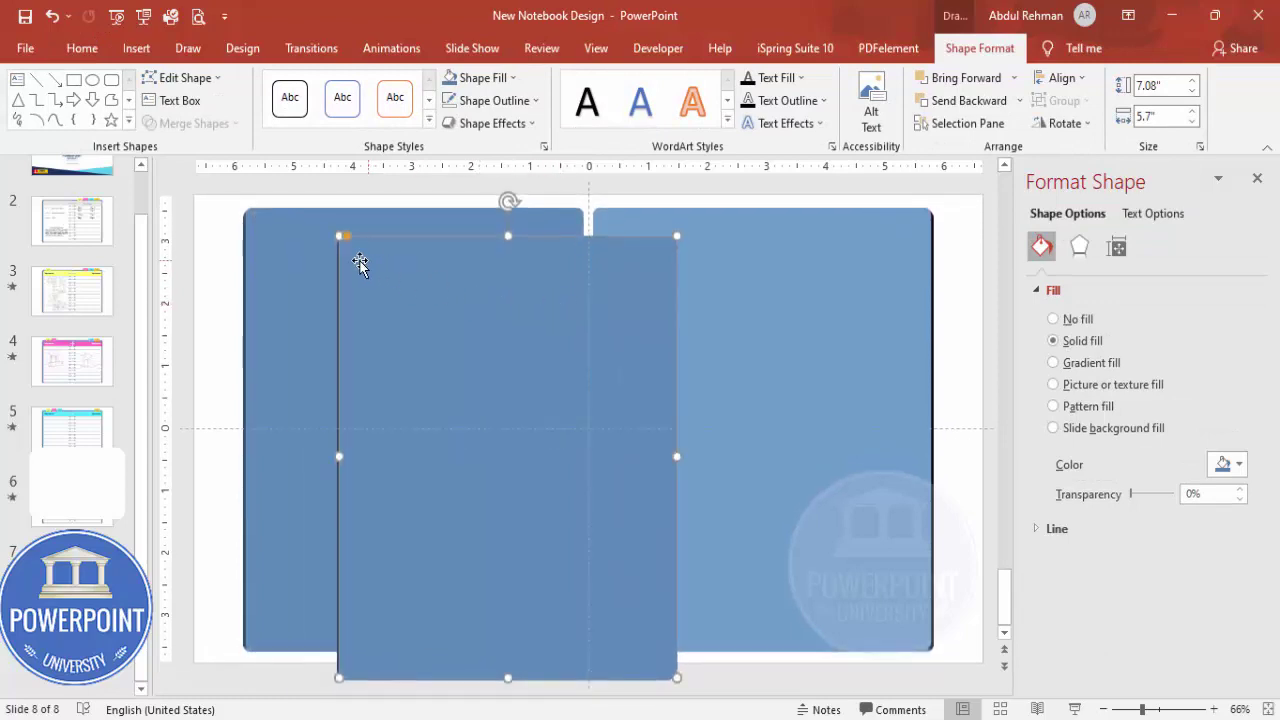
{"action": "left_click", "coordinate": [478, 77]}
{"action": "left_click", "coordinate": [448, 116]}
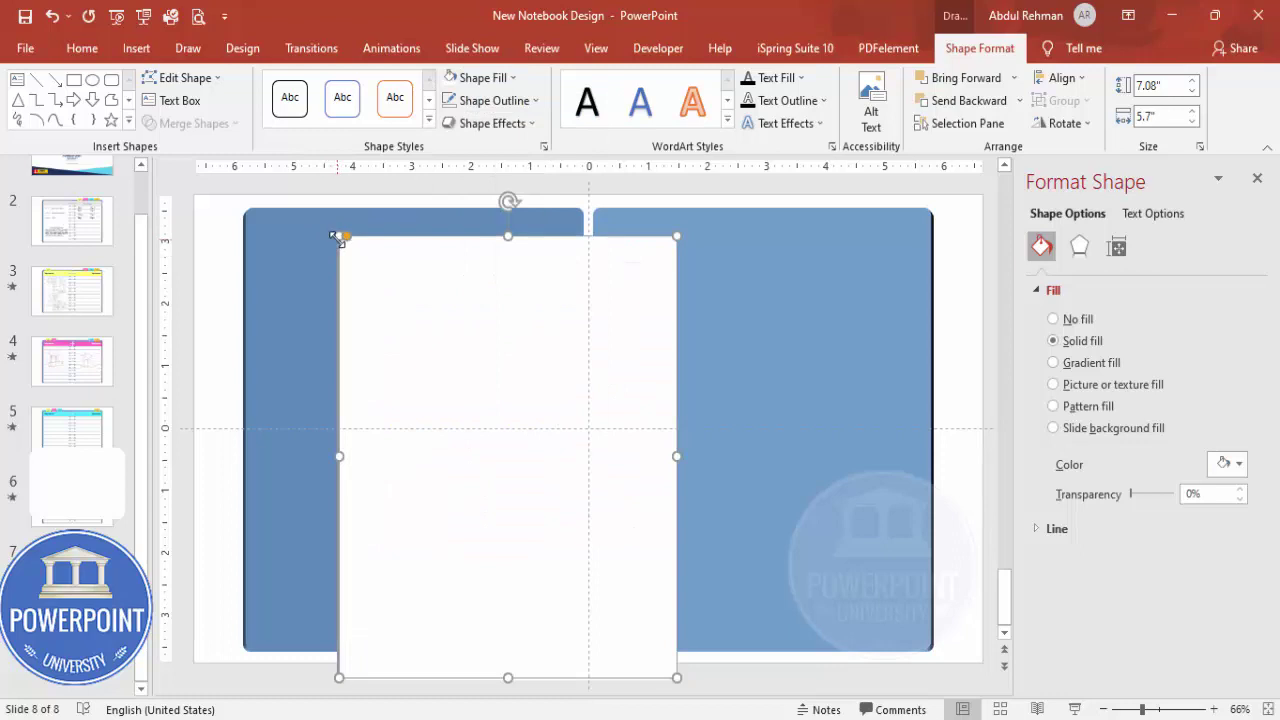
{"action": "left_click_drag", "start_coordinate": [339, 236], "coordinate": [353, 252]}
{"action": "left_click_drag", "start_coordinate": [509, 320], "coordinate": [411, 292]}
{"action": "key", "text": "ctrl+Right"}
{"action": "key", "text": "ctrl+Right"}
{"action": "key", "text": "ctrl+Right"}
{"action": "key", "text": "ctrl+Right"}
{"action": "key", "text": "ctrl+Right"}
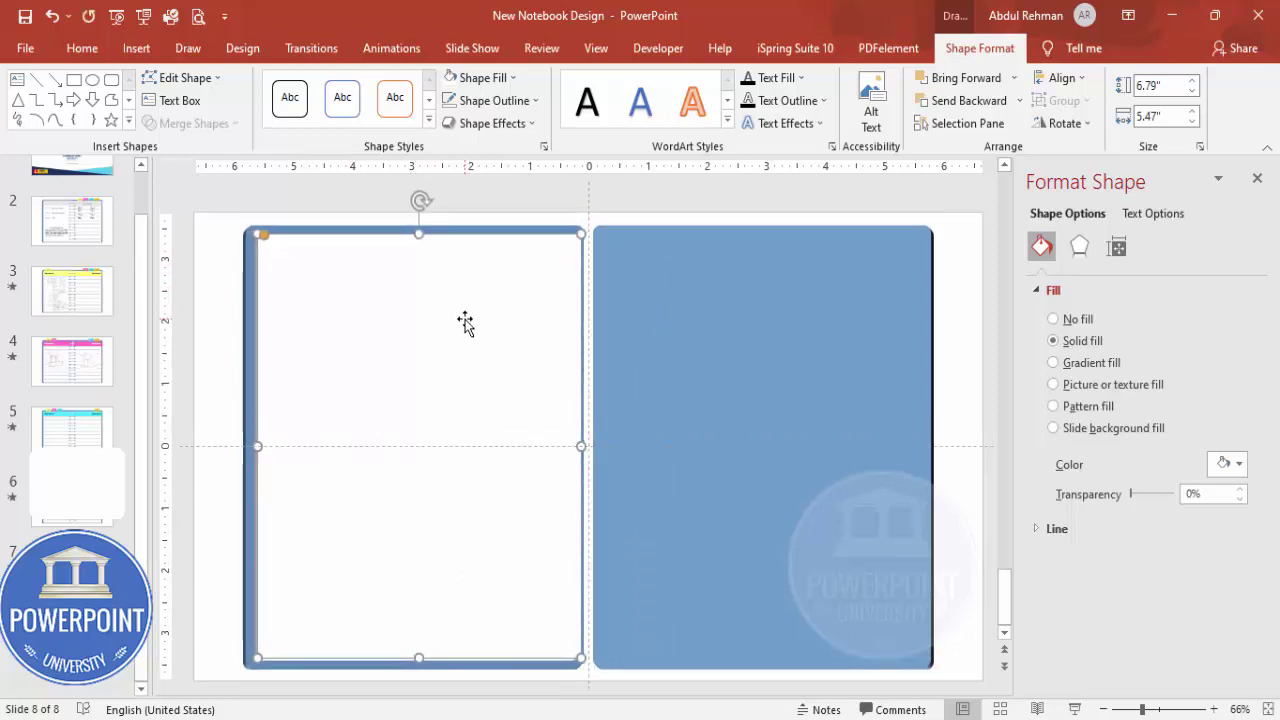
Move the blue page shape against the white page and fill it white
{"action": "left_click", "coordinate": [710, 313]}
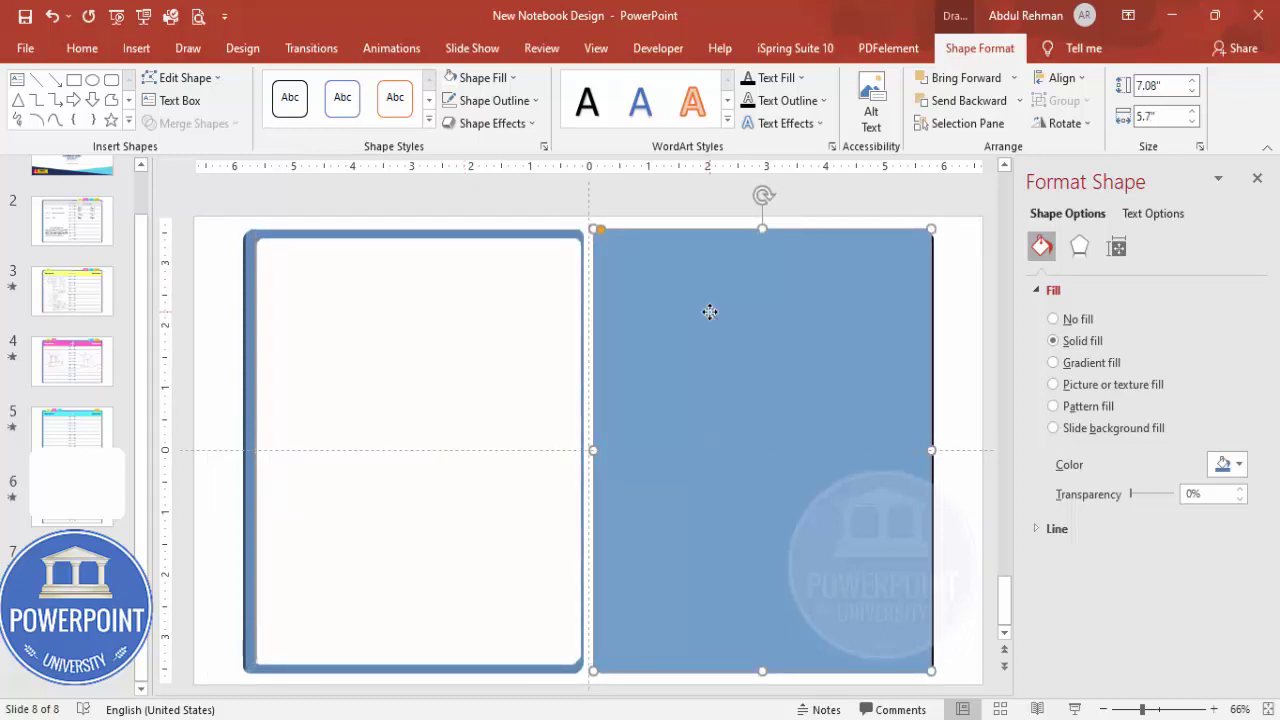
{"action": "left_click_drag", "start_coordinate": [710, 313], "coordinate": [766, 334]}
{"action": "left_click", "coordinate": [451, 76]}
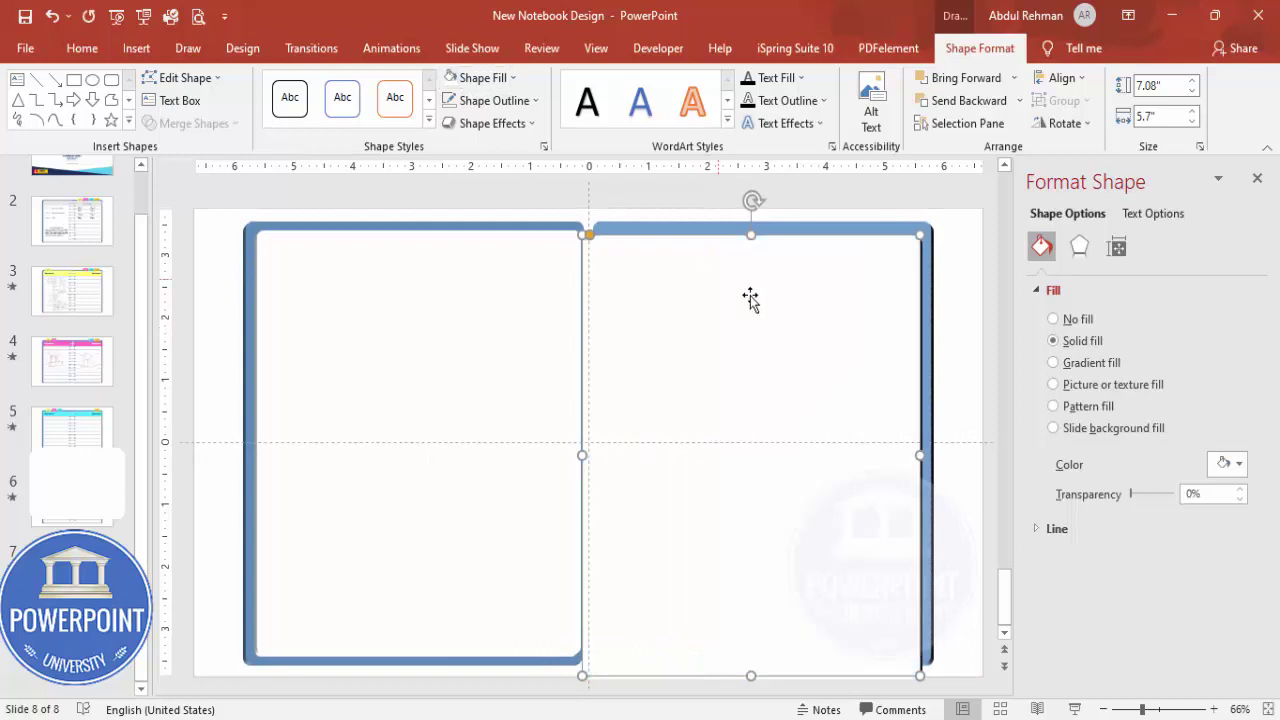
{"action": "left_click", "coordinate": [494, 297]}
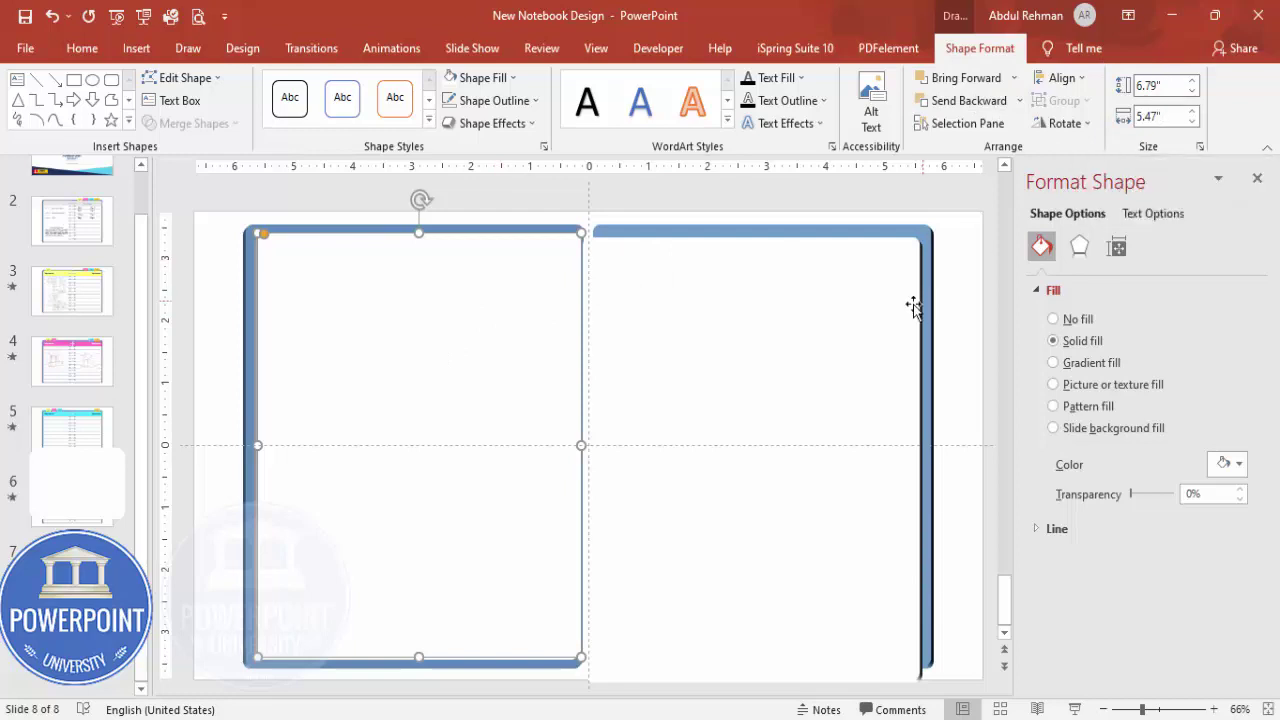
Size the right page to 6.79" height and 5.47" width, matching the left page
{"action": "left_click", "coordinate": [814, 285]}
{"action": "left_click", "coordinate": [1176, 88]}
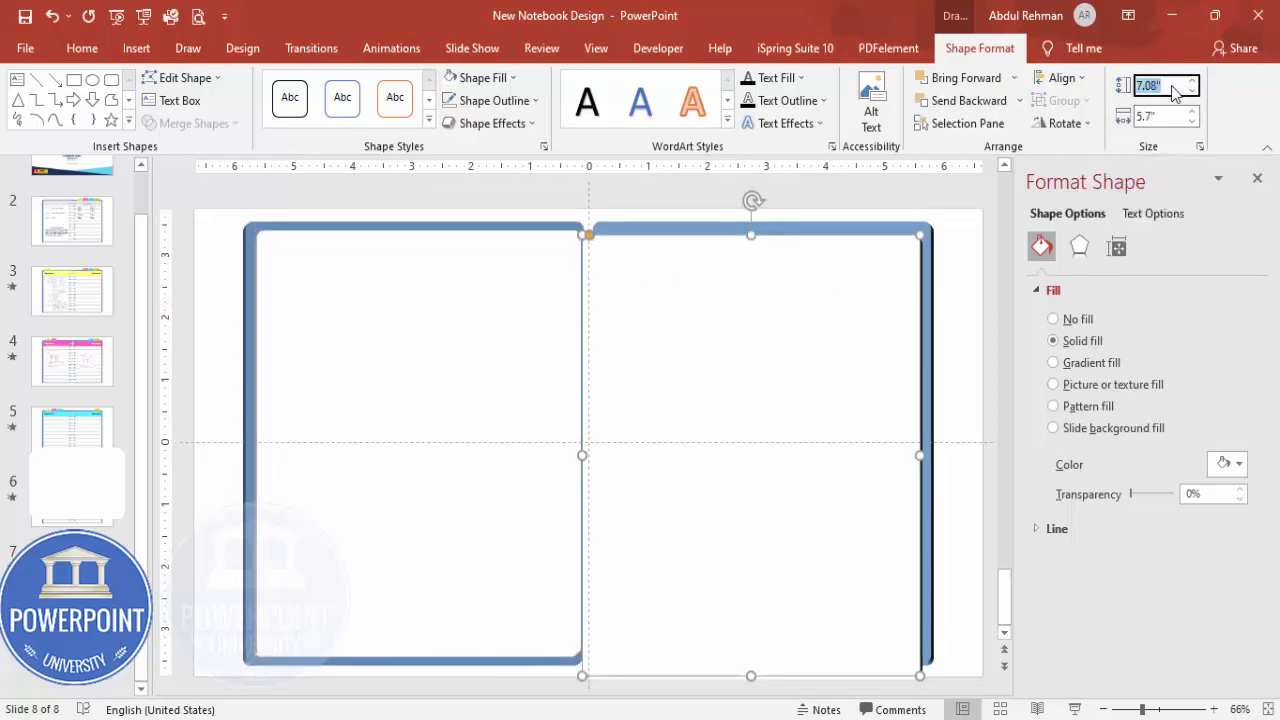
{"action": "left_click", "coordinate": [504, 292]}
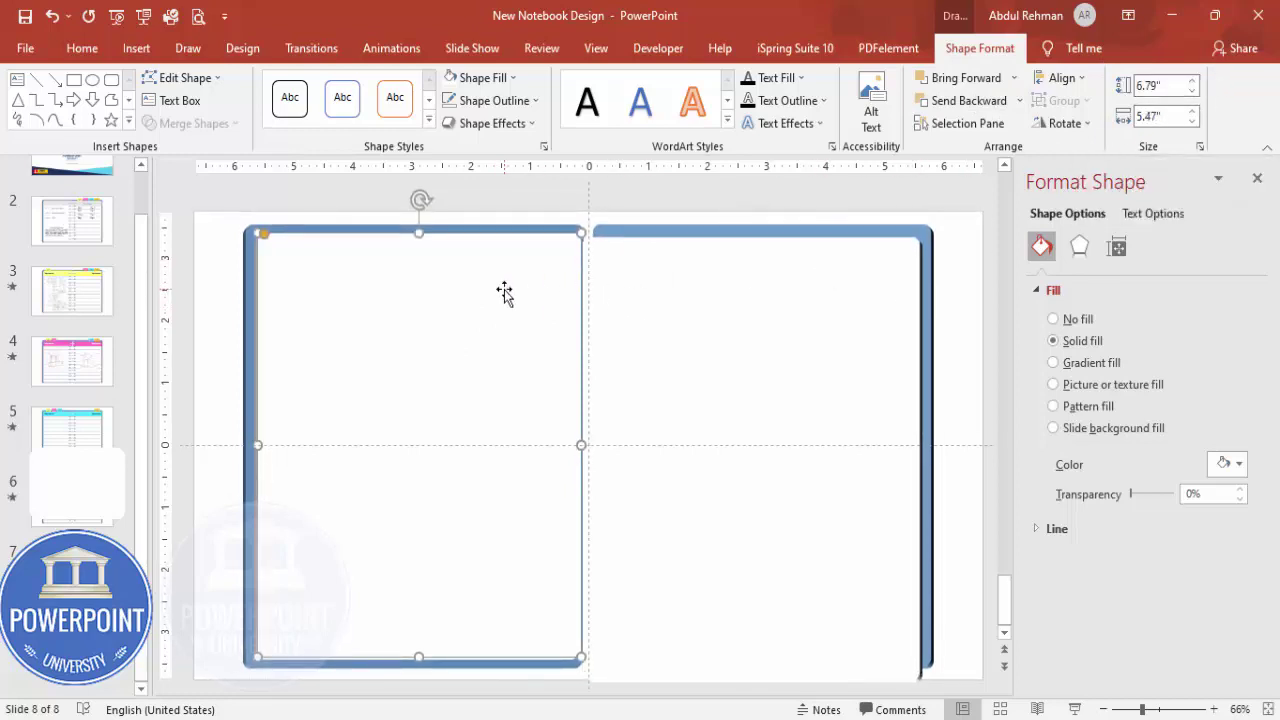
{"action": "left_click", "coordinate": [706, 309]}
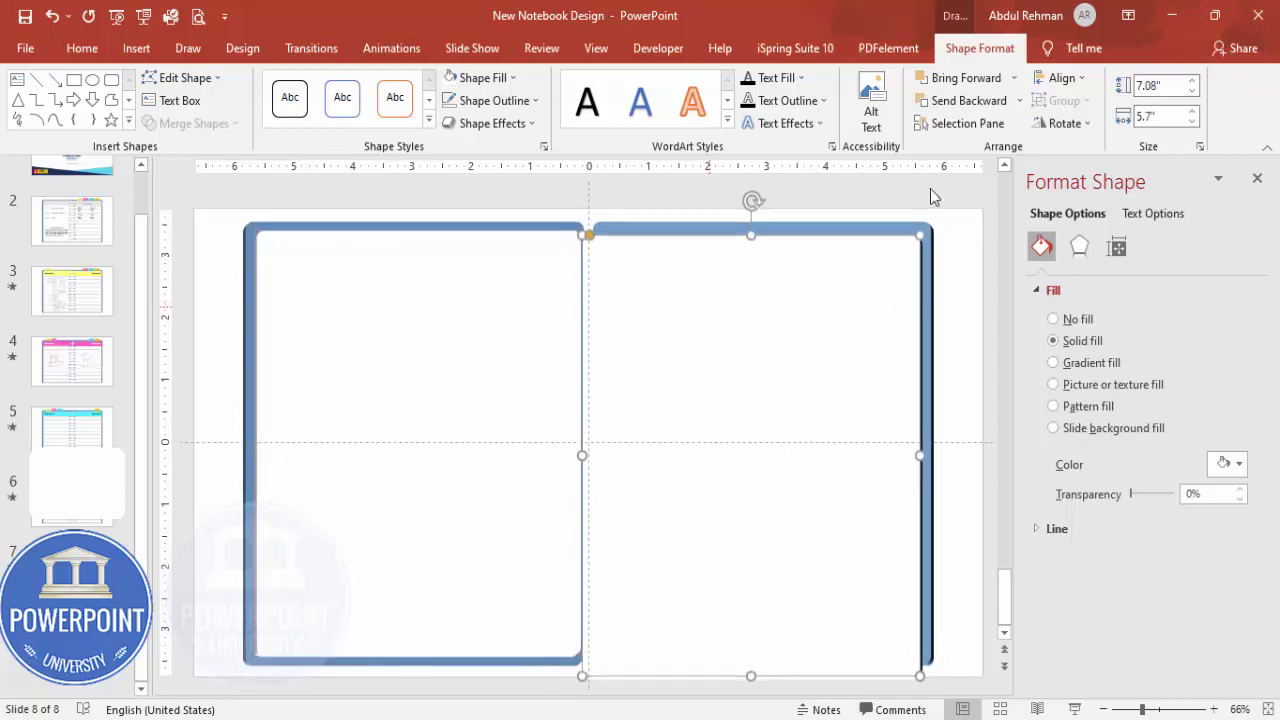
{"action": "left_click", "coordinate": [1170, 85]}
{"action": "type", "text": "6.79"}
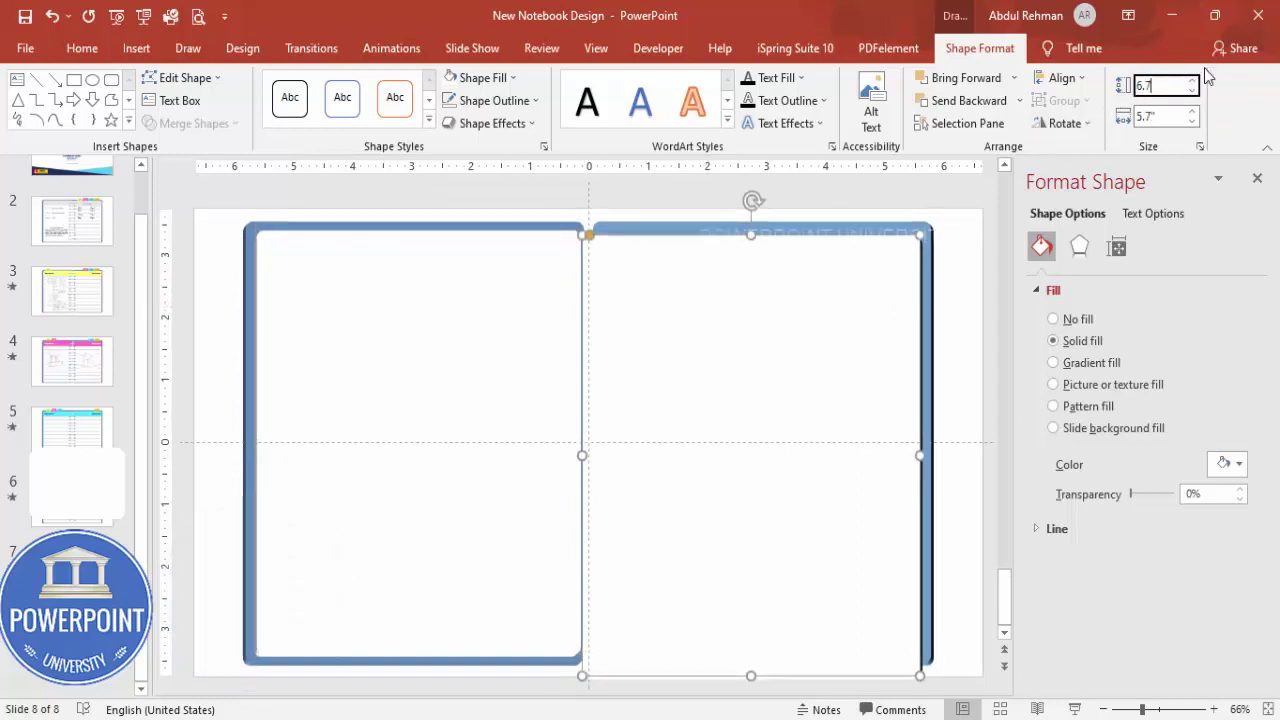
{"action": "left_click", "coordinate": [531, 306]}
{"action": "left_click", "coordinate": [727, 322]}
{"action": "left_click", "coordinate": [1167, 116]}
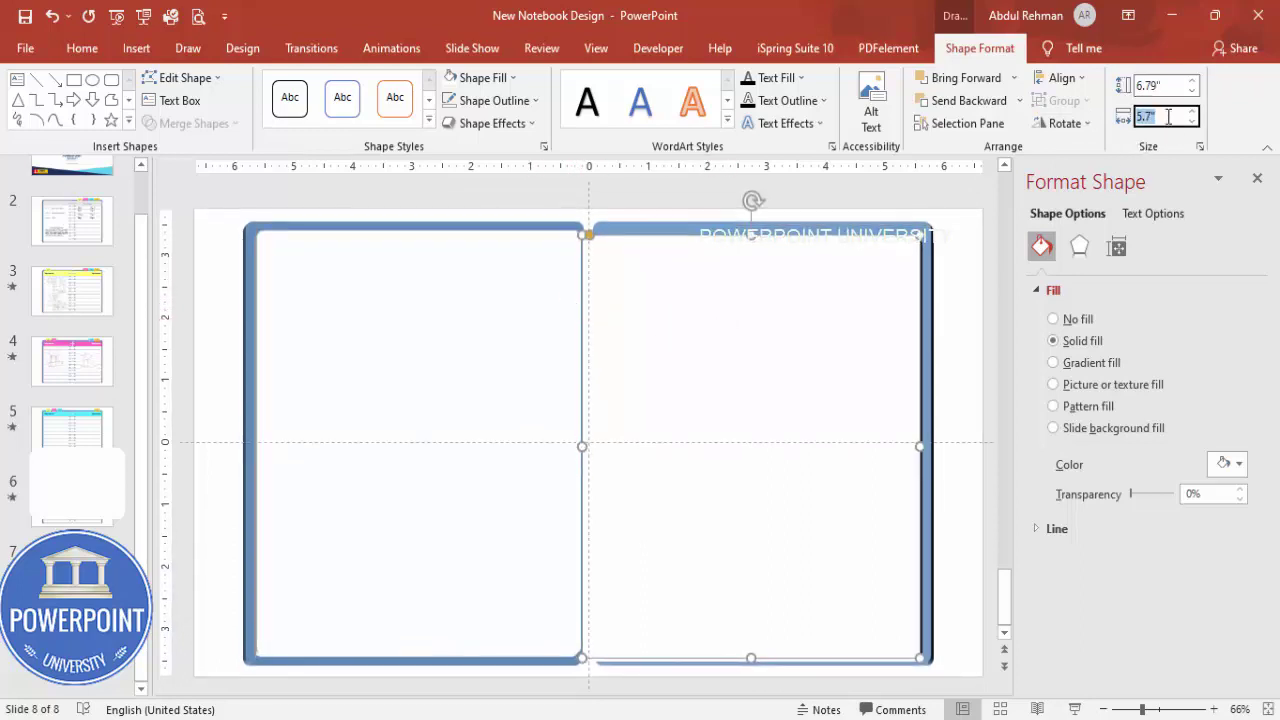
{"action": "type", "text": "5.47"}
{"action": "key", "text": "Return"}
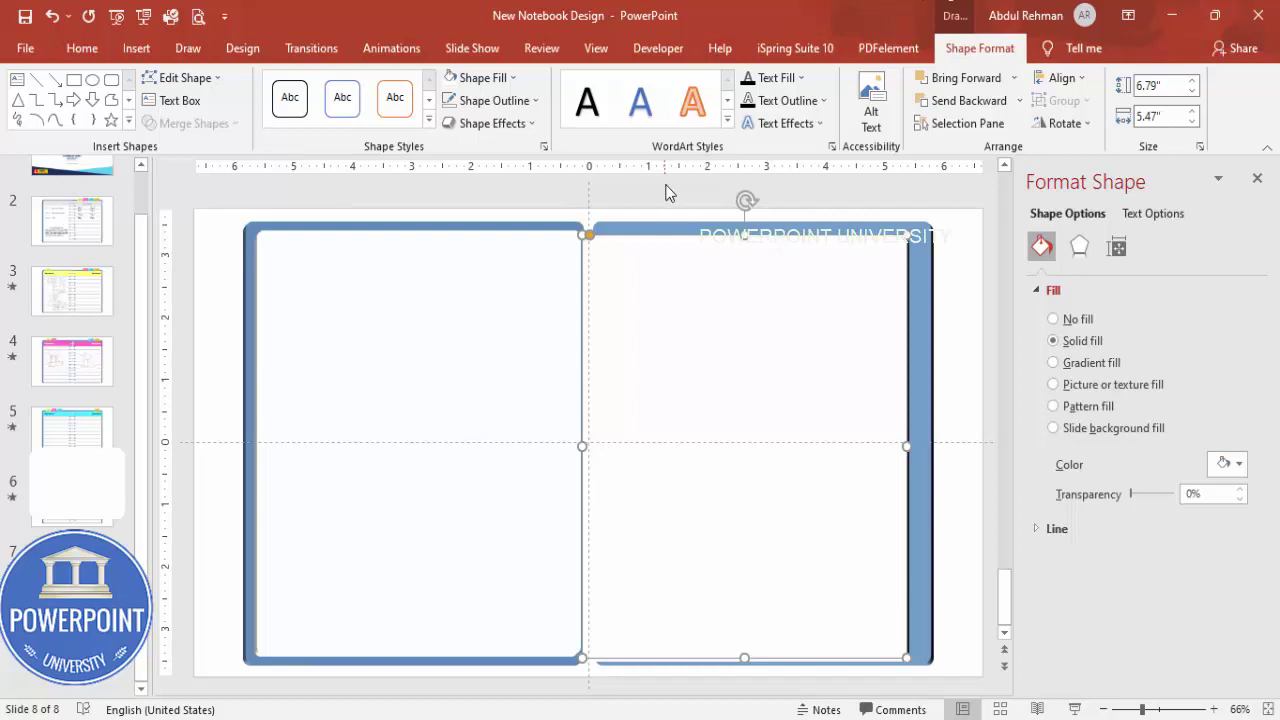
Position the right page level beside the left page inside its blue cover
{"action": "left_click", "coordinate": [686, 309]}
{"action": "left_click_drag", "start_coordinate": [711, 306], "coordinate": [692, 304]}
{"action": "key", "text": "ctrl+z"}
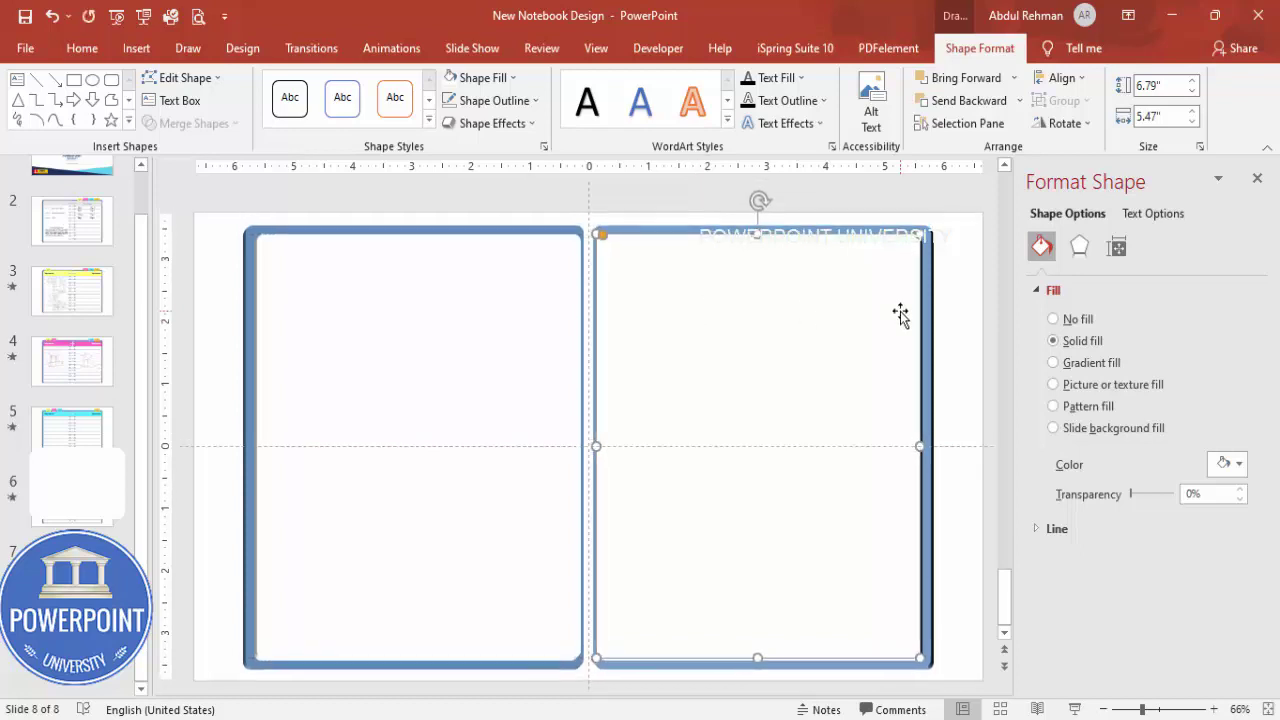
{"action": "left_click", "coordinate": [959, 349]}
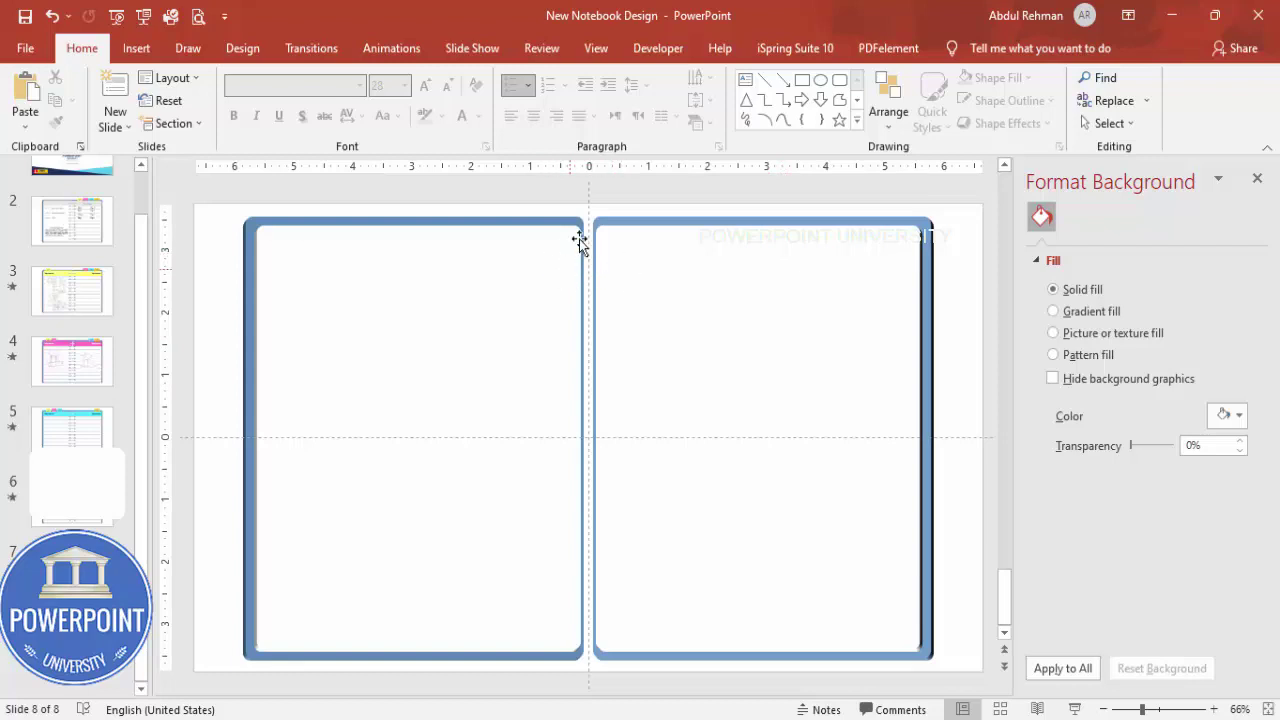
Draw a circle near the top of the left page with no outline and blue-grey fill
{"action": "left_click", "coordinate": [143, 44]}
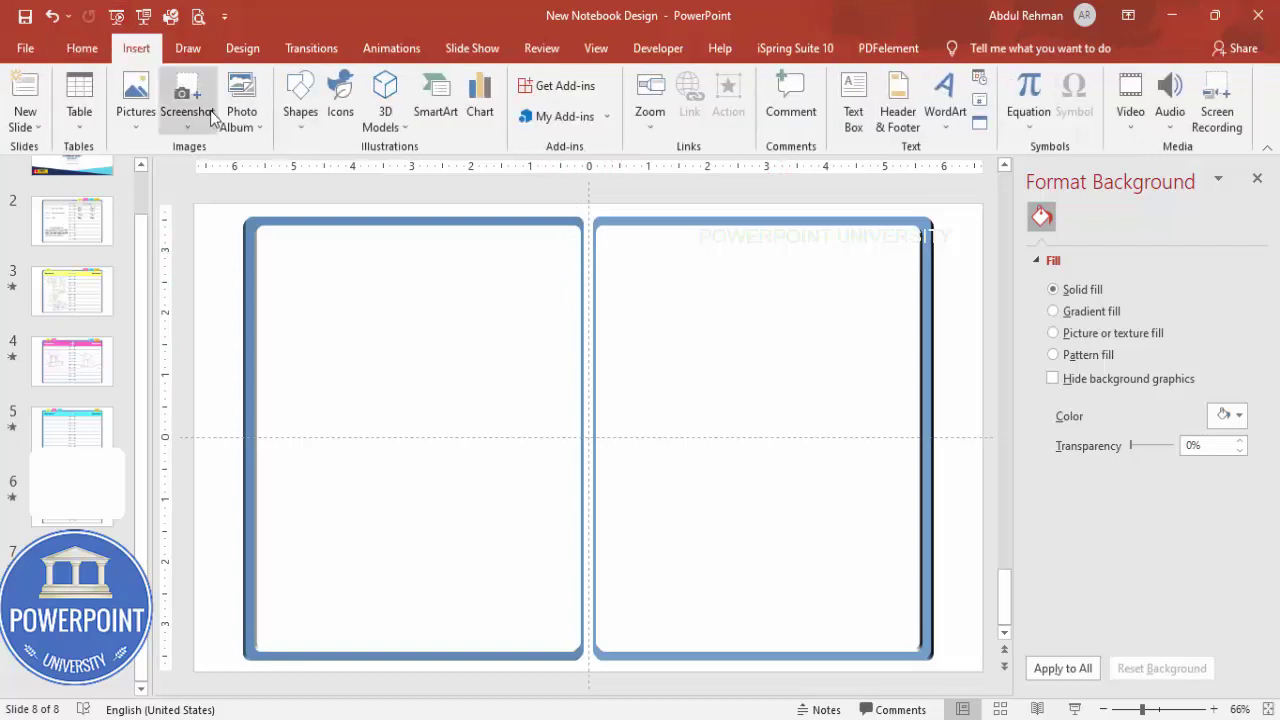
{"action": "left_click", "coordinate": [295, 126]}
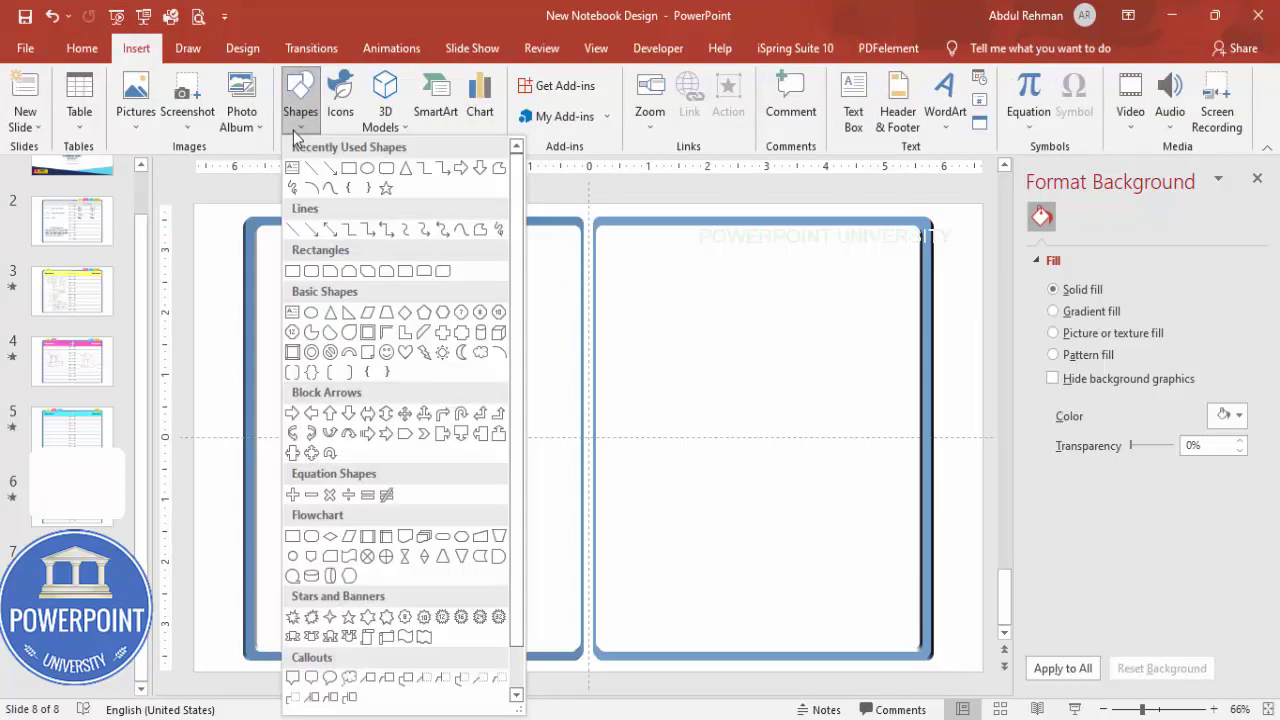
{"action": "left_click", "coordinate": [311, 313]}
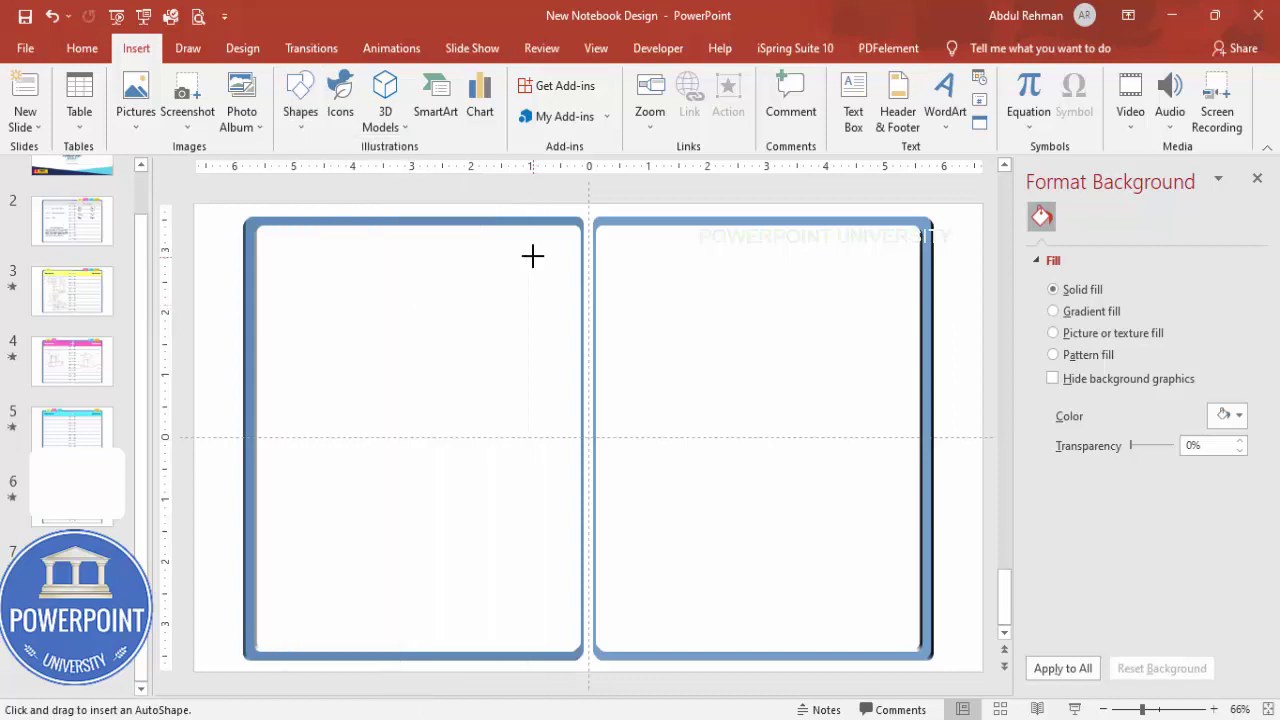
{"action": "left_click_drag", "start_coordinate": [532, 256], "coordinate": [595, 319]}
{"action": "left_click", "coordinate": [531, 101]}
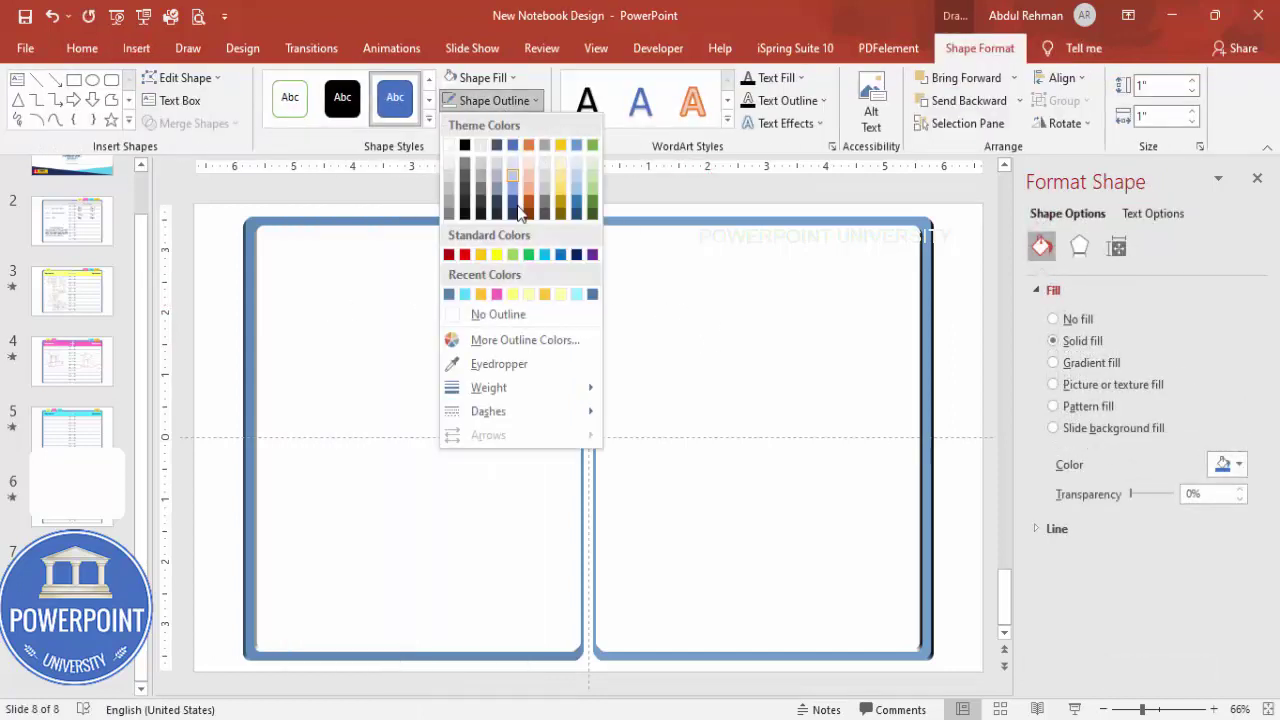
{"action": "left_click", "coordinate": [517, 314]}
{"action": "left_click", "coordinate": [503, 80]}
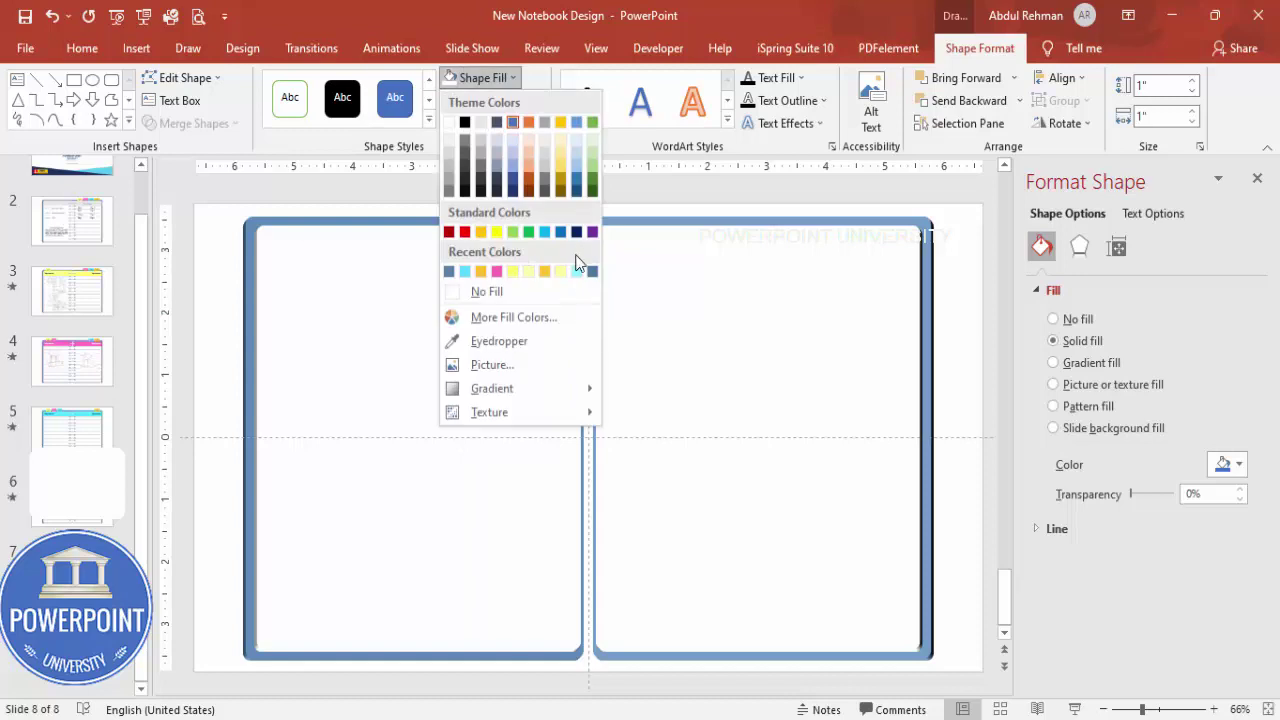
{"action": "left_click", "coordinate": [592, 272]}
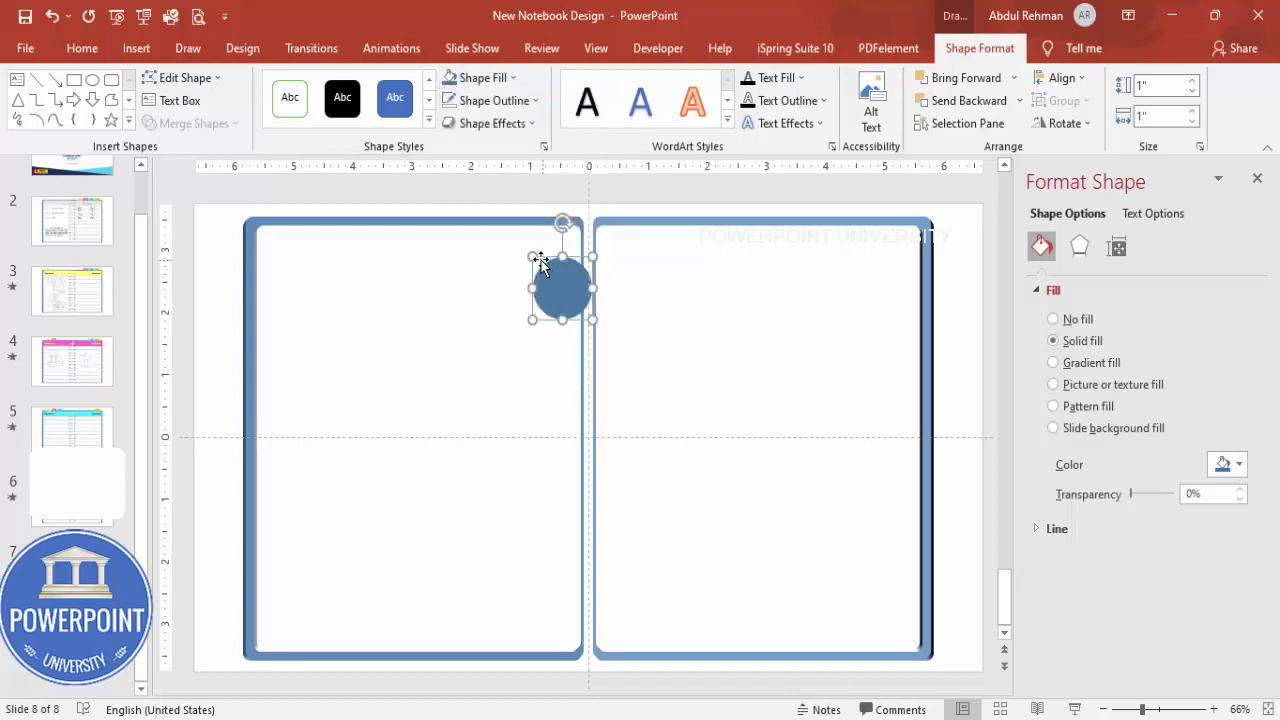
Size the circle to 0.2" by 0.2"
{"action": "left_click", "coordinate": [1162, 88]}
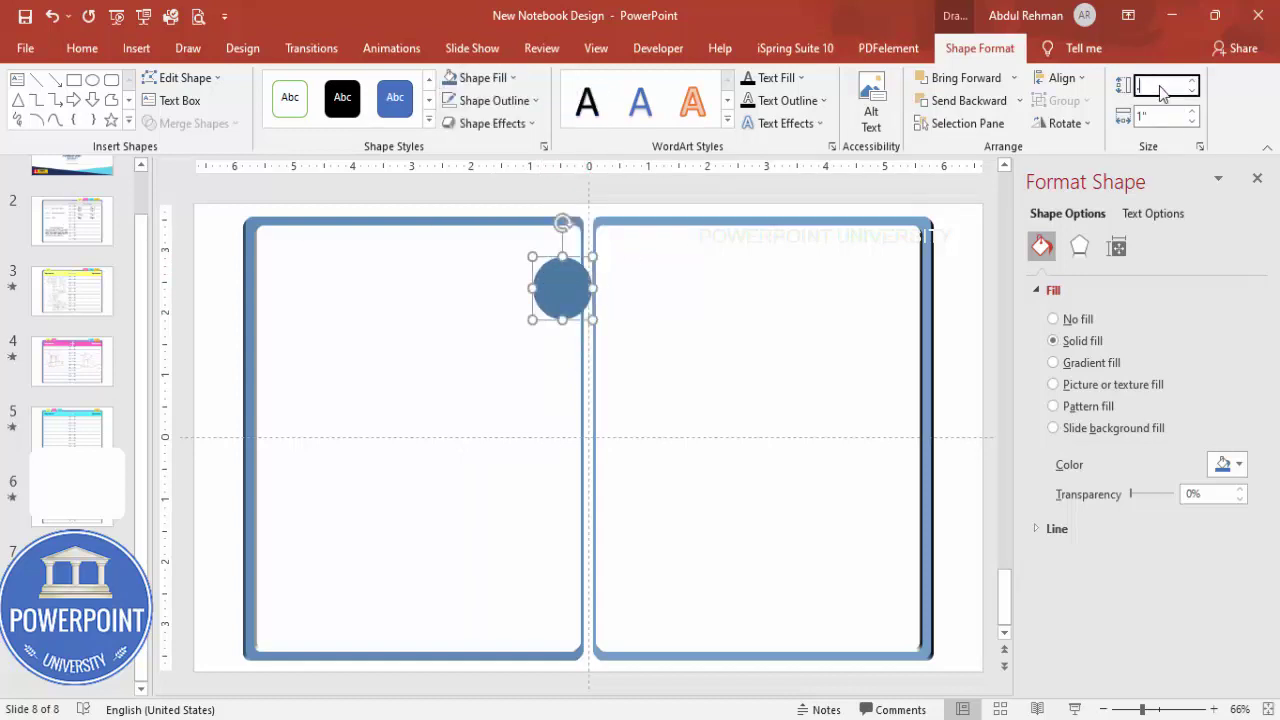
{"action": "type", "text": ".1"}
{"action": "left_click", "coordinate": [1158, 117]}
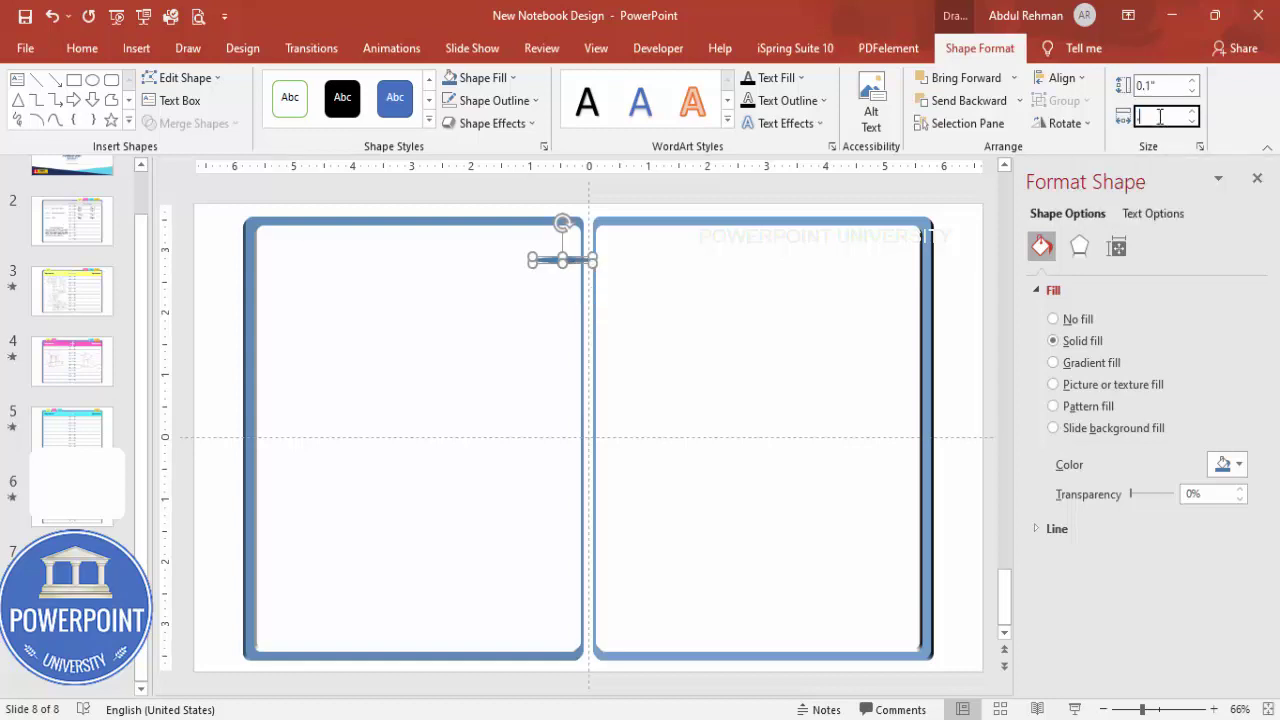
{"action": "type", "text": ".2"}
{"action": "key", "text": "Return"}
{"action": "left_click", "coordinate": [723, 206]}
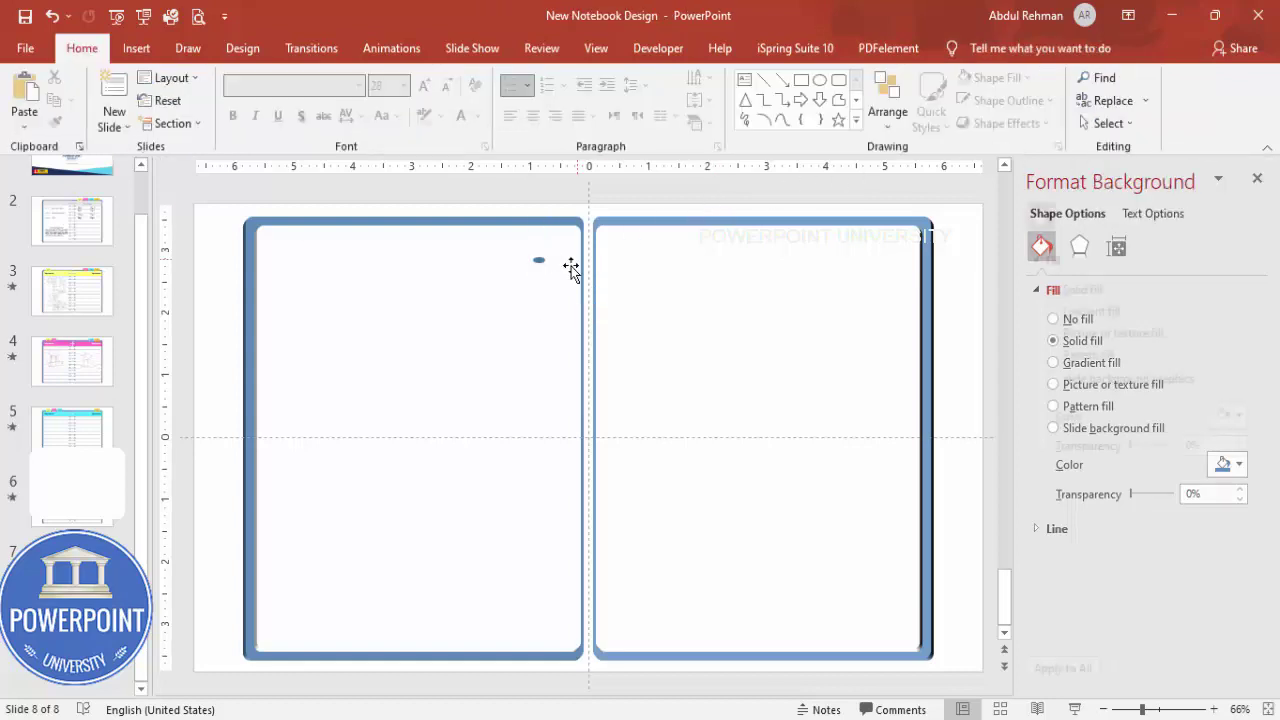
{"action": "left_click", "coordinate": [536, 264]}
{"action": "left_click", "coordinate": [1176, 115]}
{"action": "type", "text": ".1"}
{"action": "key", "text": "Return"}
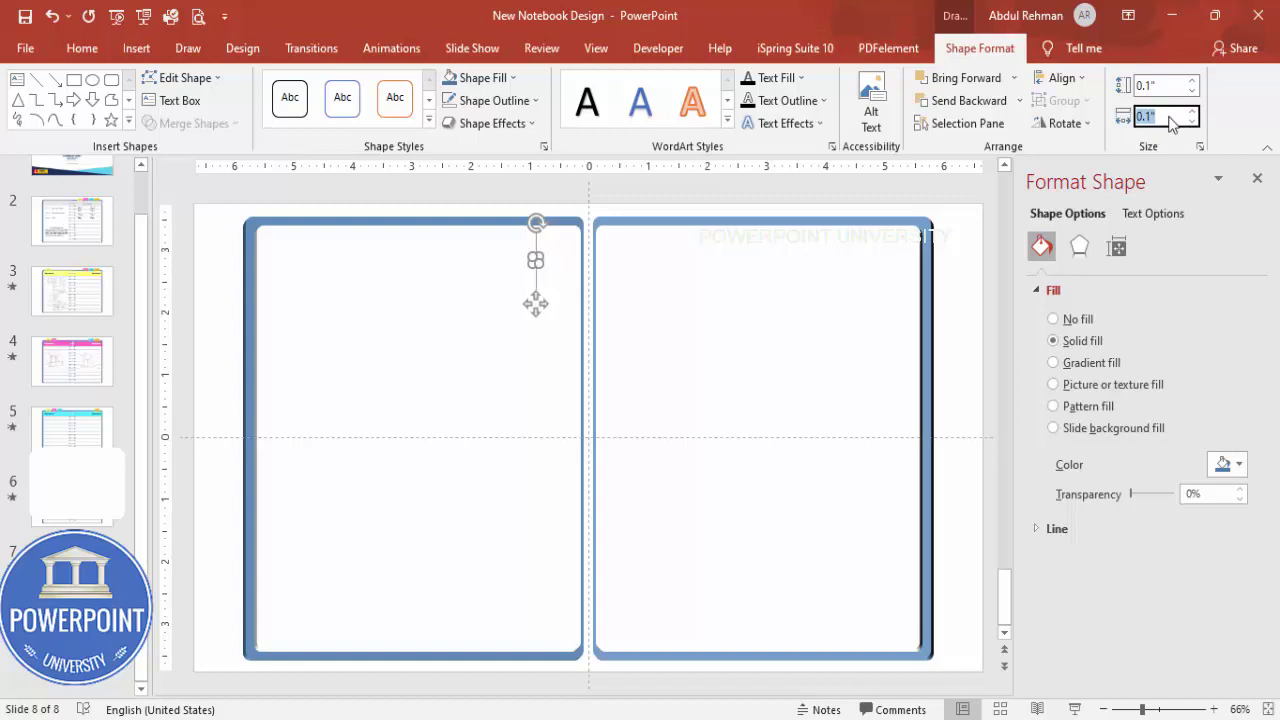
{"action": "type", "text": ".2"}
{"action": "left_click", "coordinate": [1167, 88]}
{"action": "key", "text": "Return"}
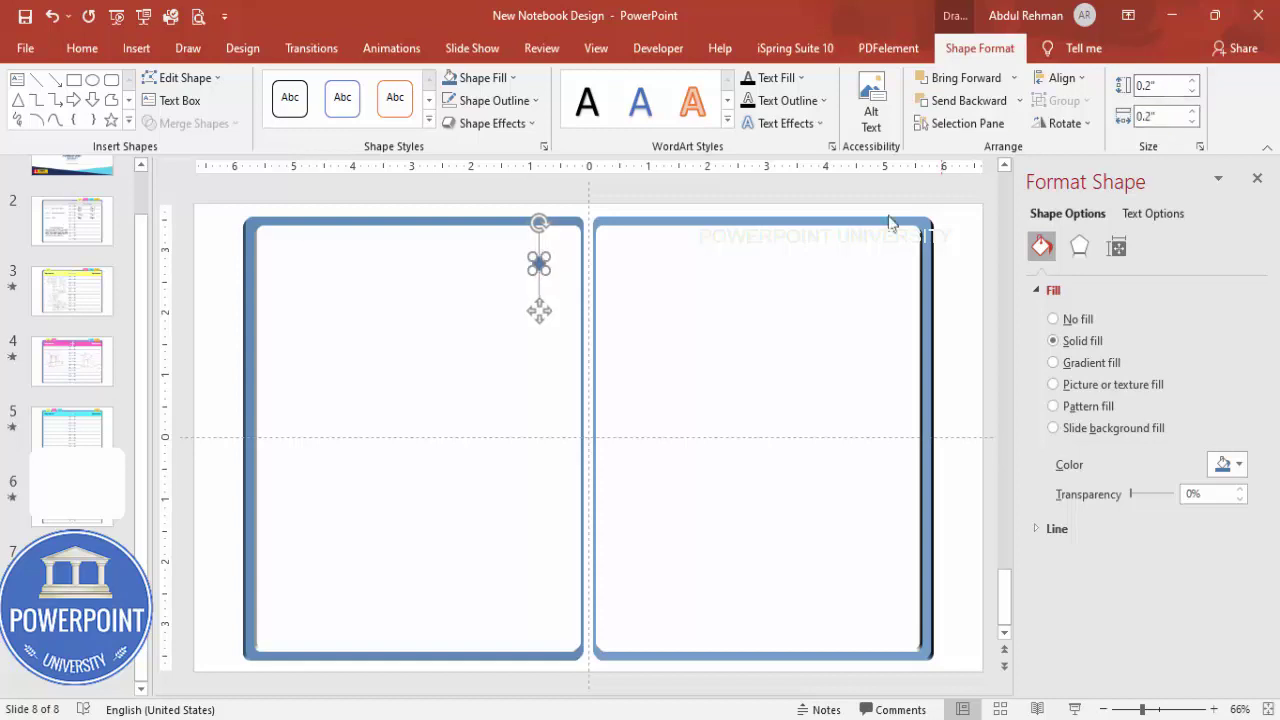
Position the circle near the top inner edge of the page and duplicate it for the other page
{"action": "left_click", "coordinate": [686, 214]}
{"action": "left_click", "coordinate": [539, 263]}
{"action": "left_click", "coordinate": [1178, 710]}
{"action": "left_click_drag", "start_coordinate": [586, 449], "coordinate": [815, 408]}
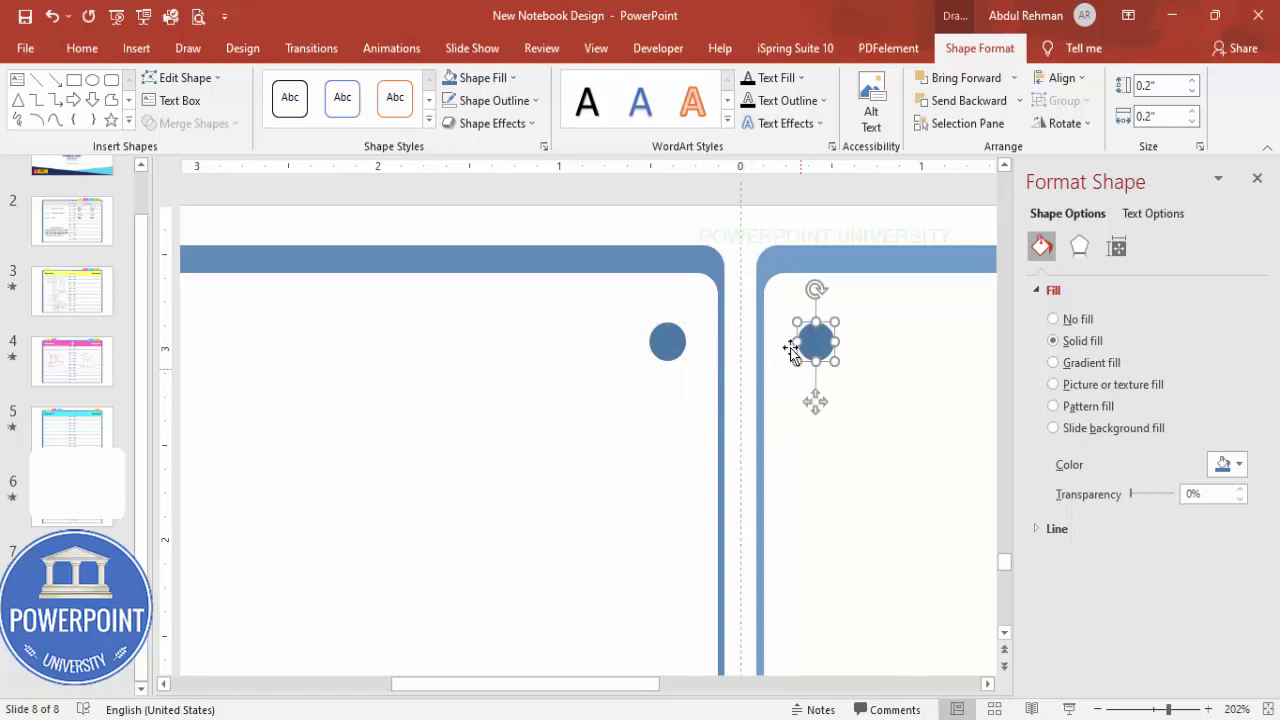
{"action": "left_click", "coordinate": [622, 227]}
Draw a grey, outline-free rounded bar joining the two circles across the spine
{"action": "left_click", "coordinate": [140, 48]}
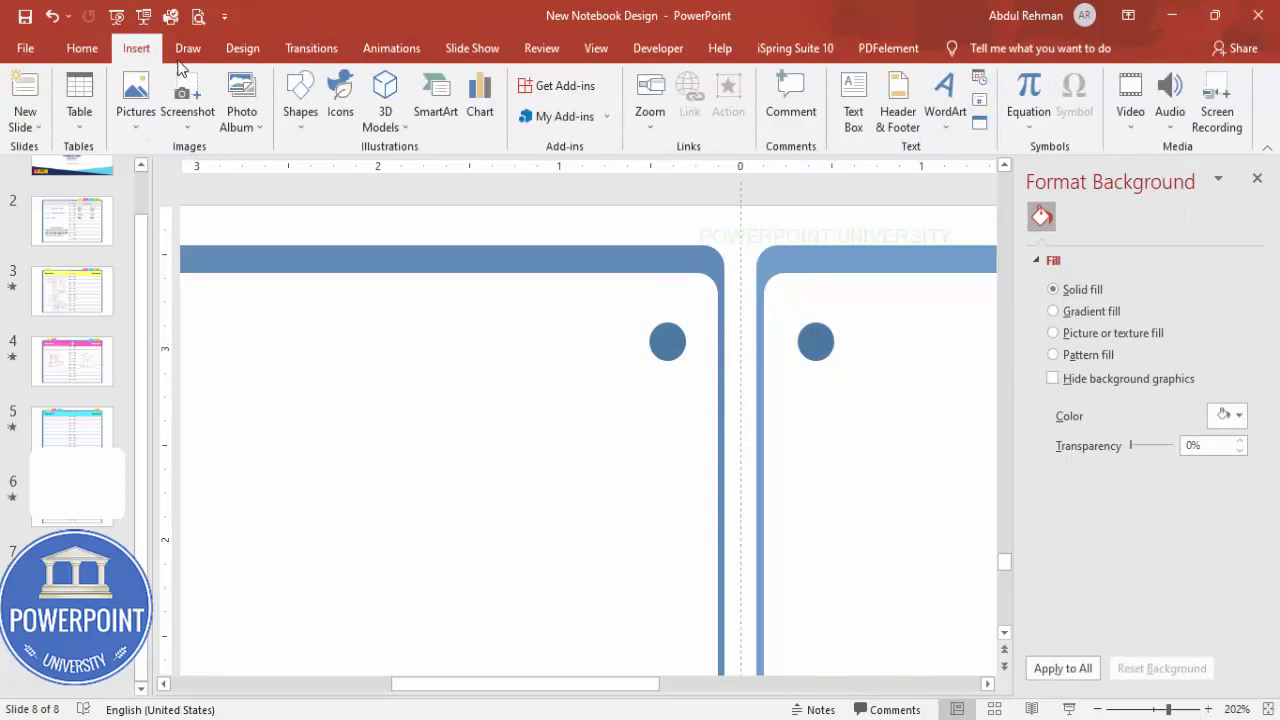
{"action": "left_click", "coordinate": [300, 100]}
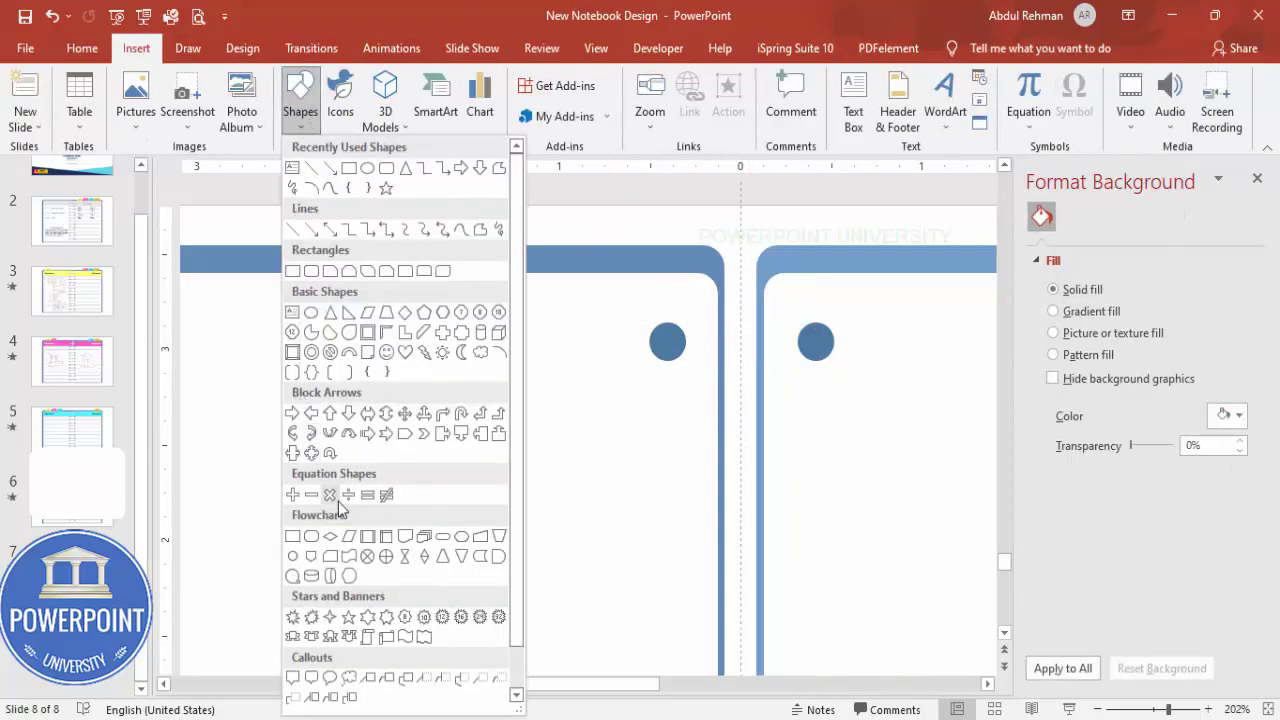
{"action": "left_click", "coordinate": [447, 541]}
{"action": "left_click_drag", "start_coordinate": [656, 333], "coordinate": [820, 350]}
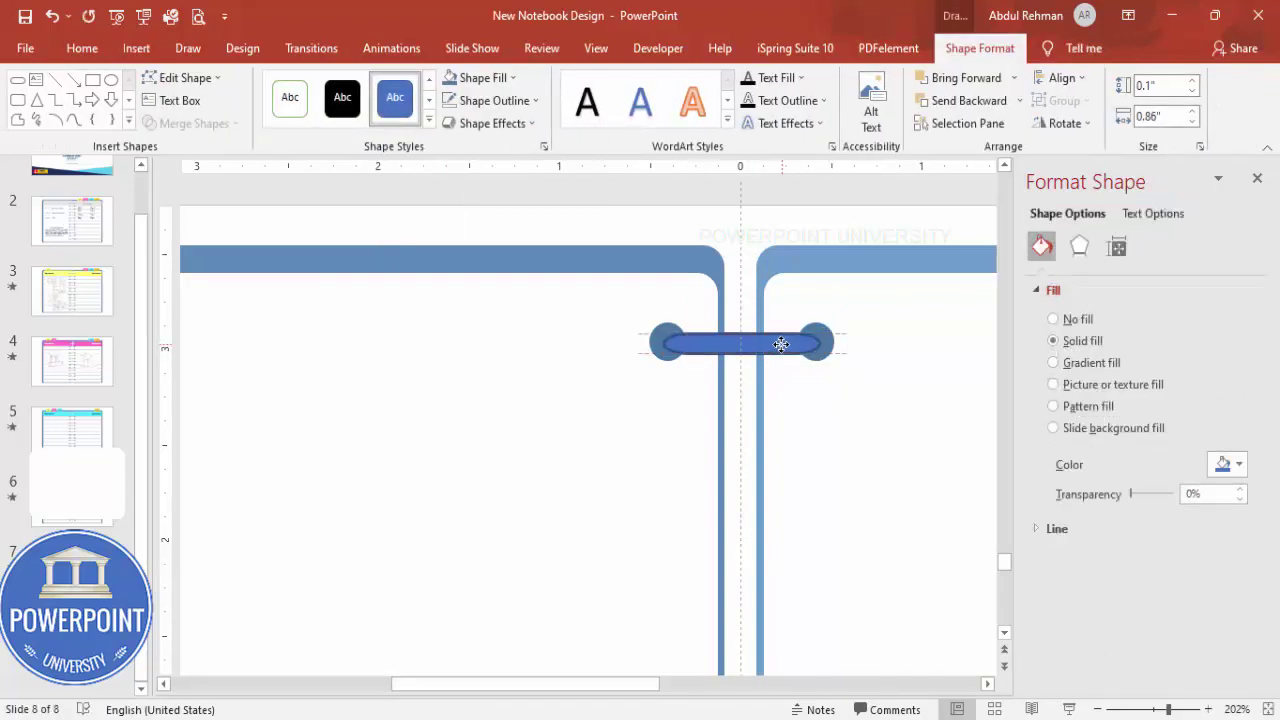
{"action": "left_click", "coordinate": [488, 101]}
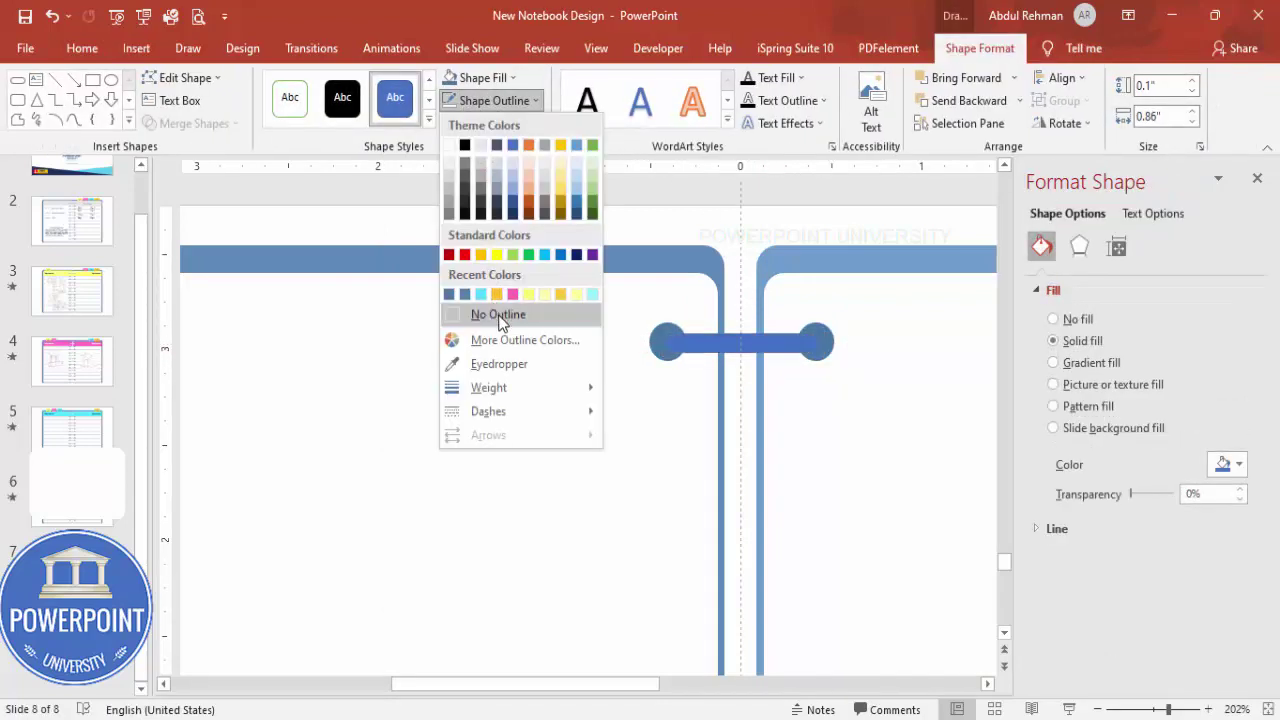
{"action": "left_click", "coordinate": [497, 314]}
{"action": "left_click", "coordinate": [488, 78]}
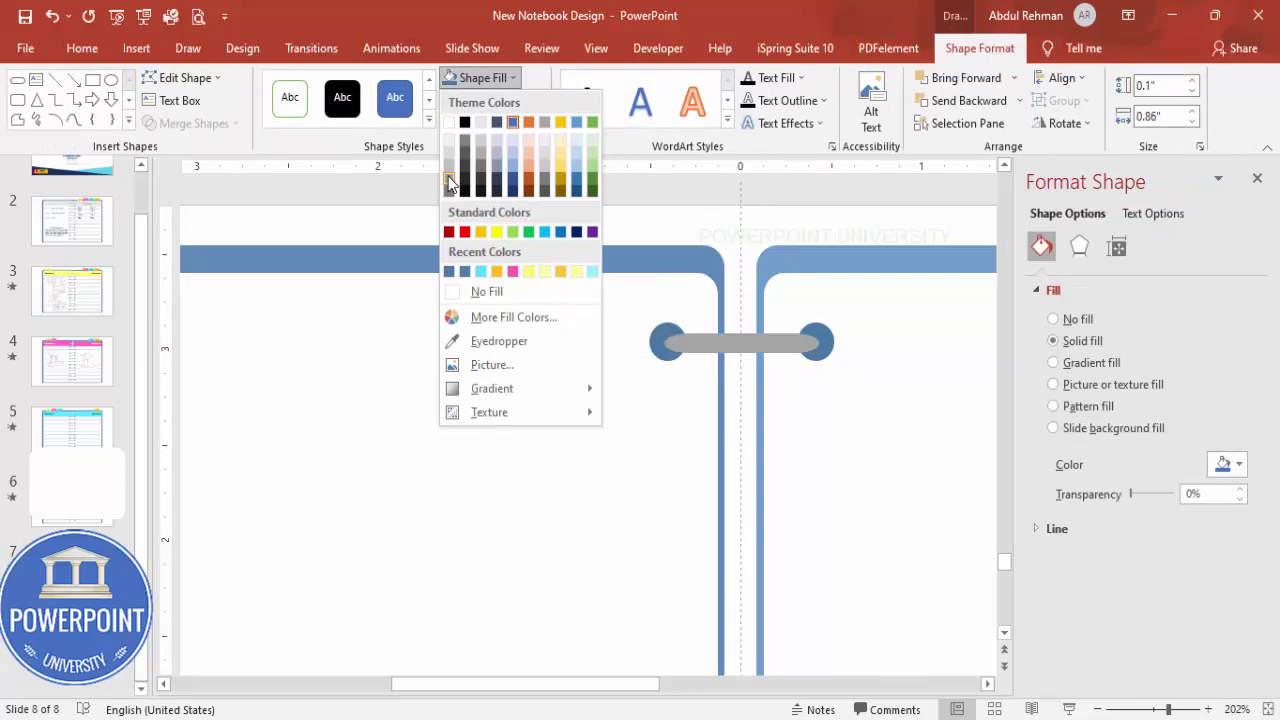
{"action": "left_click", "coordinate": [450, 170]}
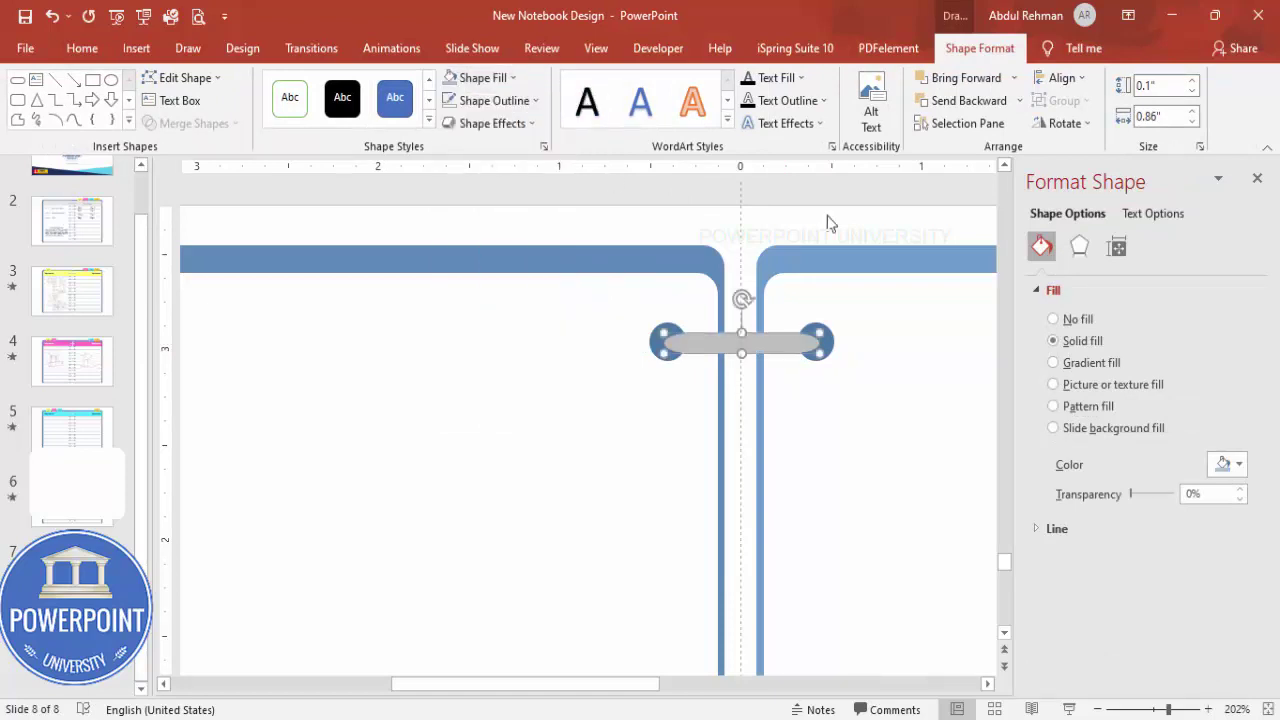
Give the bar an outer shadow and group it with both circles into one ring
{"action": "left_click", "coordinate": [1081, 248]}
{"action": "left_click", "coordinate": [1097, 288]}
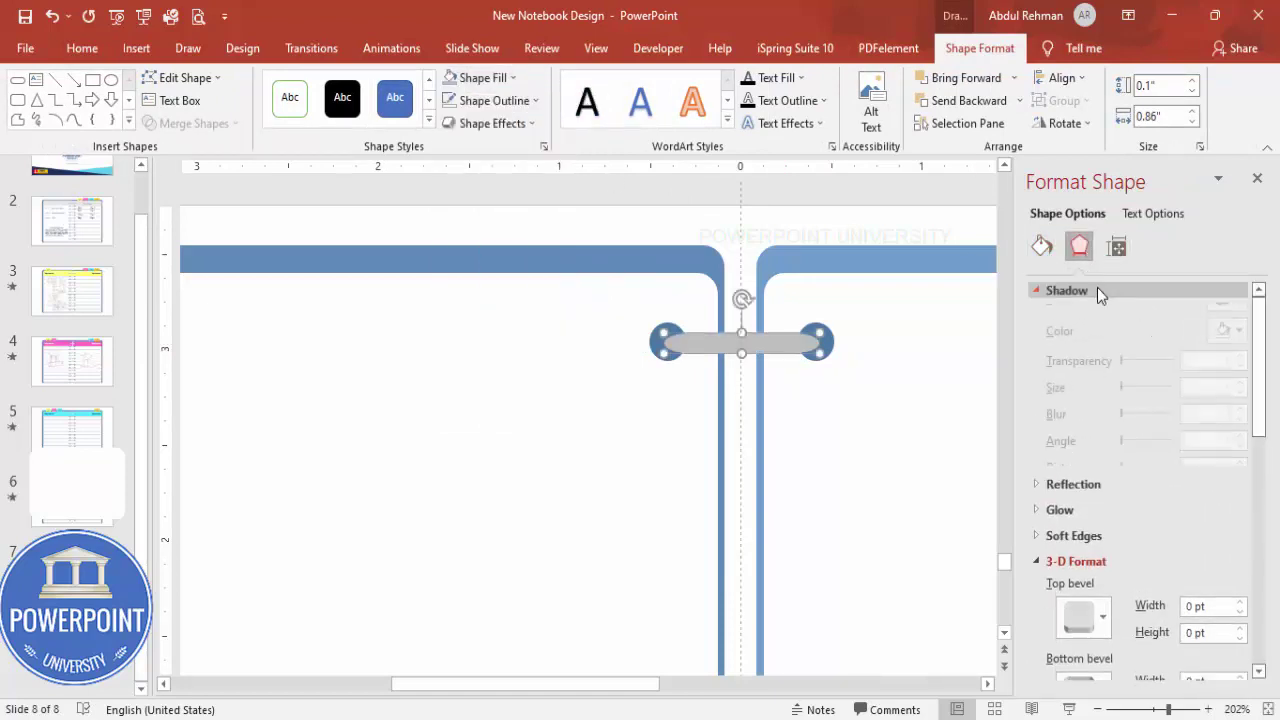
{"action": "left_click", "coordinate": [1228, 317]}
{"action": "left_click", "coordinate": [1178, 457]}
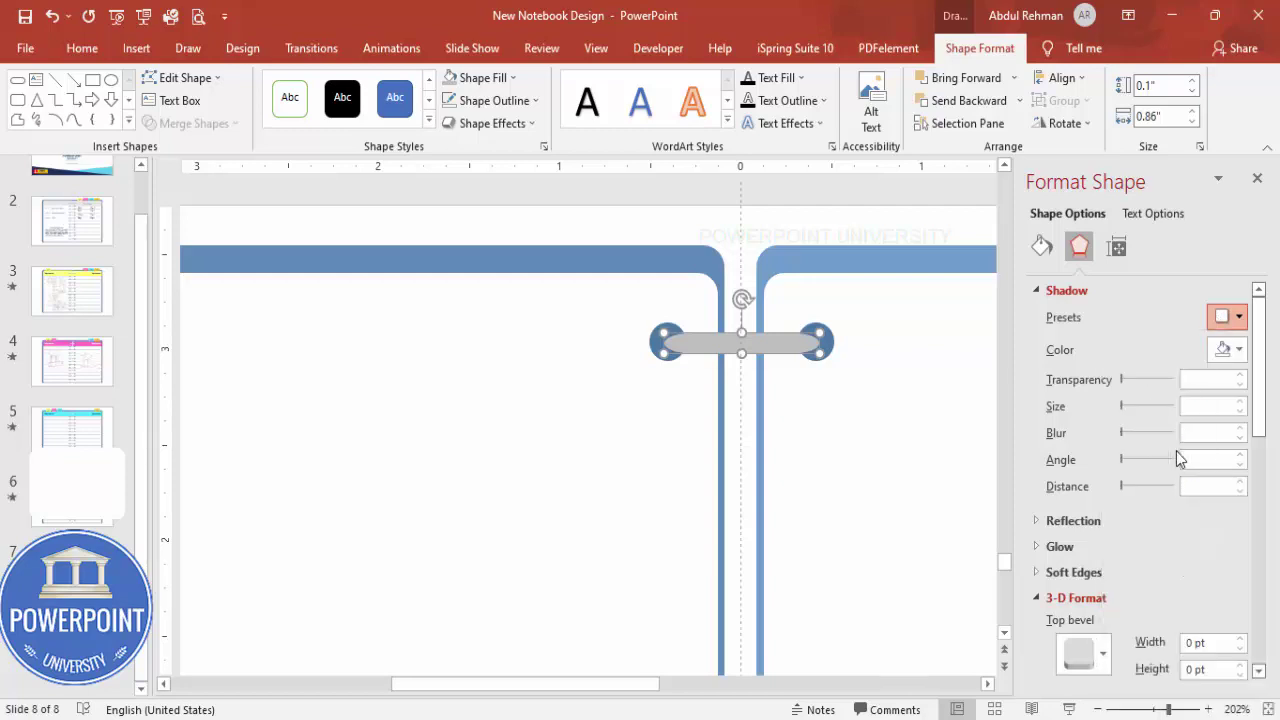
{"action": "left_click", "coordinate": [686, 198]}
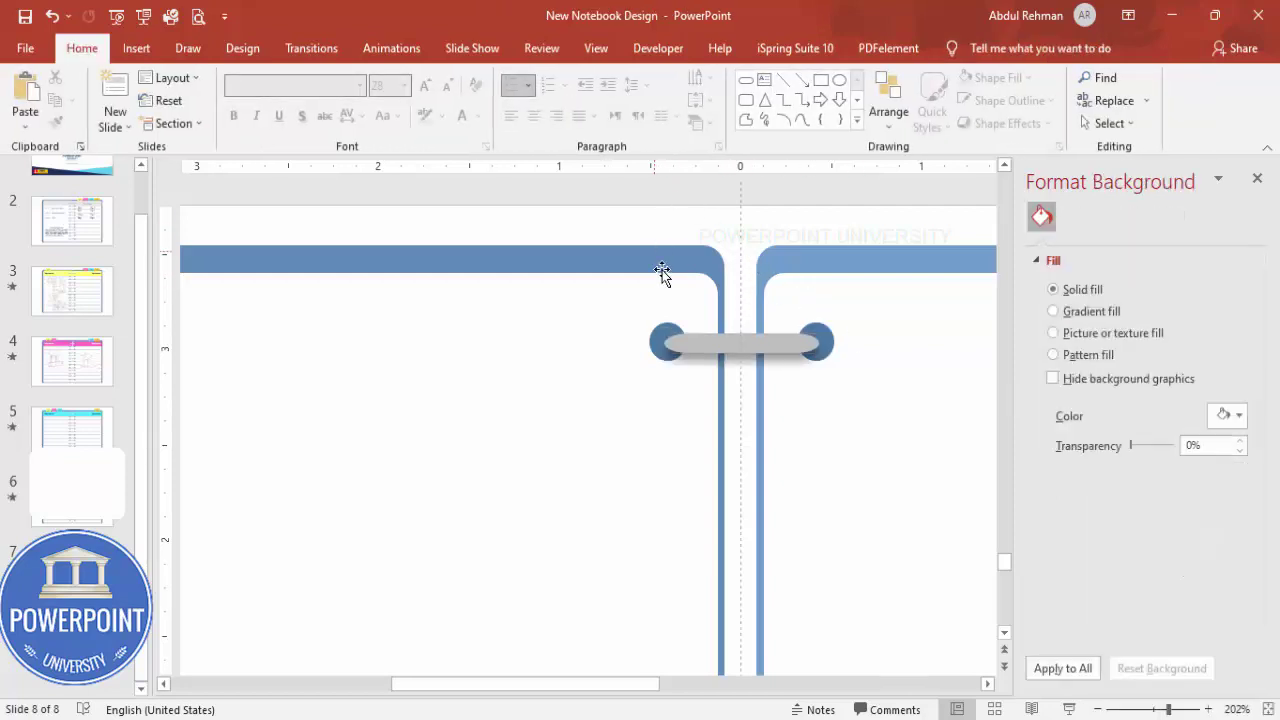
{"action": "left_click_drag", "start_coordinate": [613, 212], "coordinate": [918, 416]}
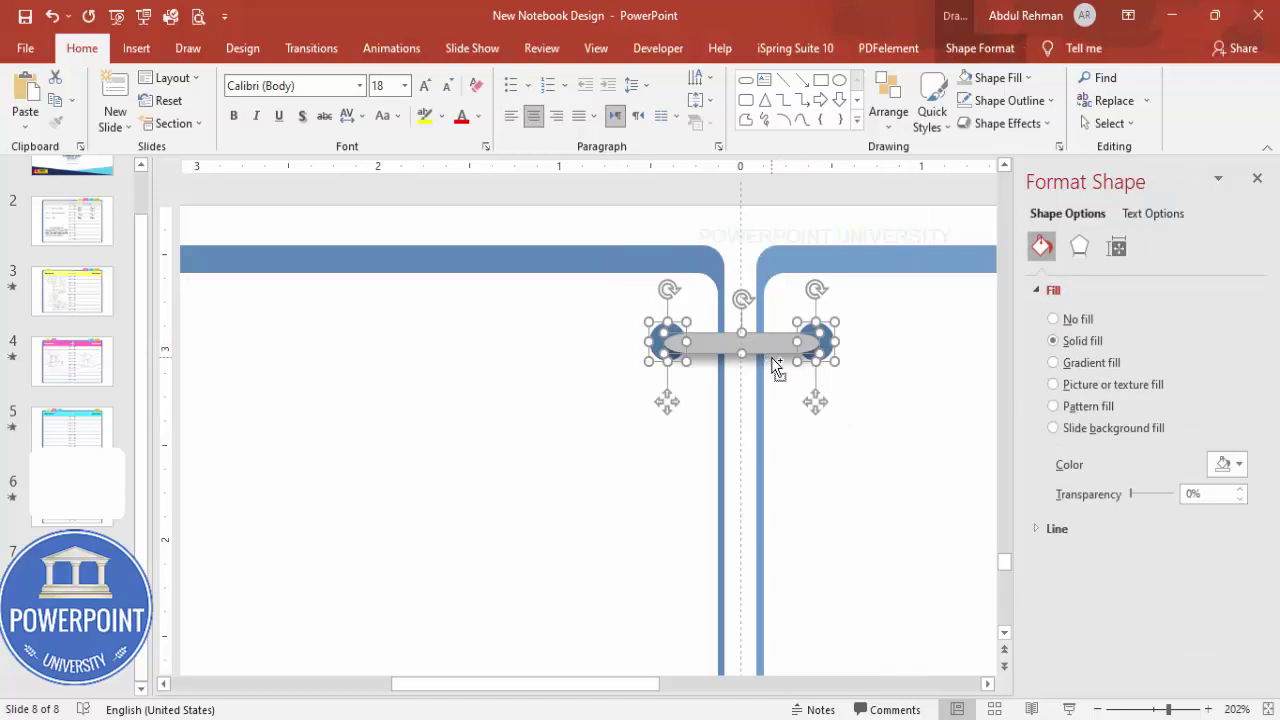
{"action": "key", "text": "ctrl+g"}
Copy the ring down the spine until twelve rings reach the bottom
{"action": "left_click", "coordinate": [1267, 709]}
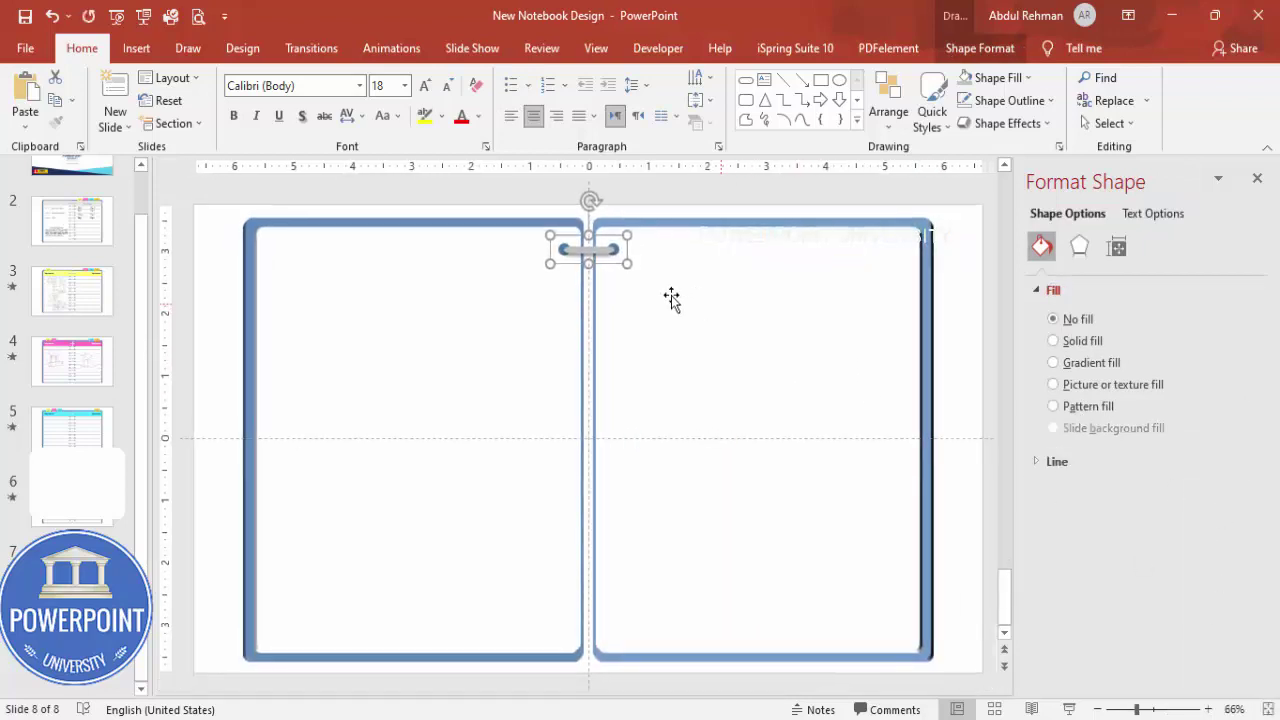
{"action": "left_click_drag", "start_coordinate": [605, 256], "coordinate": [603, 625]}
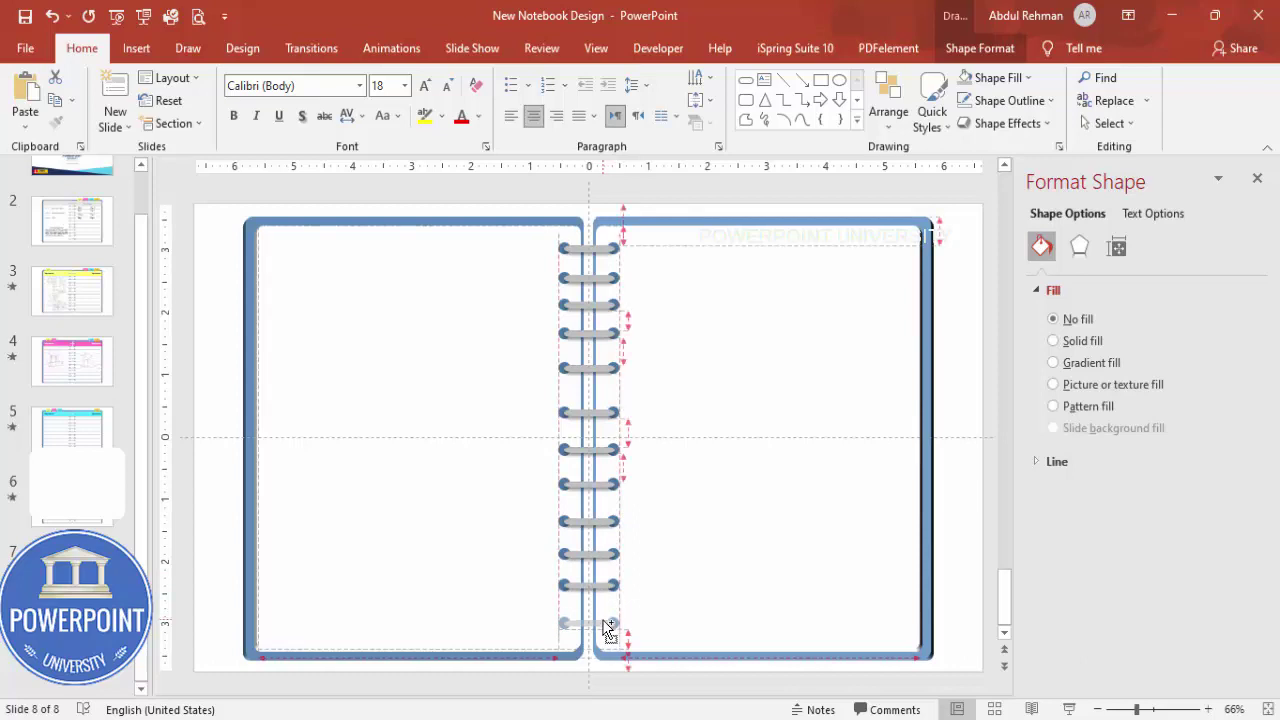
{"action": "left_click", "coordinate": [524, 198]}
Distribute the twelve rings vertically and group them into one object
{"action": "left_click_drag", "start_coordinate": [524, 198], "coordinate": [655, 686]}
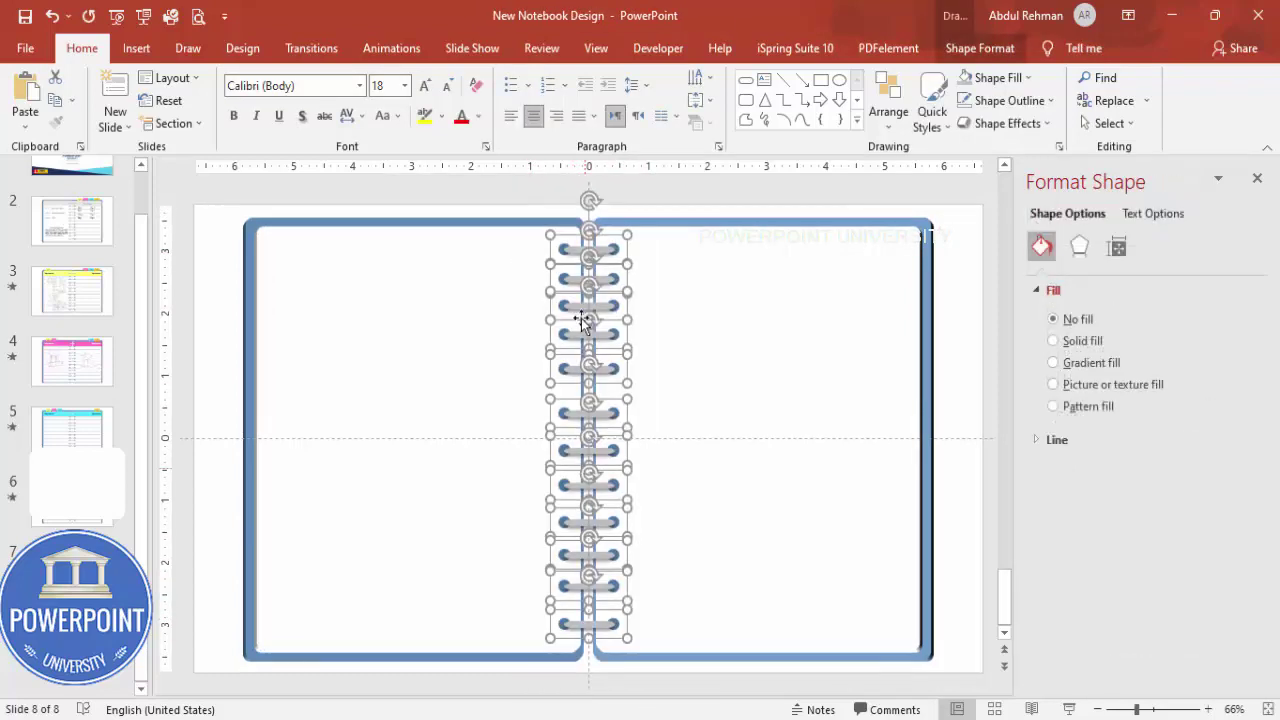
{"action": "left_click", "coordinate": [979, 52]}
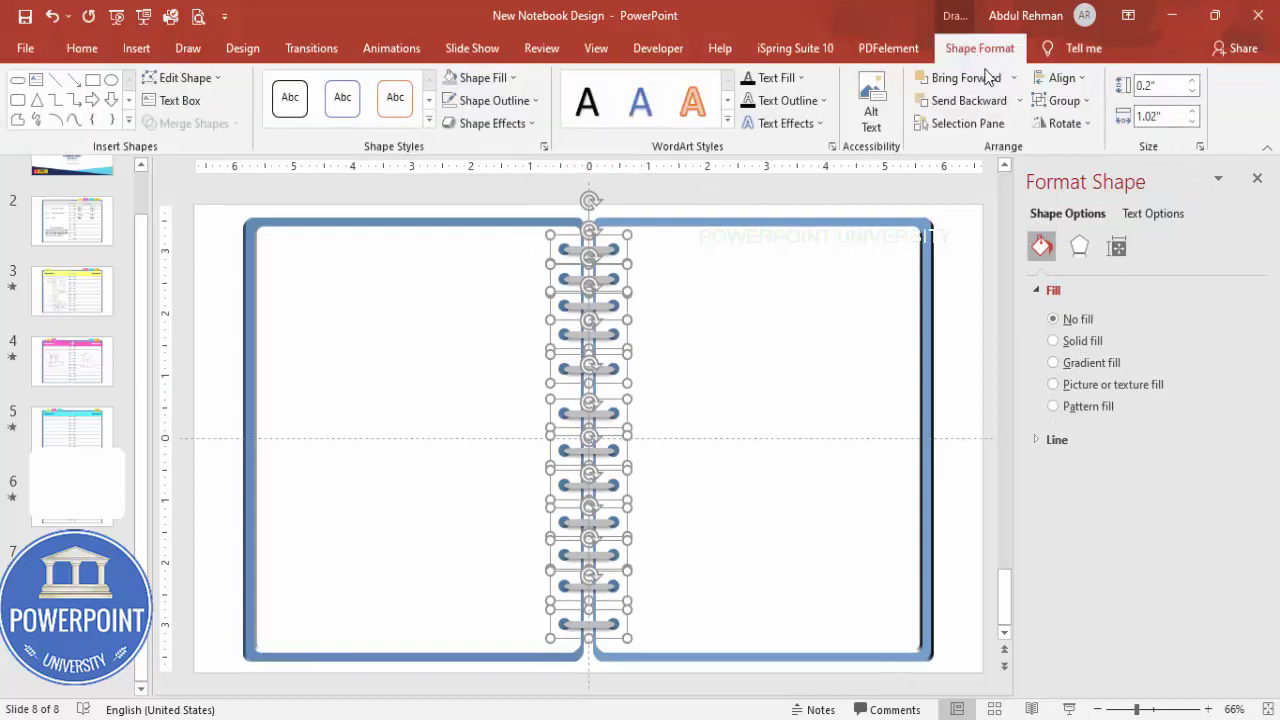
{"action": "left_click", "coordinate": [1064, 78]}
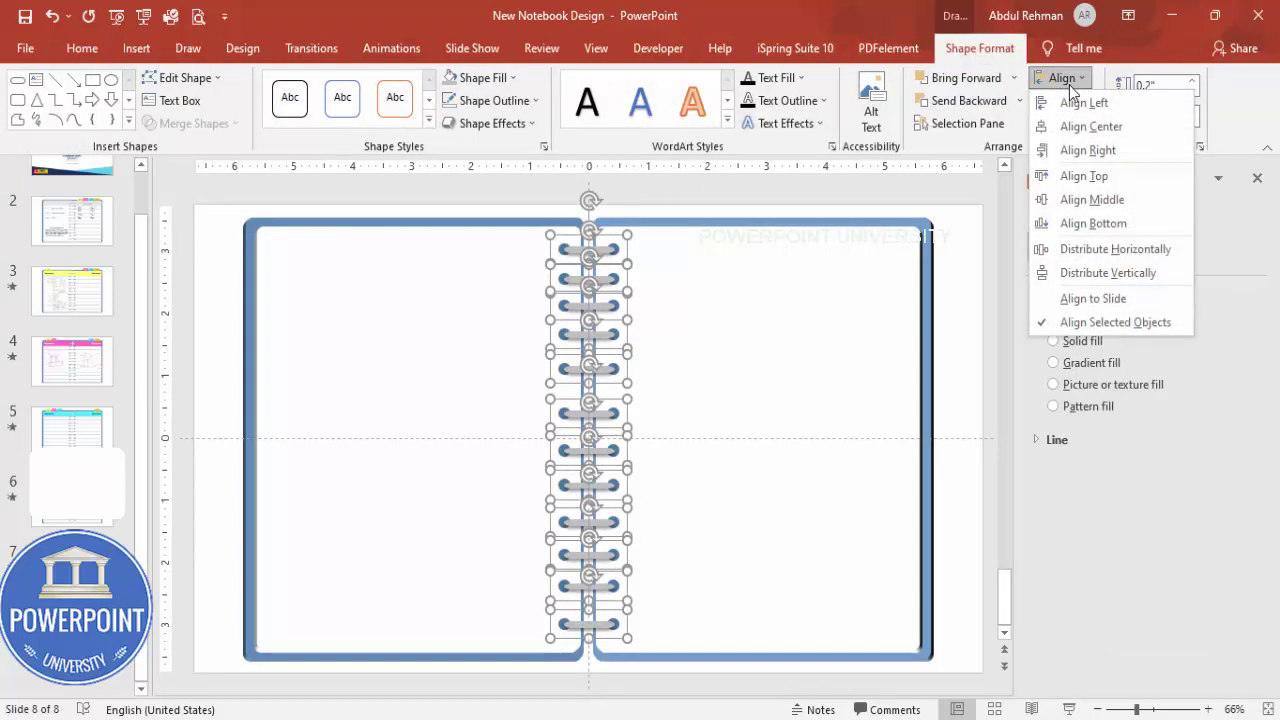
{"action": "left_click", "coordinate": [1108, 273]}
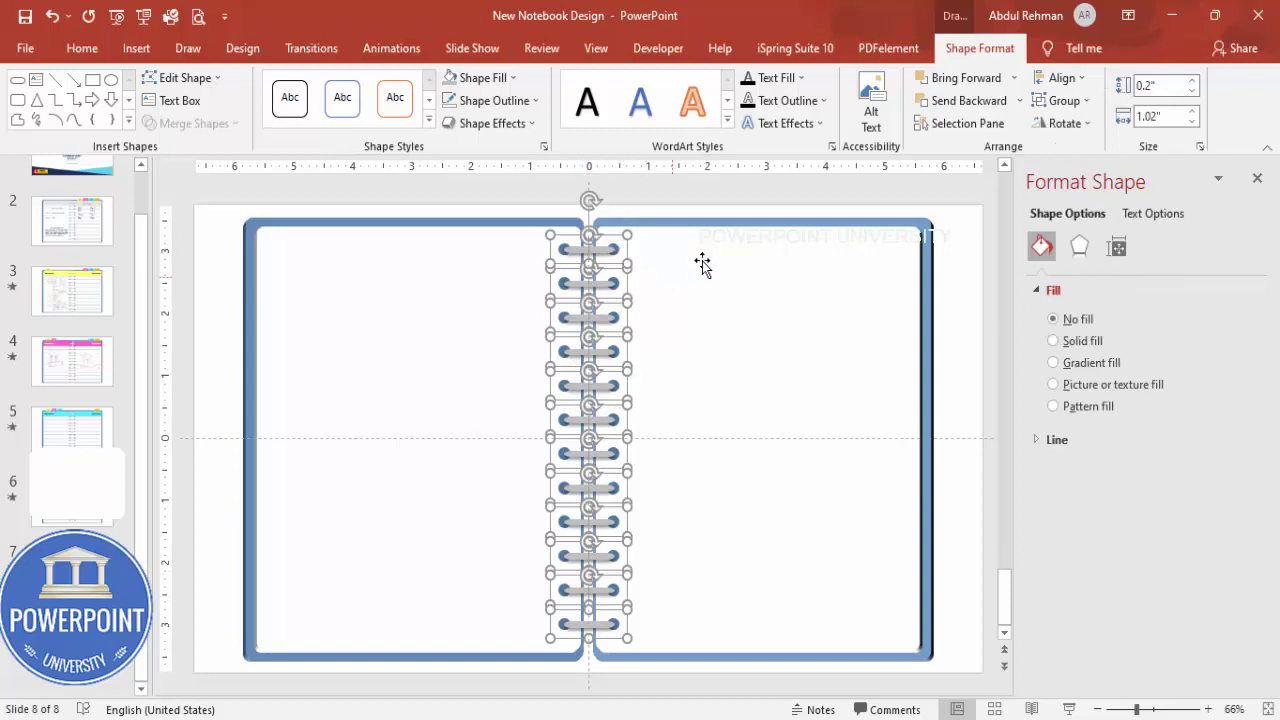
{"action": "key", "text": "ctrl+g"}
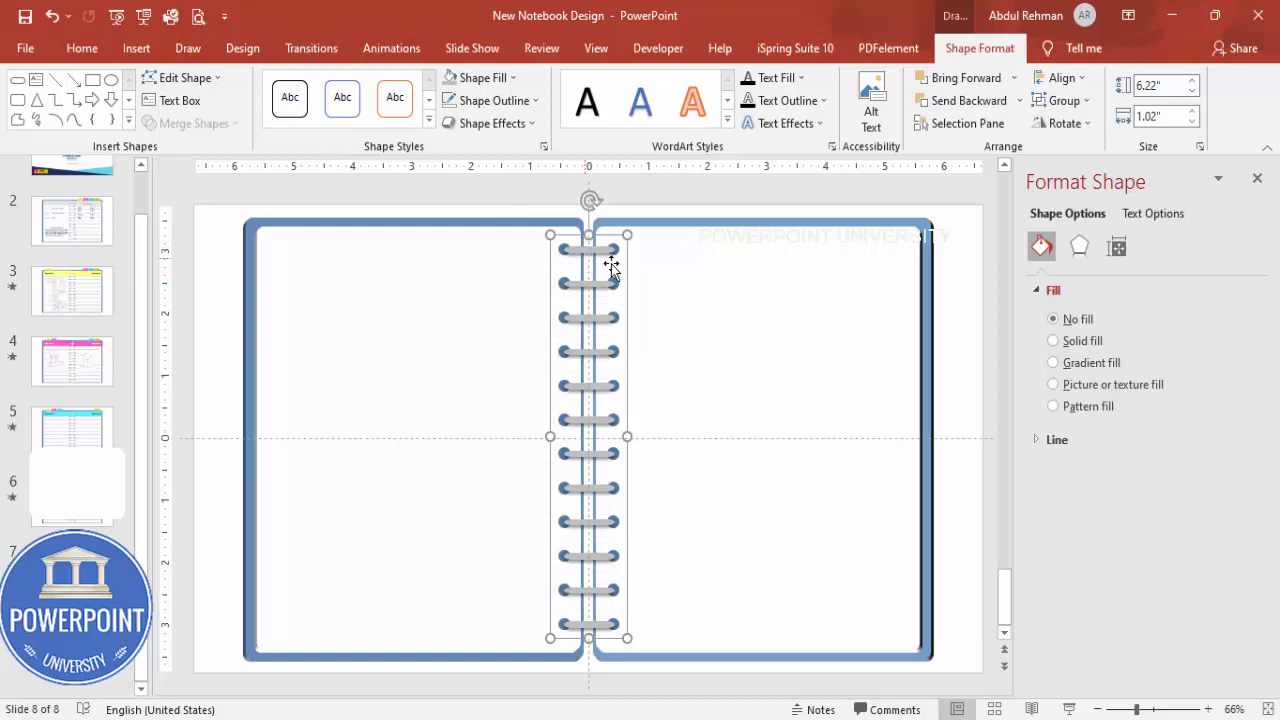
{"action": "left_click", "coordinate": [481, 201]}
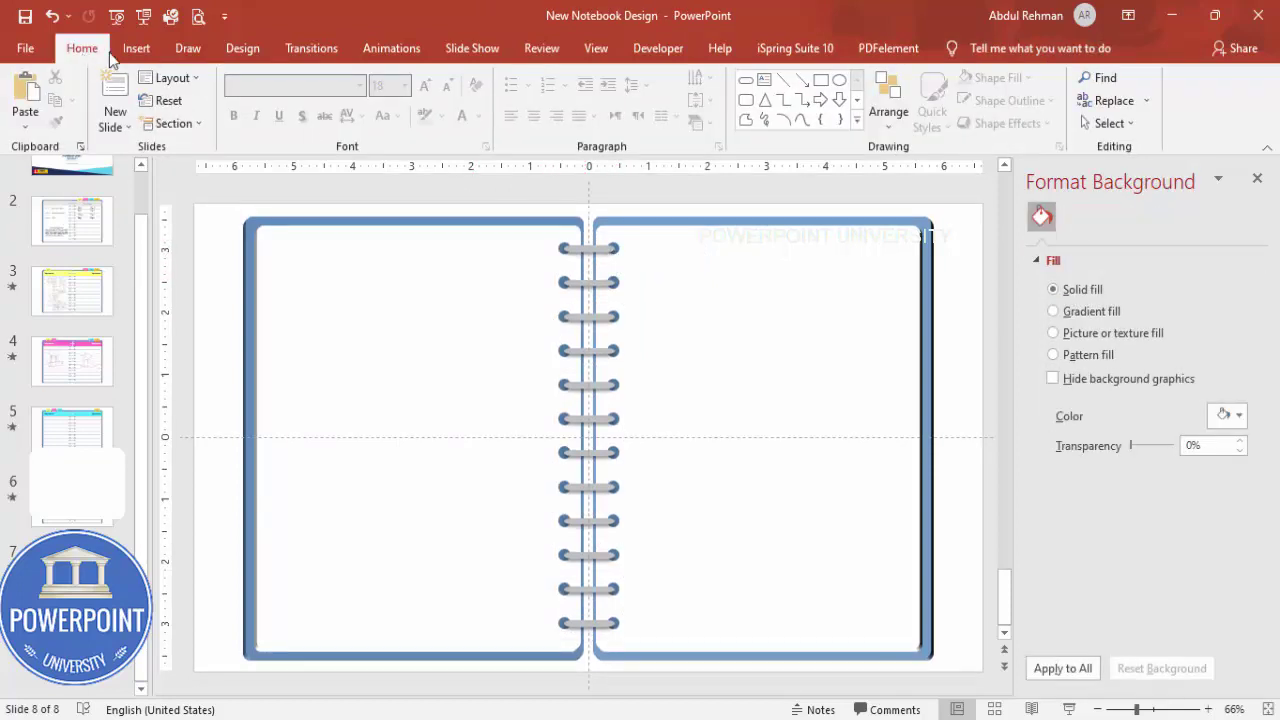
Draw a black ruled line across the left page and copy it down the page
{"action": "left_click", "coordinate": [136, 48]}
{"action": "left_click", "coordinate": [300, 110]}
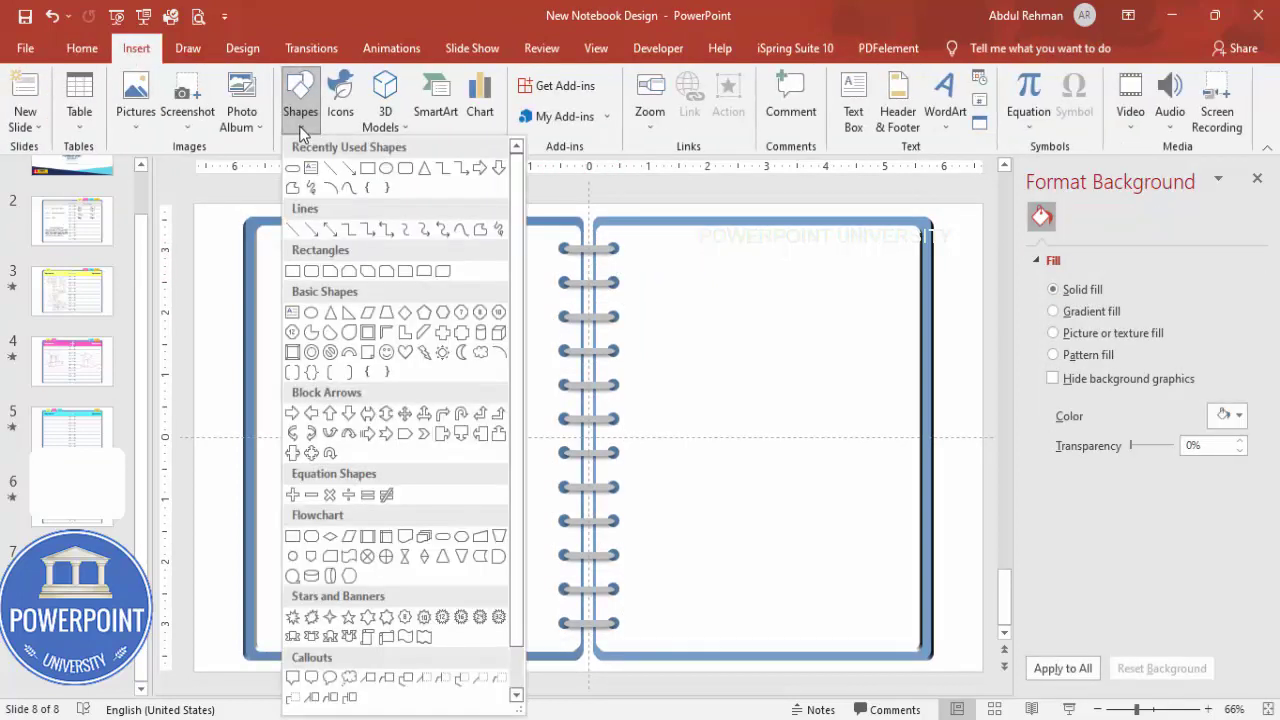
{"action": "left_click", "coordinate": [296, 229]}
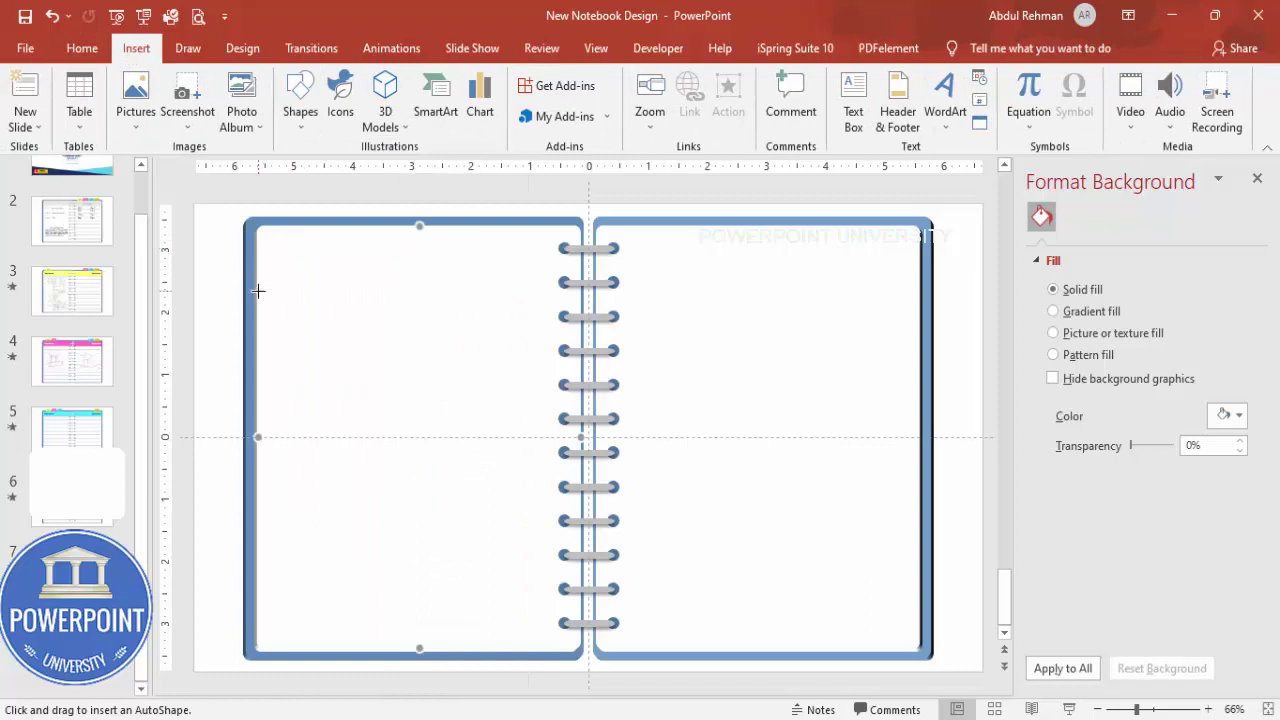
{"action": "left_click_drag", "start_coordinate": [257, 288], "coordinate": [578, 292]}
{"action": "left_click_drag", "start_coordinate": [578, 294], "coordinate": [578, 290]}
{"action": "left_click", "coordinate": [500, 101]}
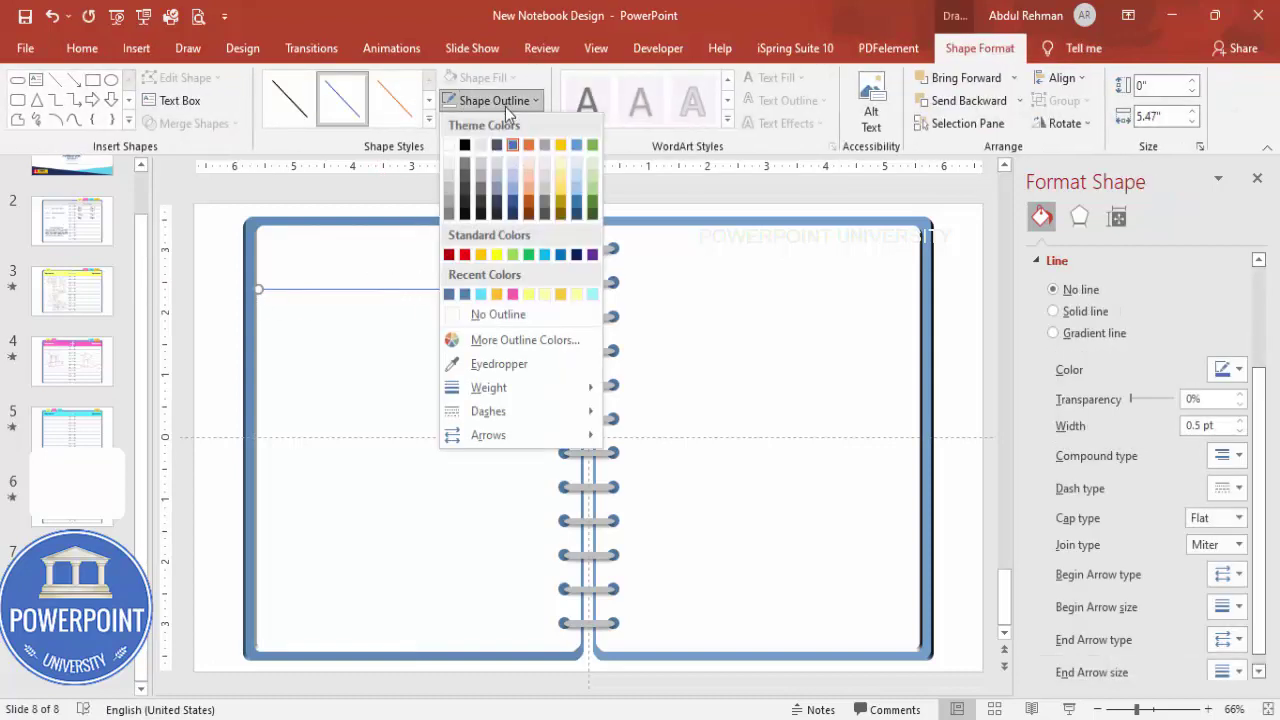
{"action": "left_click", "coordinate": [465, 145]}
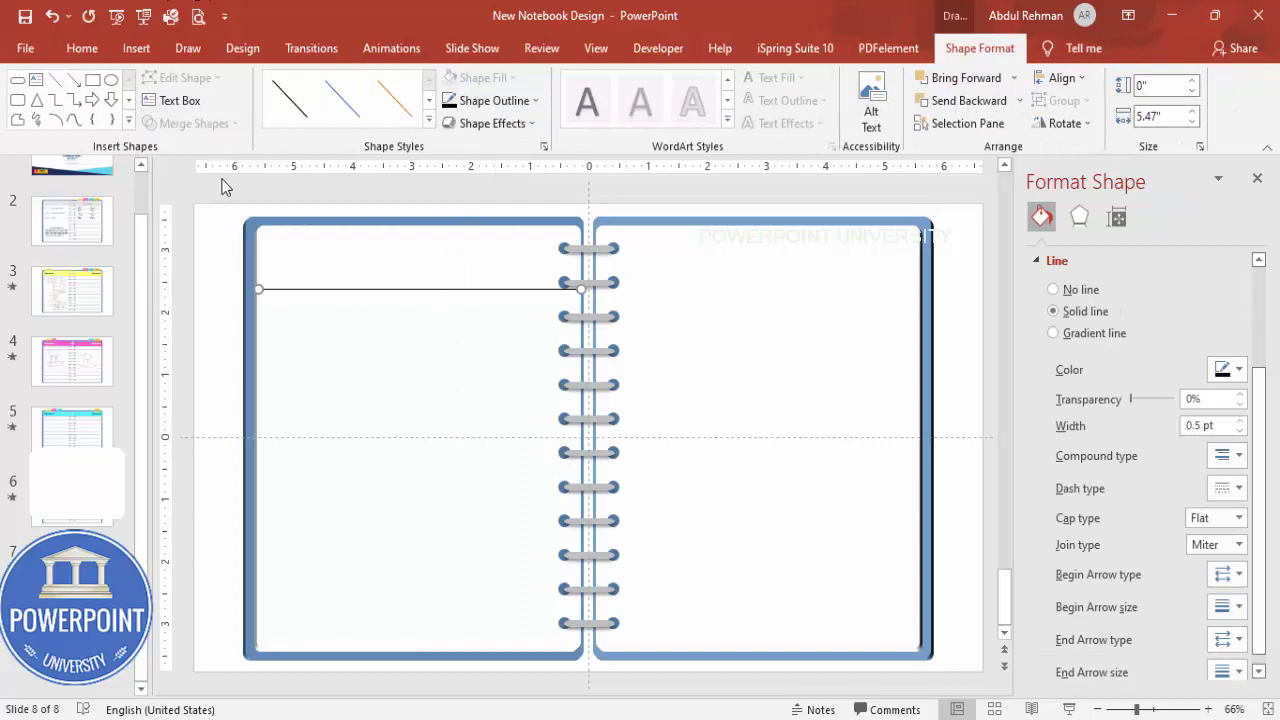
{"action": "left_click_drag", "start_coordinate": [350, 295], "coordinate": [334, 617]}
Distribute the lines evenly, make them semi-transparent, group them, and copy them to the right page
{"action": "left_click", "coordinate": [344, 573], "text": "shift"}
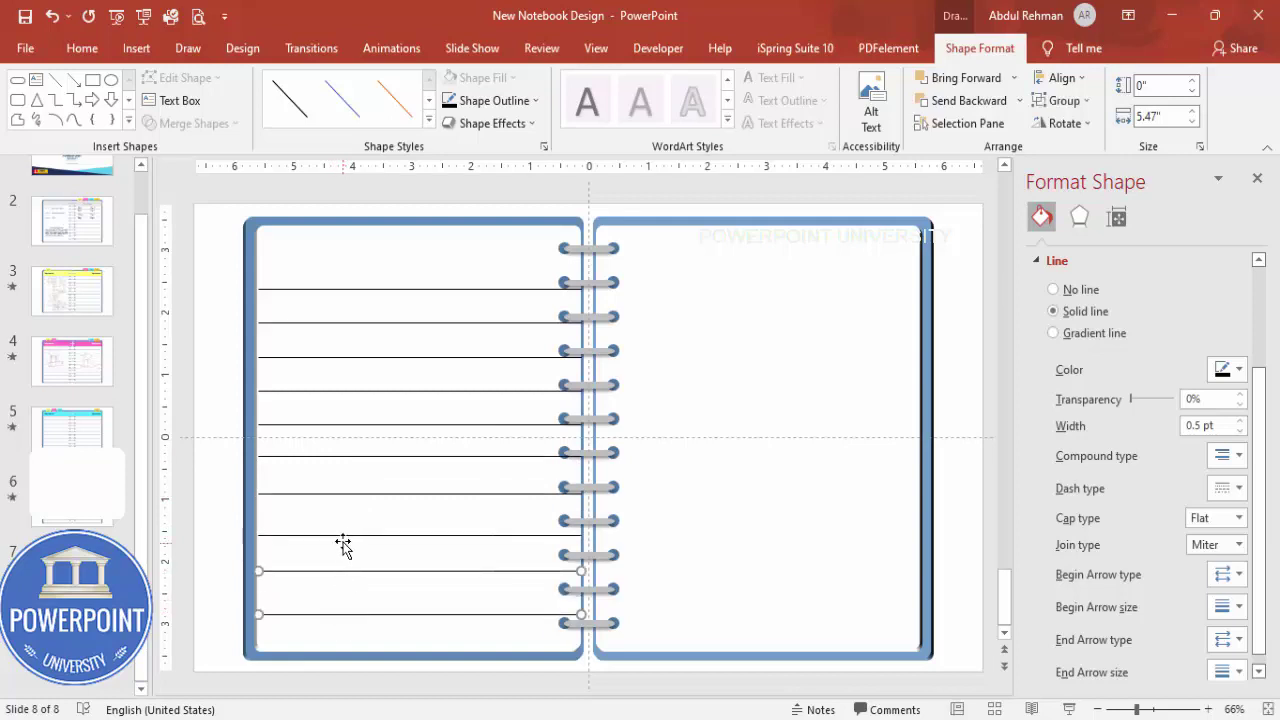
{"action": "left_click", "coordinate": [343, 536], "text": "shift"}
{"action": "left_click", "coordinate": [337, 493], "text": "shift"}
{"action": "left_click", "coordinate": [336, 456], "text": "shift"}
{"action": "left_click", "coordinate": [337, 425], "text": "shift"}
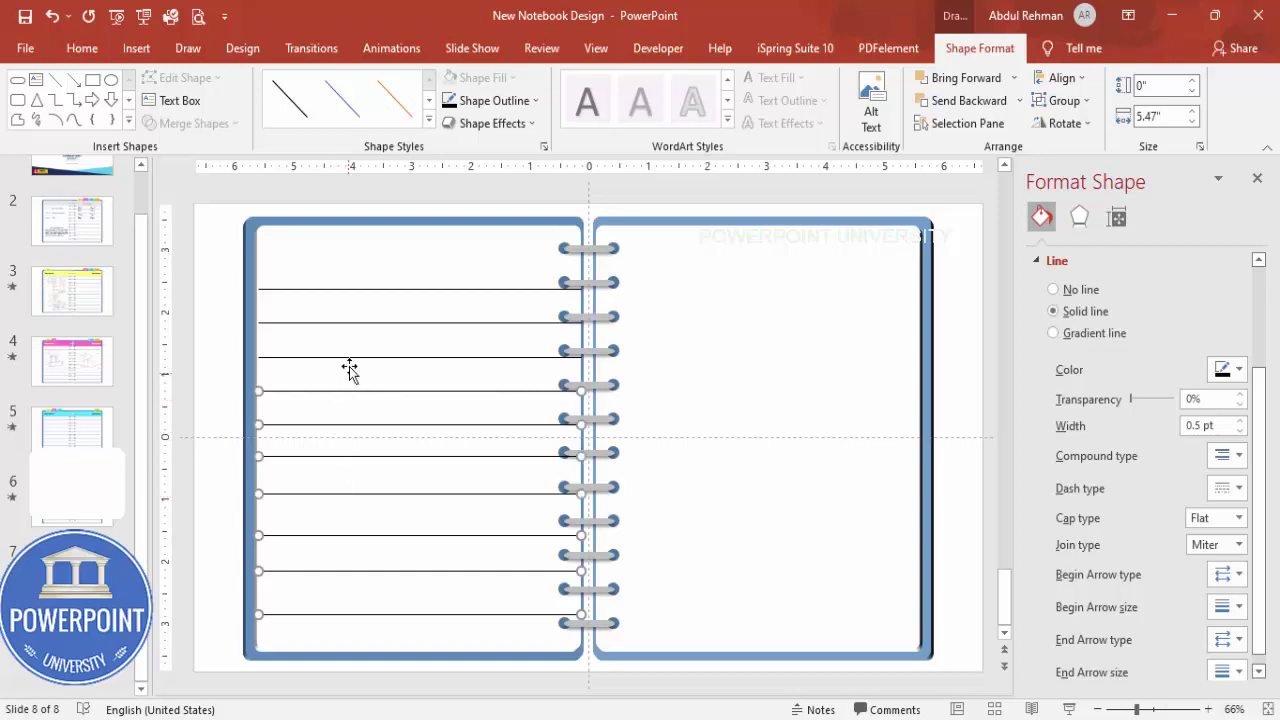
{"action": "left_click", "coordinate": [354, 323], "text": "shift"}
{"action": "left_click", "coordinate": [1088, 79]}
{"action": "left_click", "coordinate": [1109, 272]}
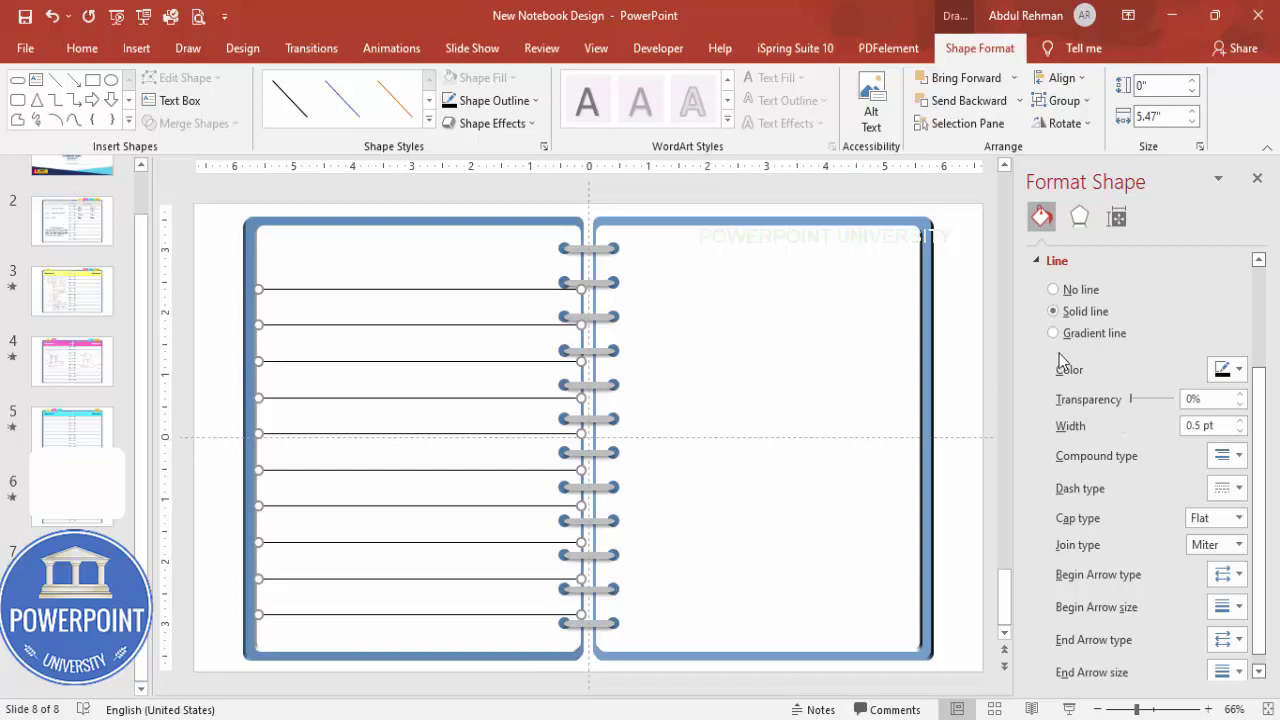
{"action": "left_click_drag", "start_coordinate": [1129, 401], "coordinate": [1161, 404]}
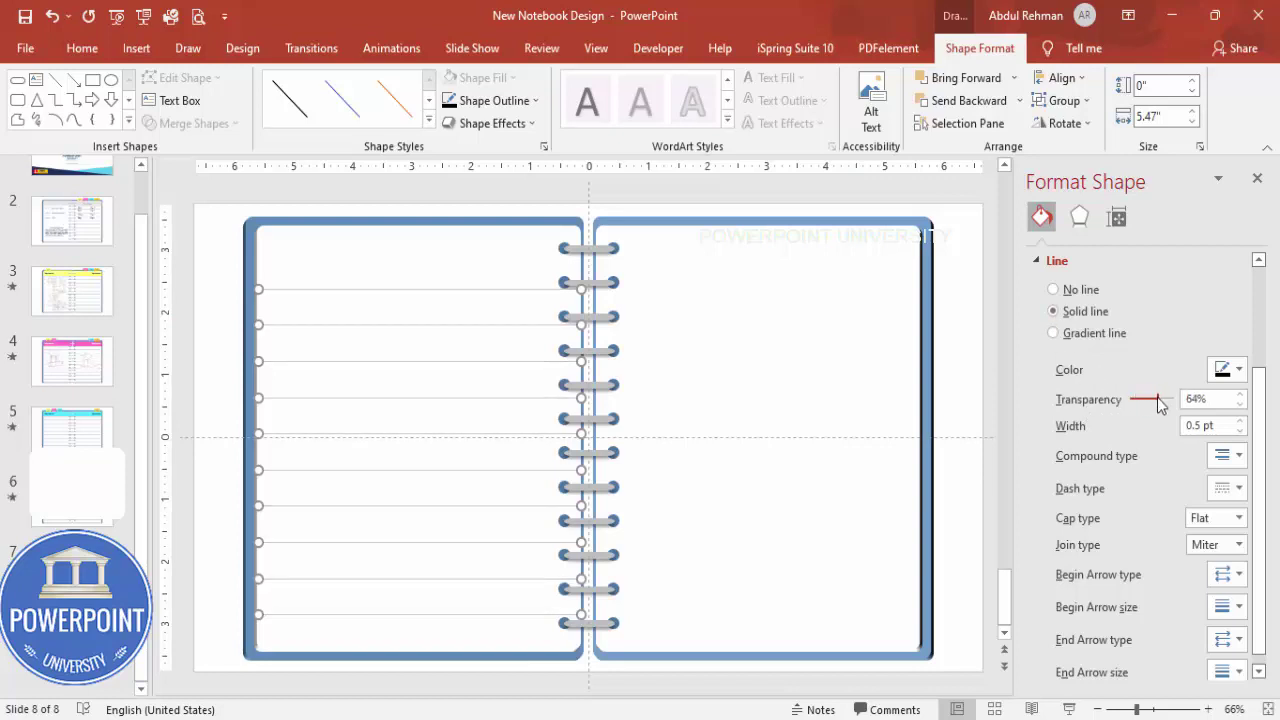
{"action": "key", "text": "ctrl+g"}
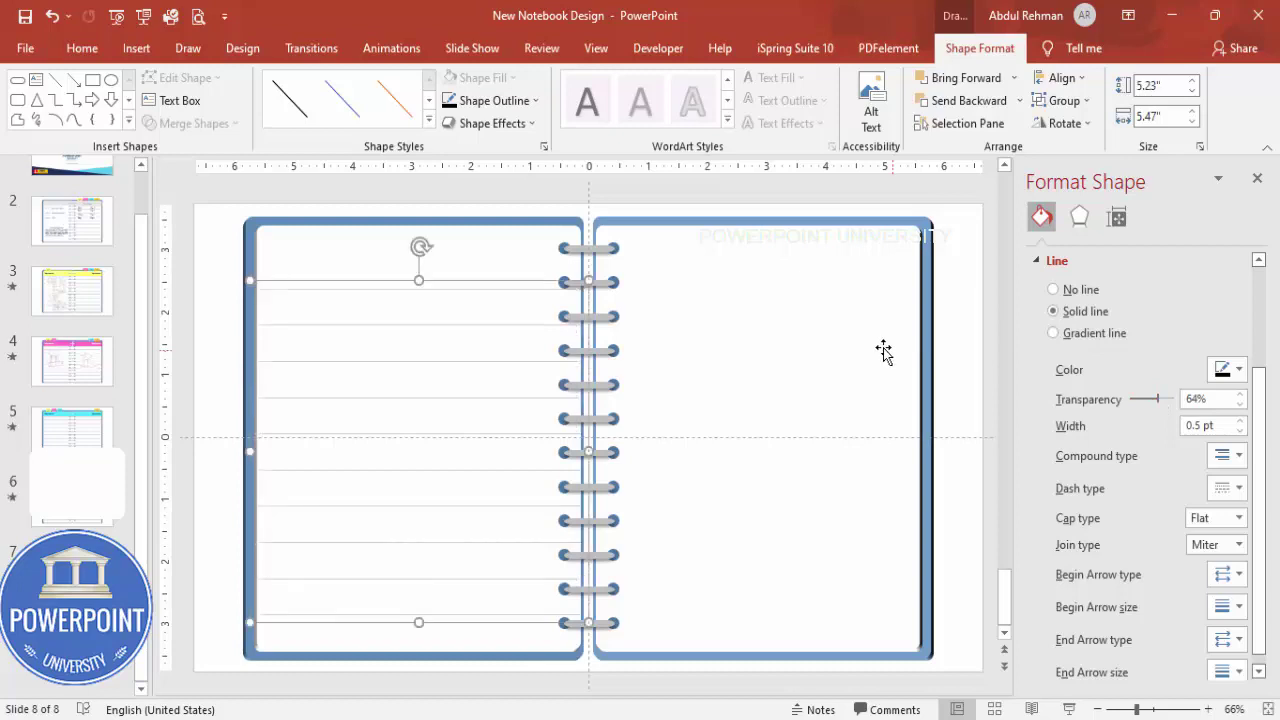
{"action": "left_click_drag", "start_coordinate": [487, 283], "coordinate": [823, 292]}
{"action": "left_click", "coordinate": [950, 419]}
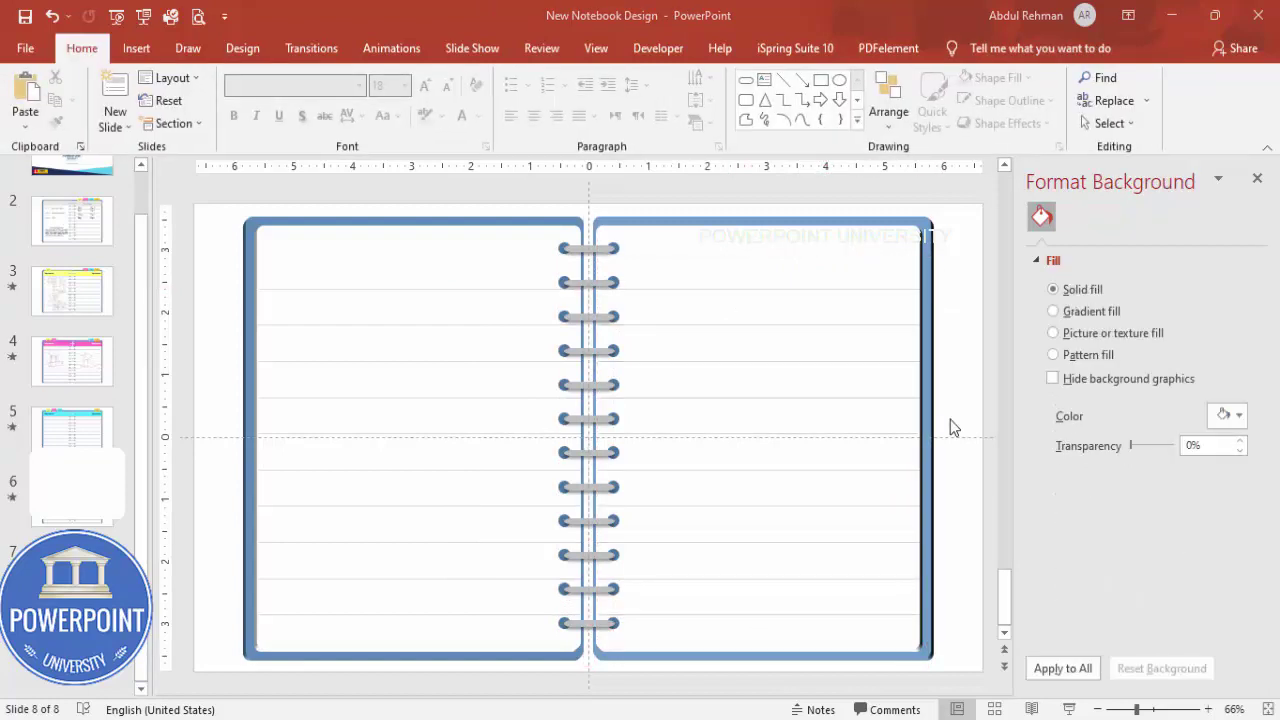
Draw a small top-corners-rounded rectangle tab at the top of the right page
{"action": "left_click", "coordinate": [133, 50]}
{"action": "left_click", "coordinate": [298, 128]}
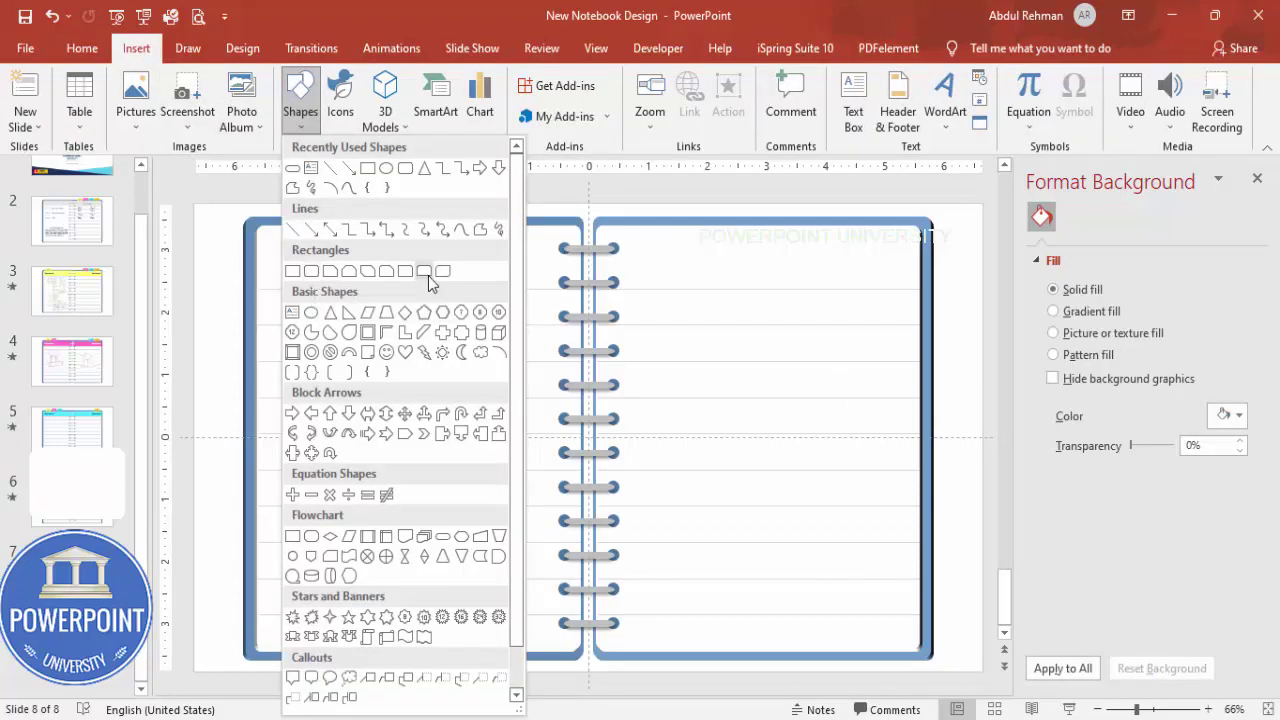
{"action": "left_click", "coordinate": [430, 276]}
{"action": "left_click_drag", "start_coordinate": [625, 218], "coordinate": [697, 240]}
Give the tab no outline and a gold fill, and line up three copies above the right page
{"action": "left_click", "coordinate": [494, 100]}
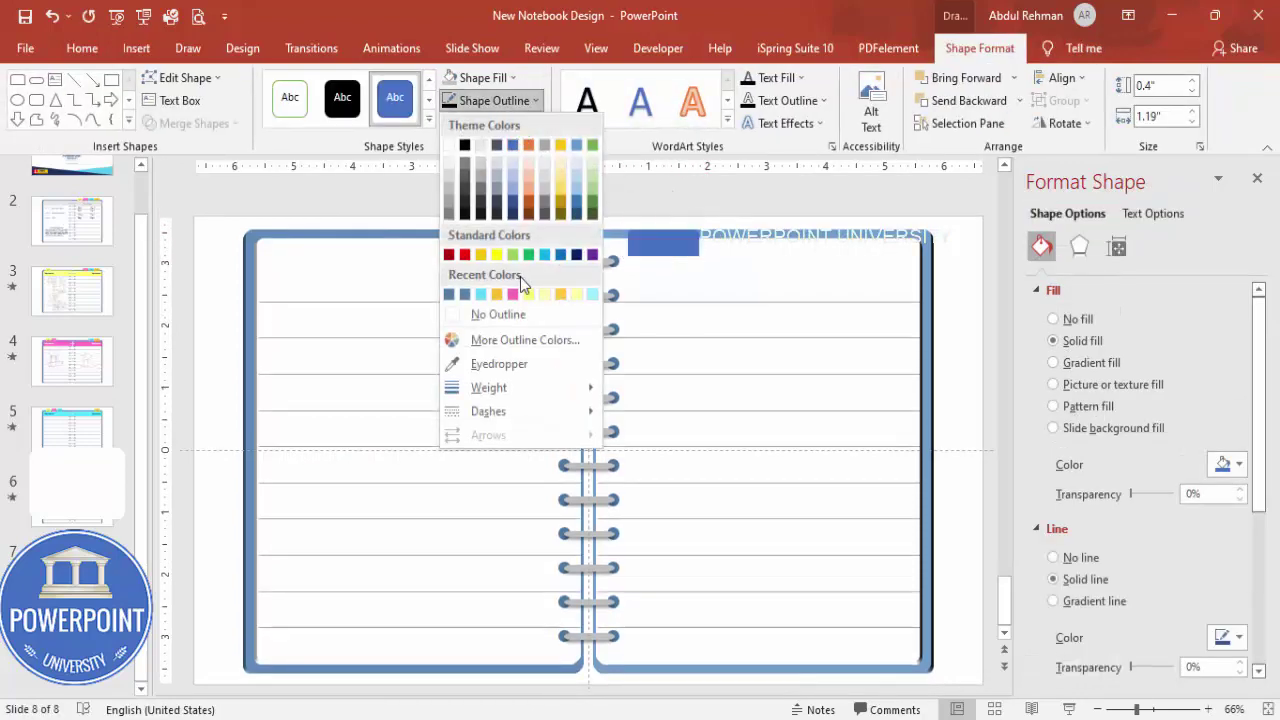
{"action": "left_click", "coordinate": [515, 311]}
{"action": "left_click", "coordinate": [500, 78]}
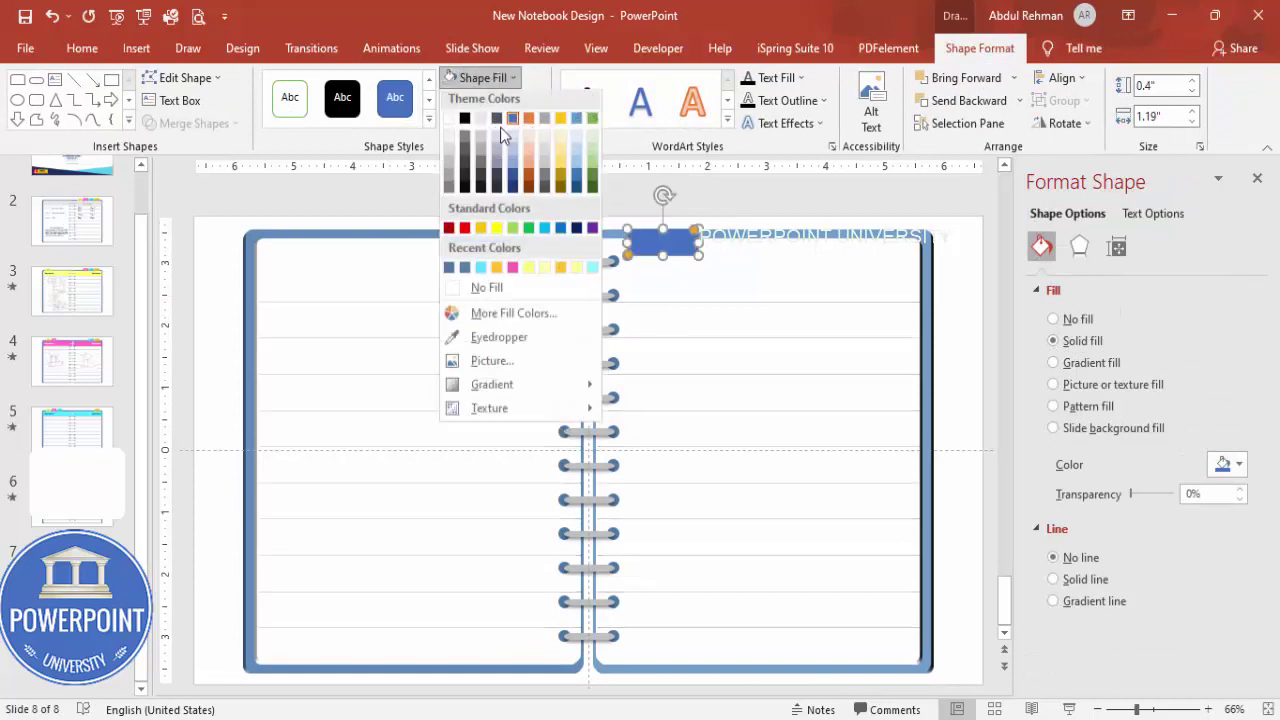
{"action": "left_click", "coordinate": [496, 260]}
{"action": "left_click_drag", "start_coordinate": [665, 248], "coordinate": [834, 240]}
{"action": "left_click", "coordinate": [890, 205]}
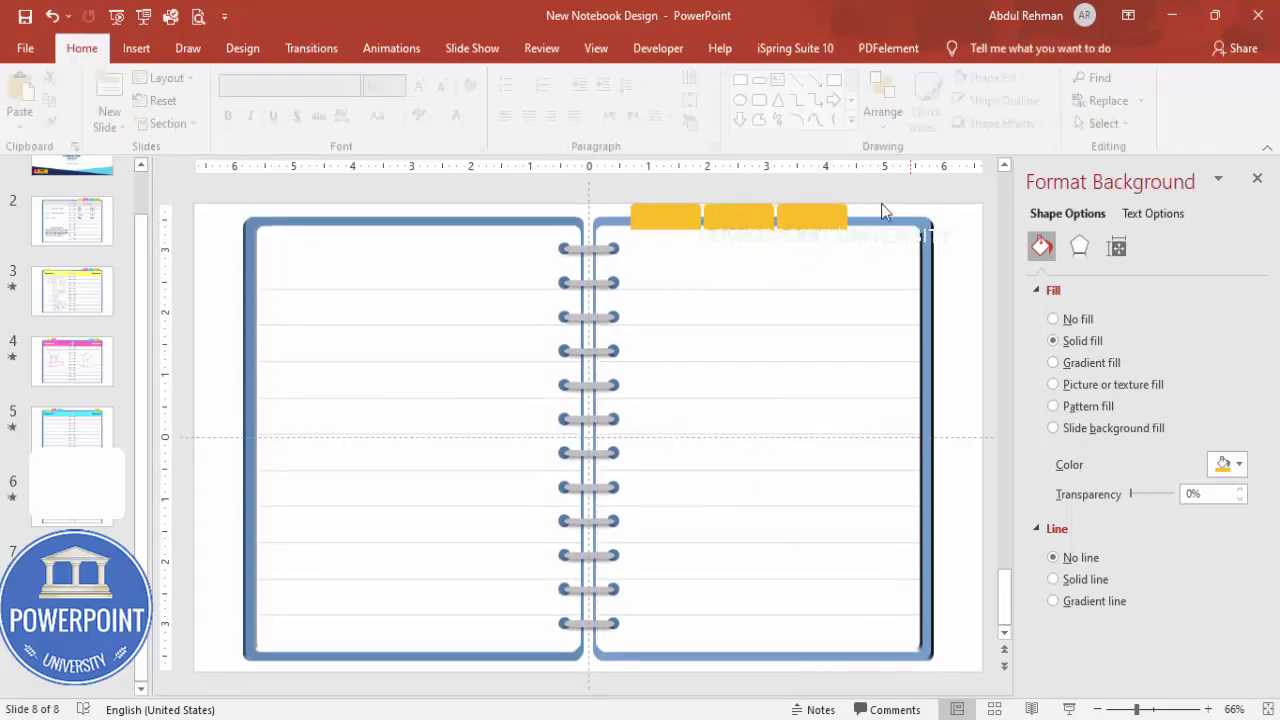
Add a narrow text box reading 'Sub 1', centred and bold, on the right page
{"action": "left_click", "coordinate": [665, 221]}
{"action": "left_click", "coordinate": [494, 203]}
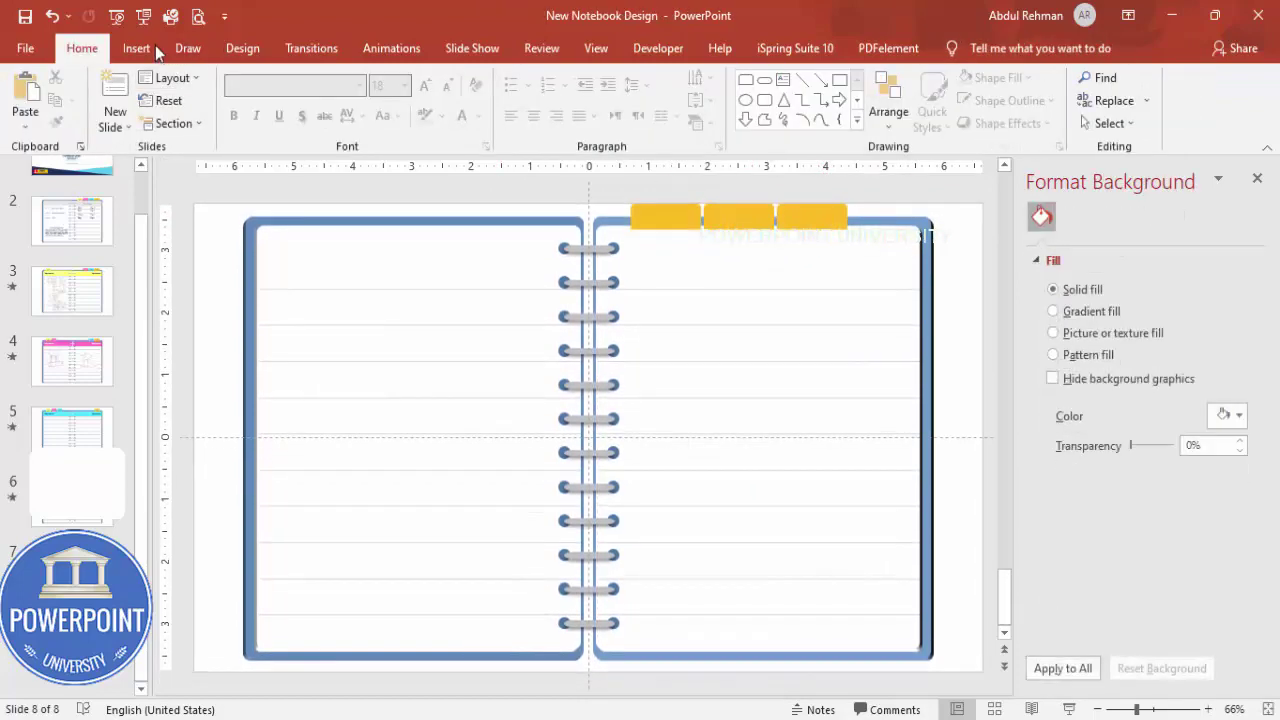
{"action": "left_click", "coordinate": [136, 48]}
{"action": "left_click", "coordinate": [849, 120]}
{"action": "left_click_drag", "start_coordinate": [665, 254], "coordinate": [752, 280]}
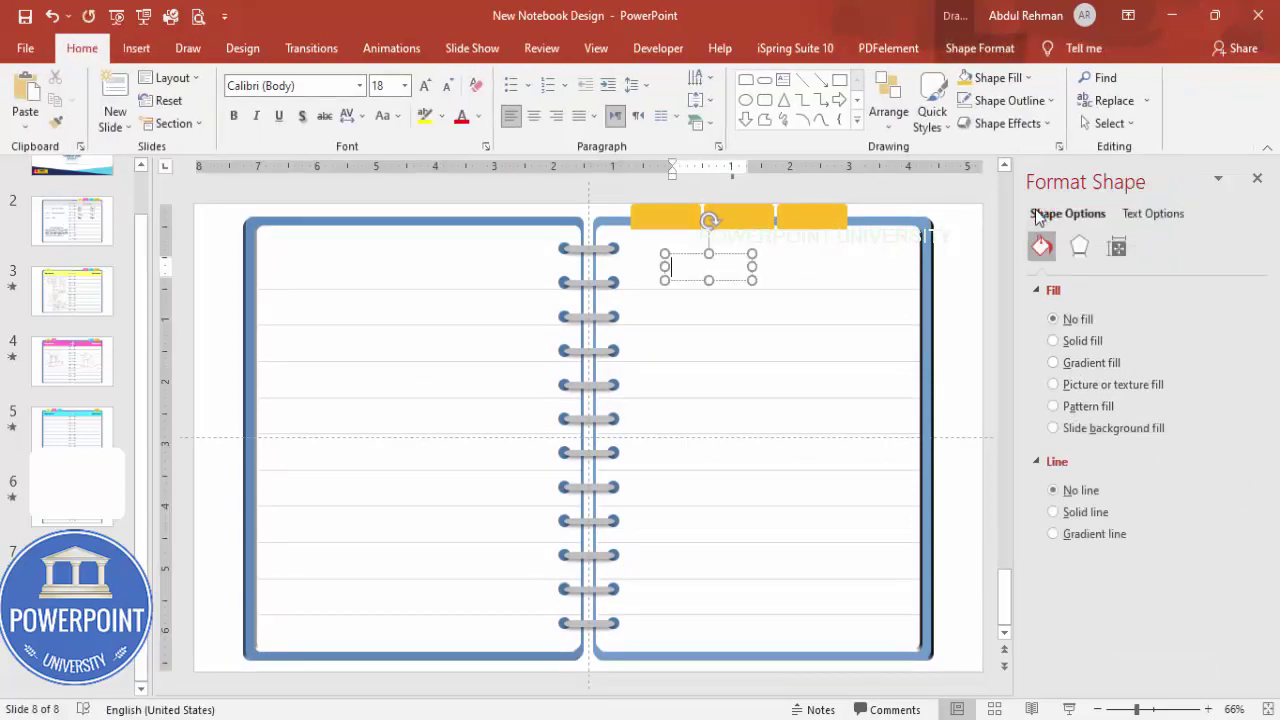
{"action": "type", "text": "Sub 1"}
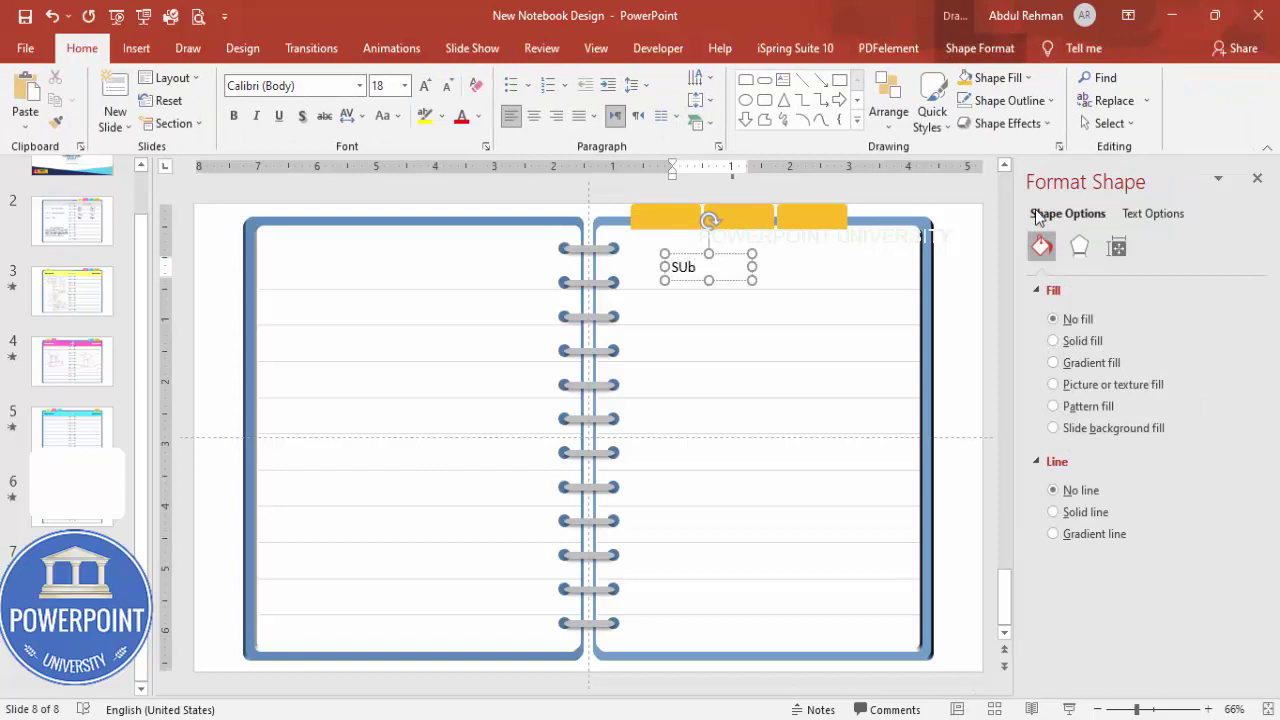
{"action": "left_click", "coordinate": [722, 263]}
{"action": "key", "text": "ctrl+e"}
{"action": "key", "text": "ctrl+b"}
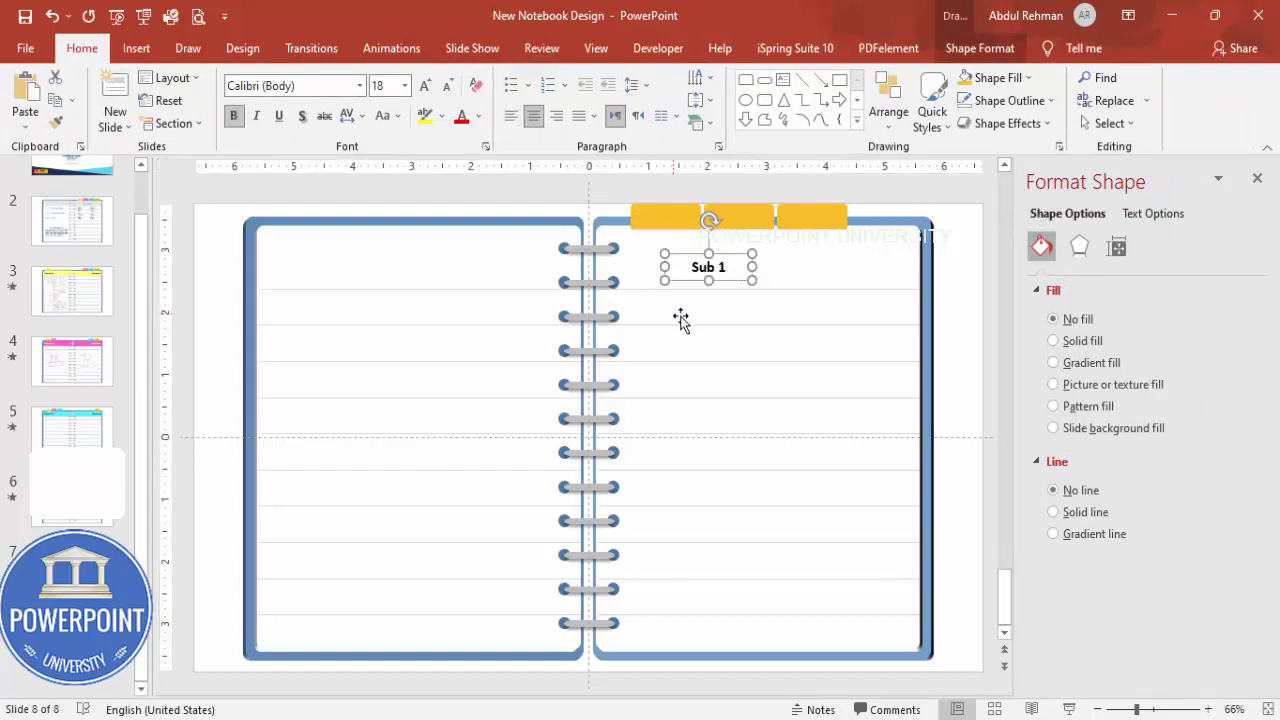
{"action": "left_click_drag", "start_coordinate": [751, 267], "coordinate": [686, 259]}
Recolour the middle tab pink and the right tab cyan
{"action": "left_click", "coordinate": [737, 212]}
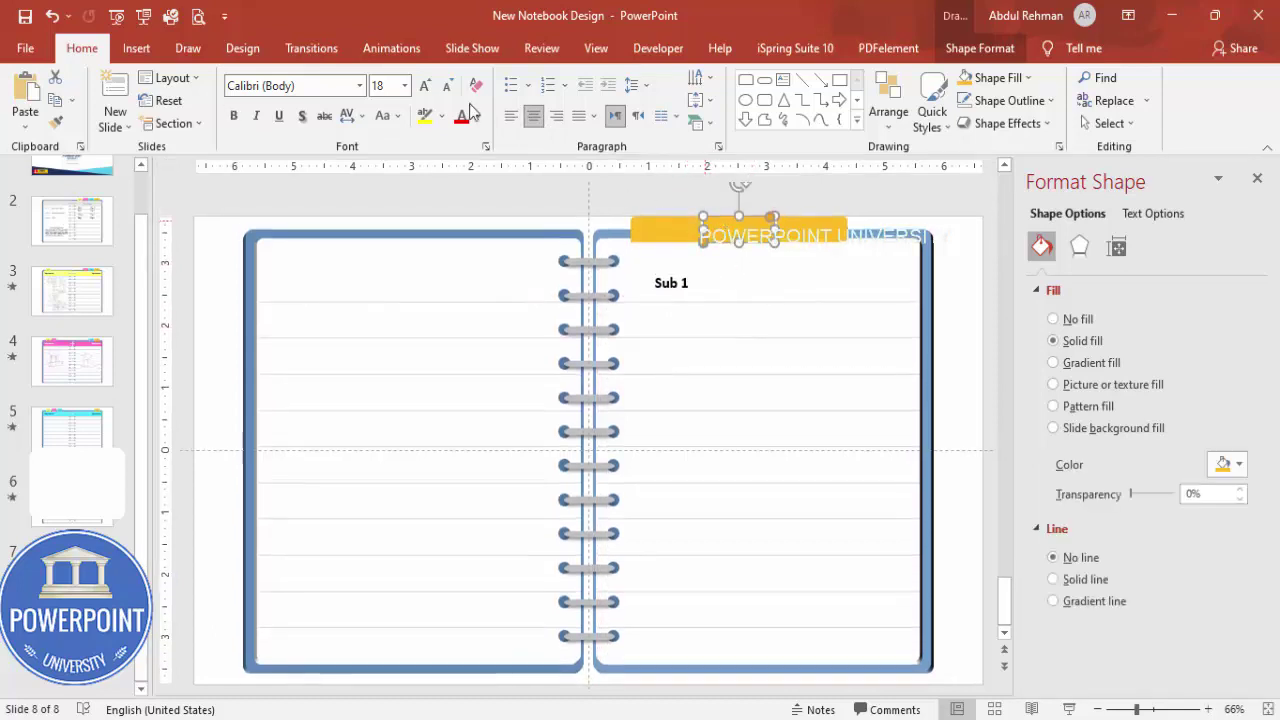
{"action": "left_click", "coordinate": [979, 48]}
{"action": "left_click", "coordinate": [513, 77]}
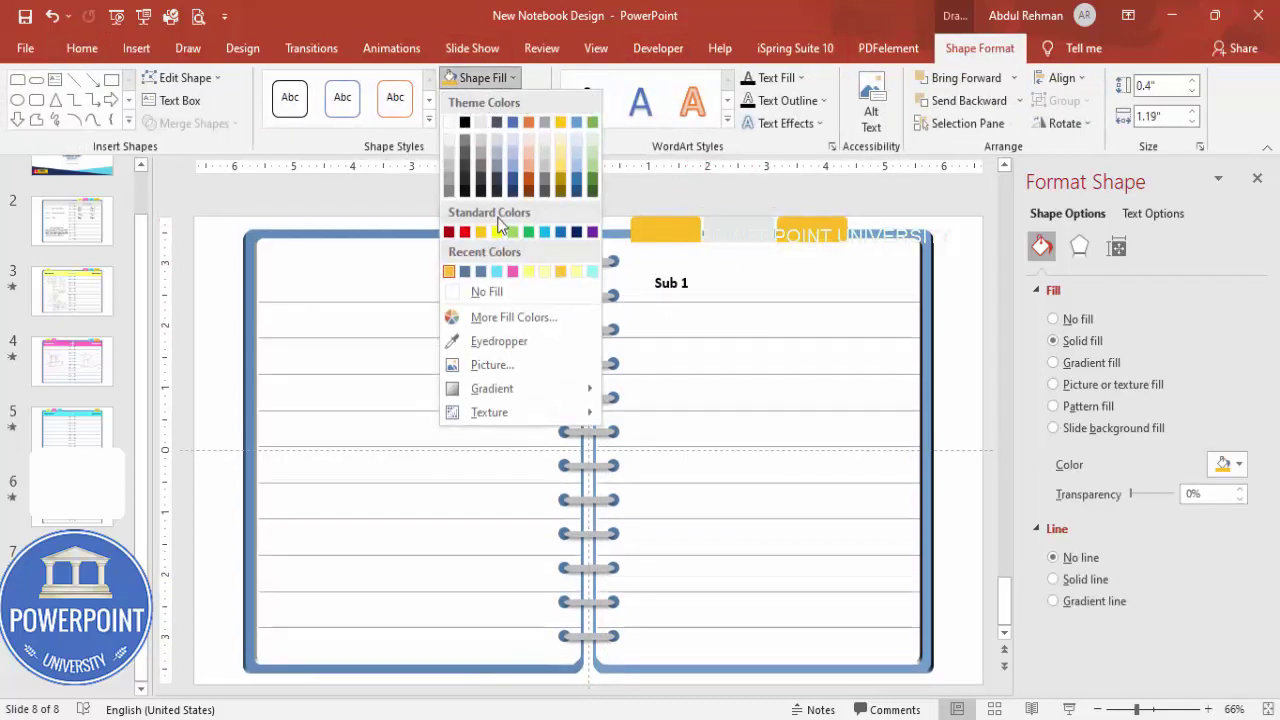
{"action": "left_click", "coordinate": [520, 278]}
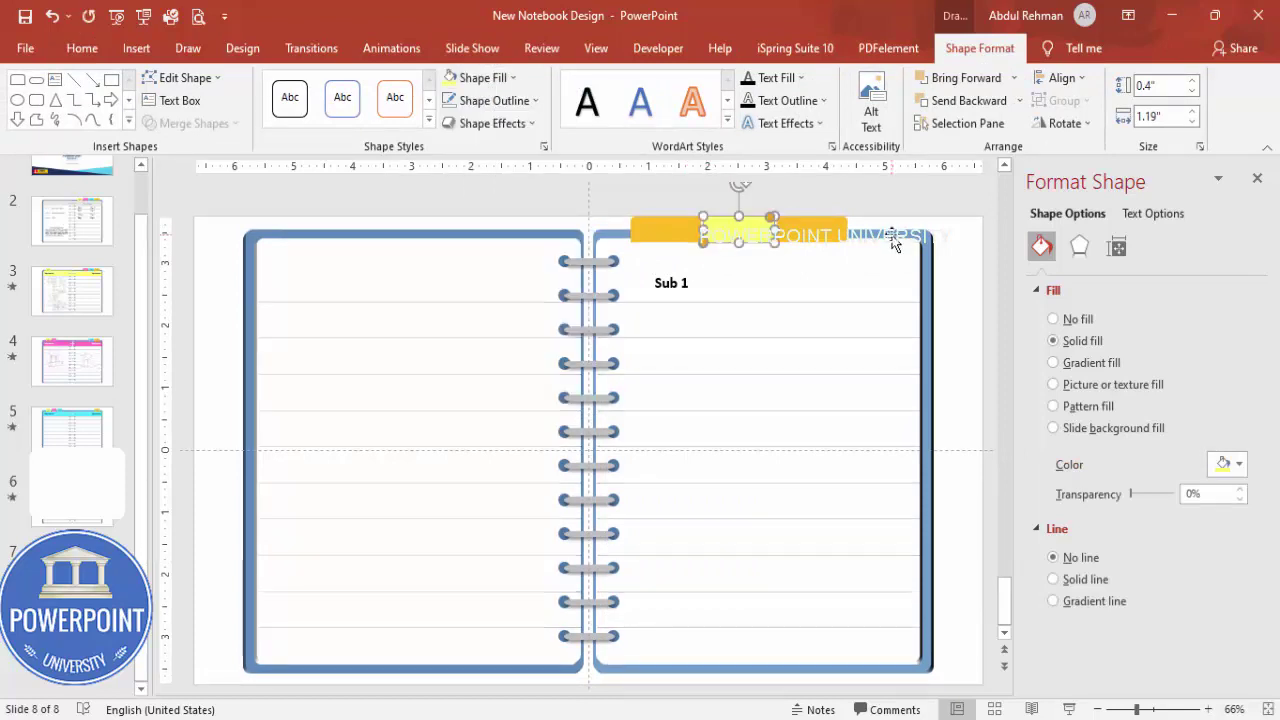
{"action": "left_click", "coordinate": [481, 77]}
{"action": "left_click", "coordinate": [529, 272]}
{"action": "left_click", "coordinate": [812, 229]}
{"action": "left_click", "coordinate": [481, 77]}
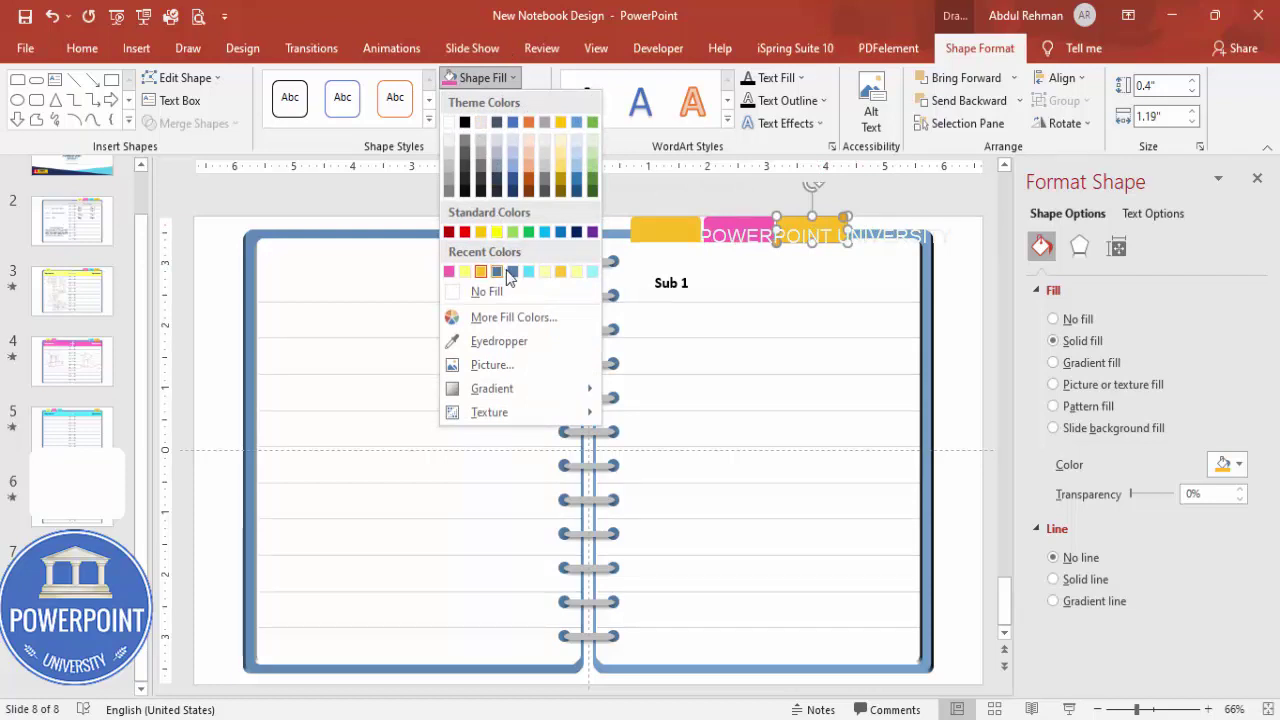
{"action": "left_click", "coordinate": [529, 272]}
Move the Sub 1 label onto the yellow tab and copy labels onto the other tabs
{"action": "left_click", "coordinate": [680, 295]}
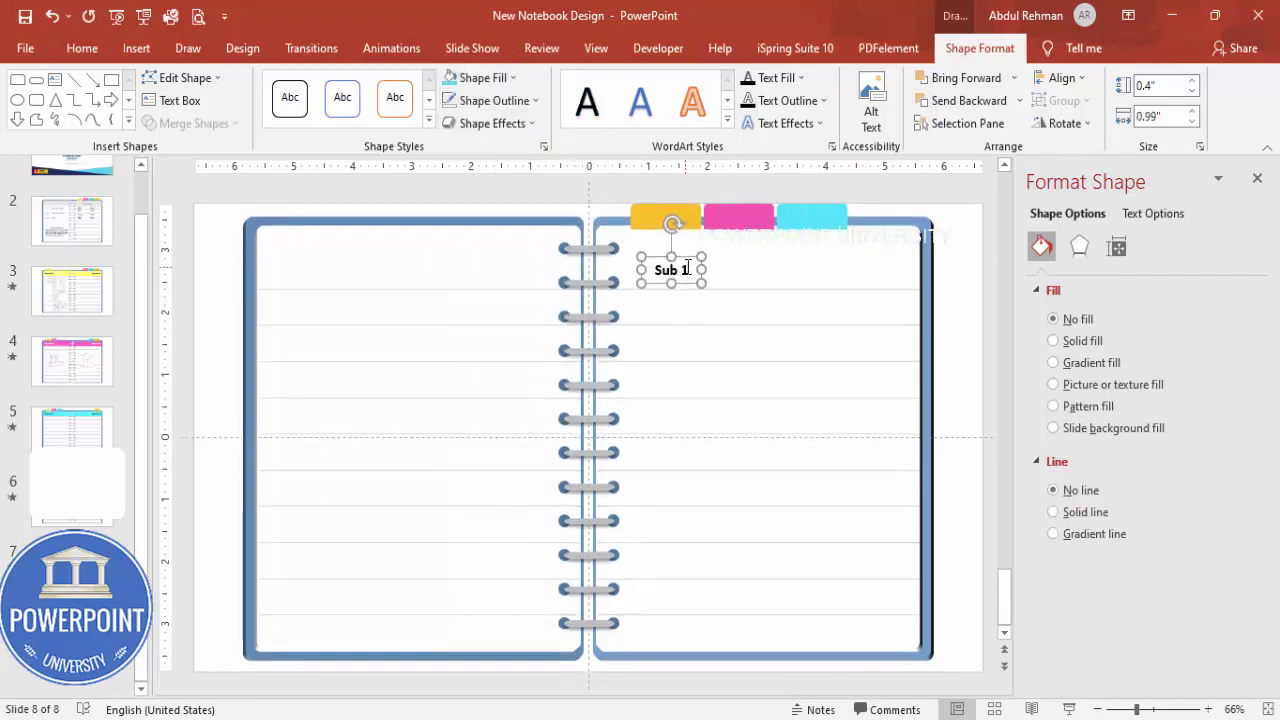
{"action": "left_click_drag", "start_coordinate": [690, 258], "coordinate": [757, 222]}
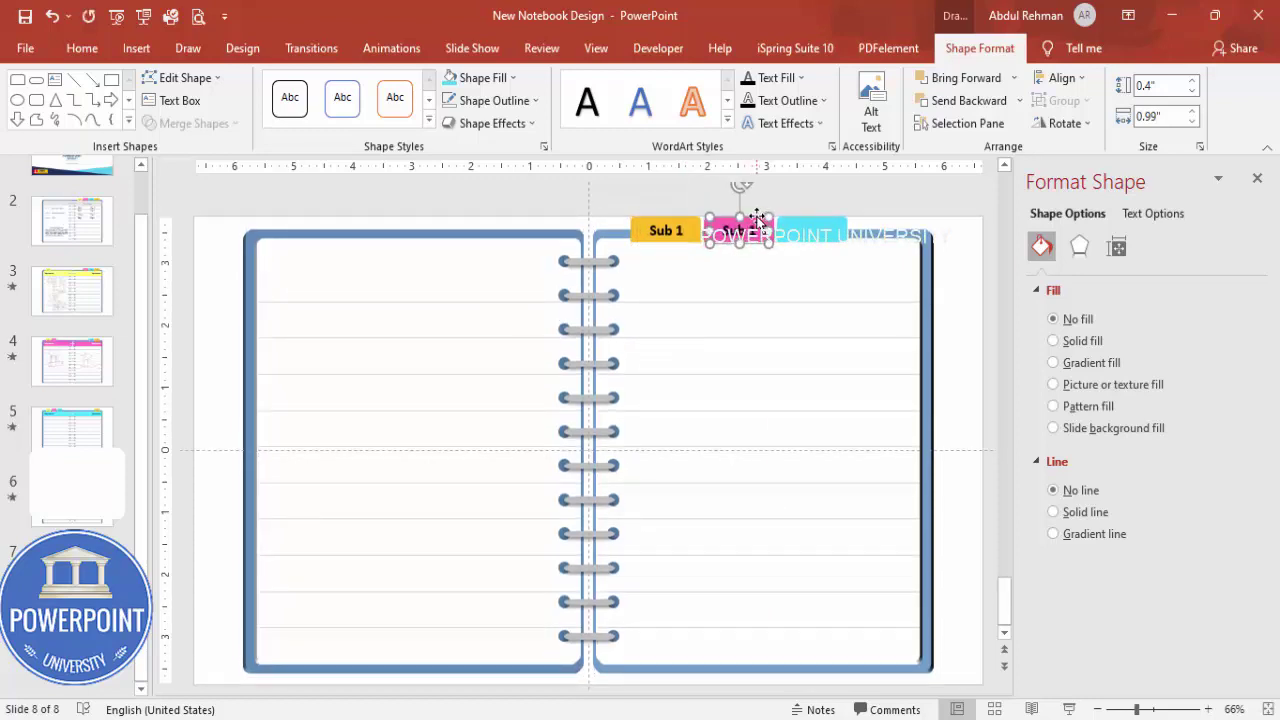
{"action": "left_click_drag", "start_coordinate": [762, 216], "coordinate": [835, 222]}
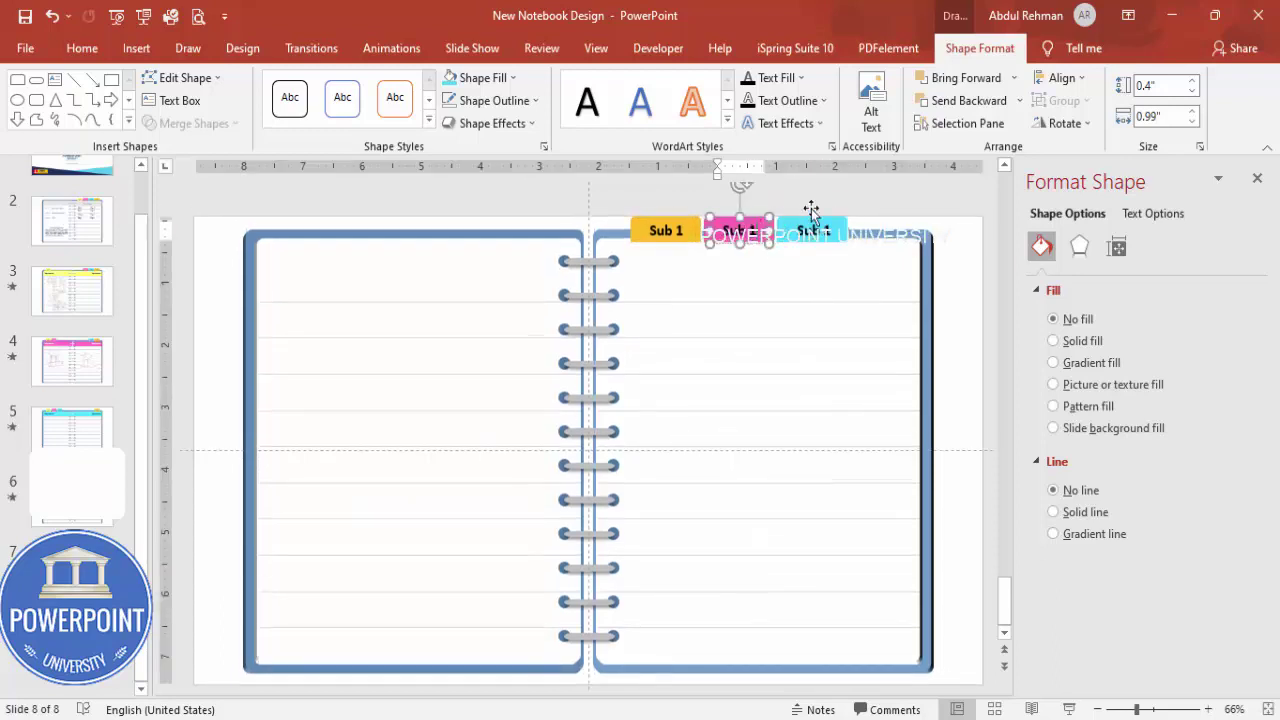
{"action": "key", "text": "ctrl+z"}
{"action": "key", "text": "ctrl+z"}
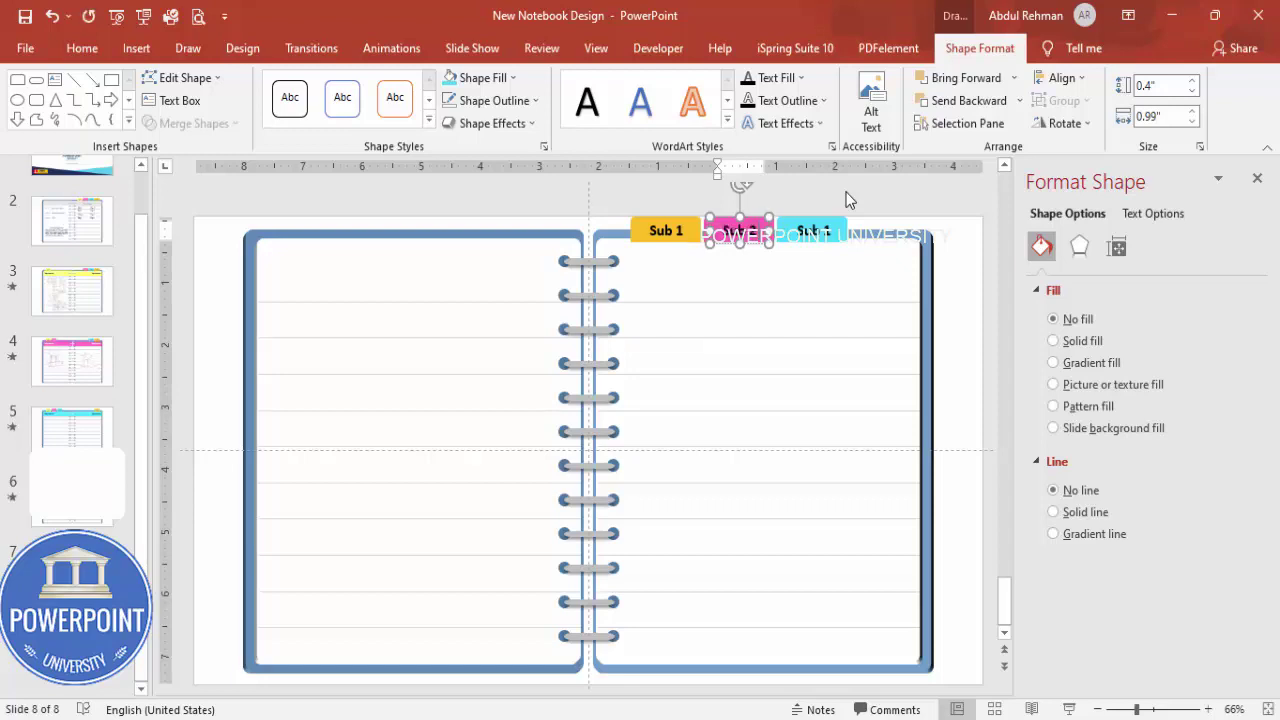
{"action": "left_click", "coordinate": [828, 234]}
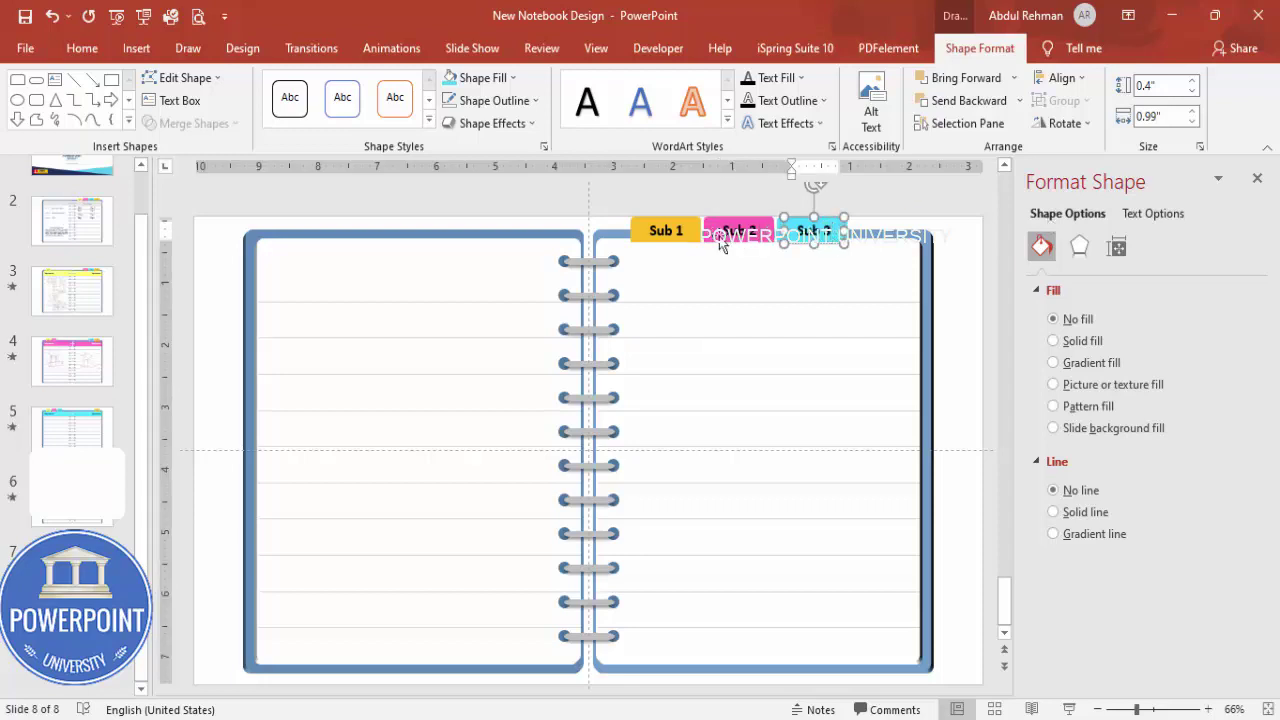
{"action": "left_click", "coordinate": [587, 189]}
Select all three labelled tabs and send them backward behind the notebook border
{"action": "left_click_drag", "start_coordinate": [697, 255], "coordinate": [714, 251]}
{"action": "left_click_drag", "start_coordinate": [689, 184], "coordinate": [789, 251]}
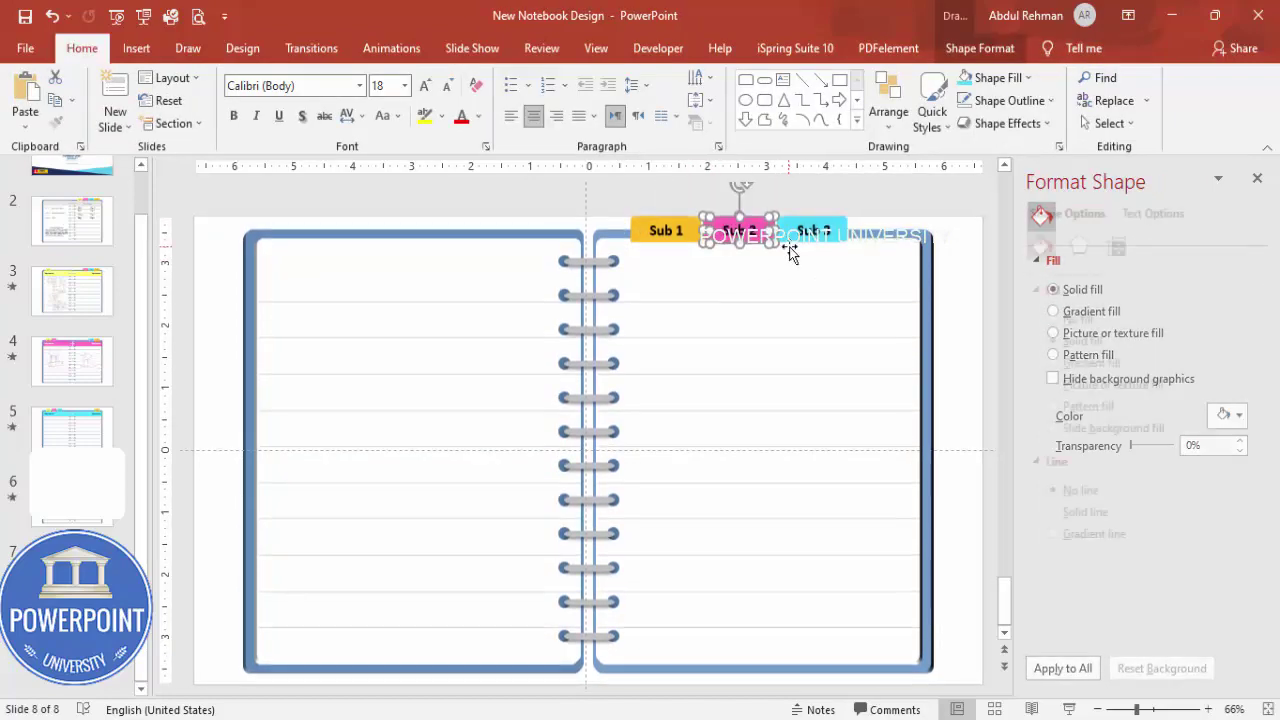
{"action": "left_click", "coordinate": [777, 190]}
{"action": "left_click_drag", "start_coordinate": [777, 190], "coordinate": [888, 264]}
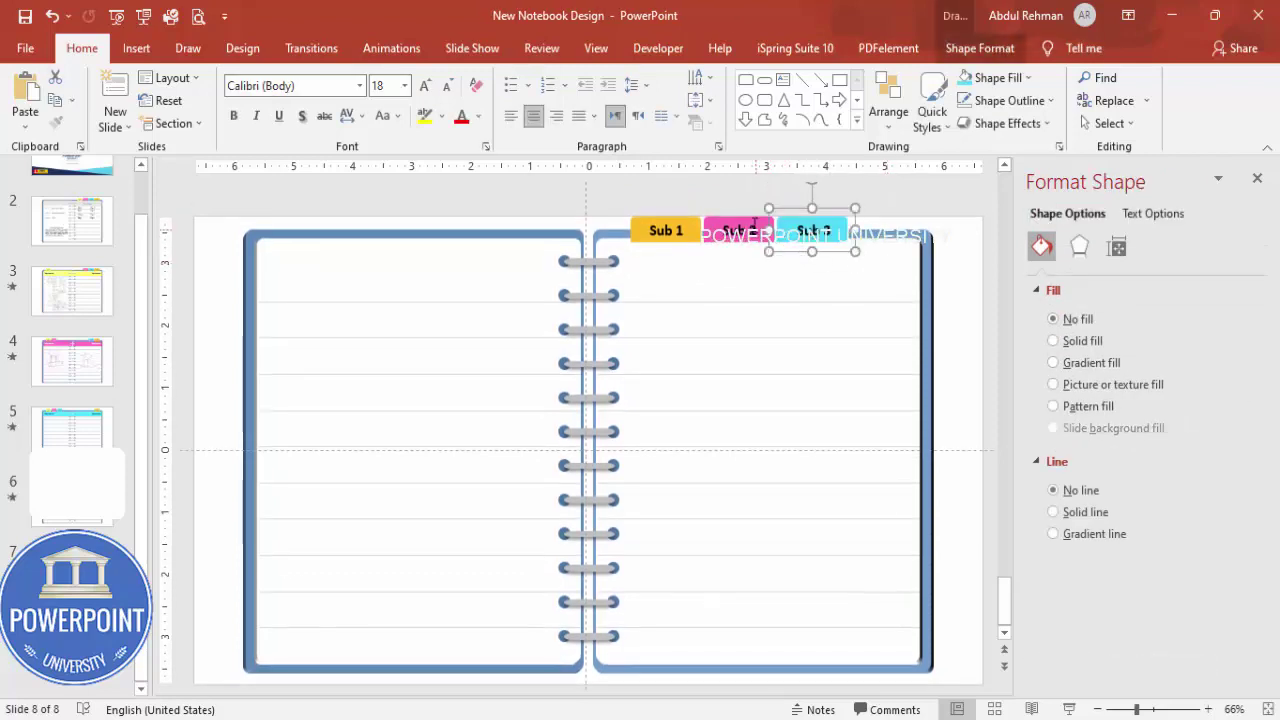
{"action": "left_click", "coordinate": [748, 222], "text": "shift"}
{"action": "left_click", "coordinate": [688, 228], "text": "shift"}
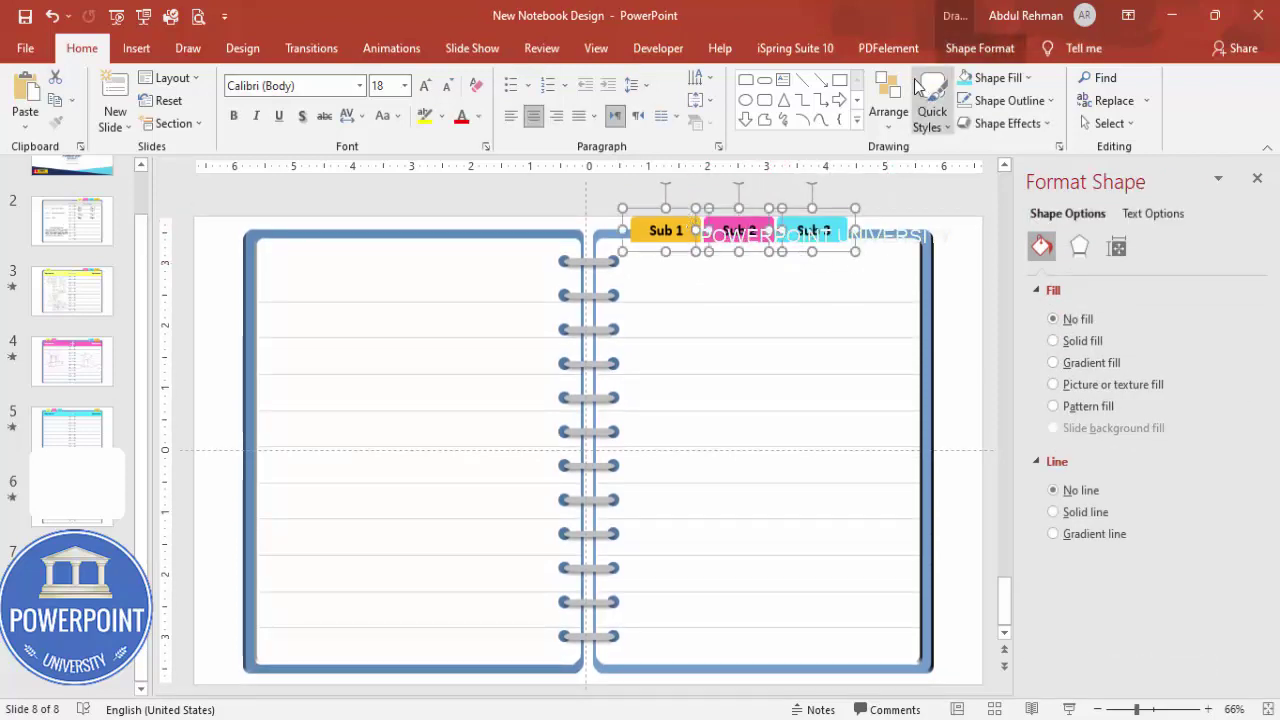
{"action": "left_click", "coordinate": [980, 48]}
{"action": "left_click", "coordinate": [986, 104]}
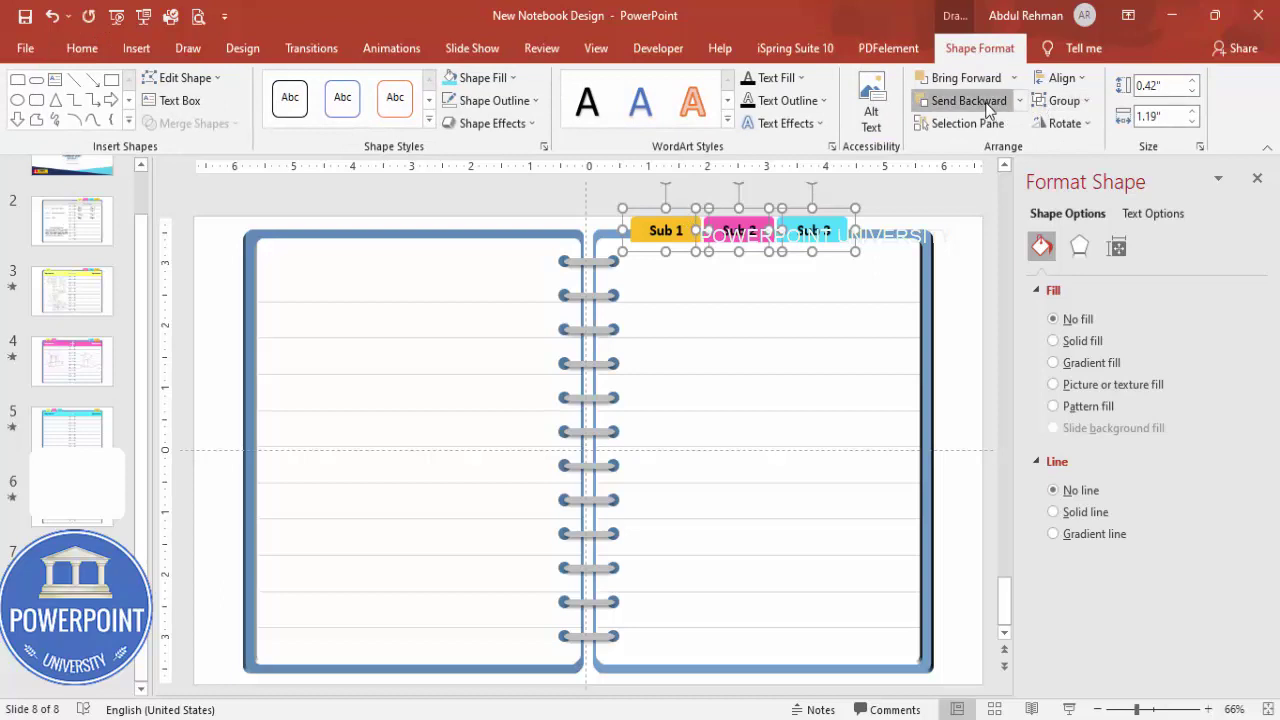
{"action": "left_click", "coordinate": [943, 289]}
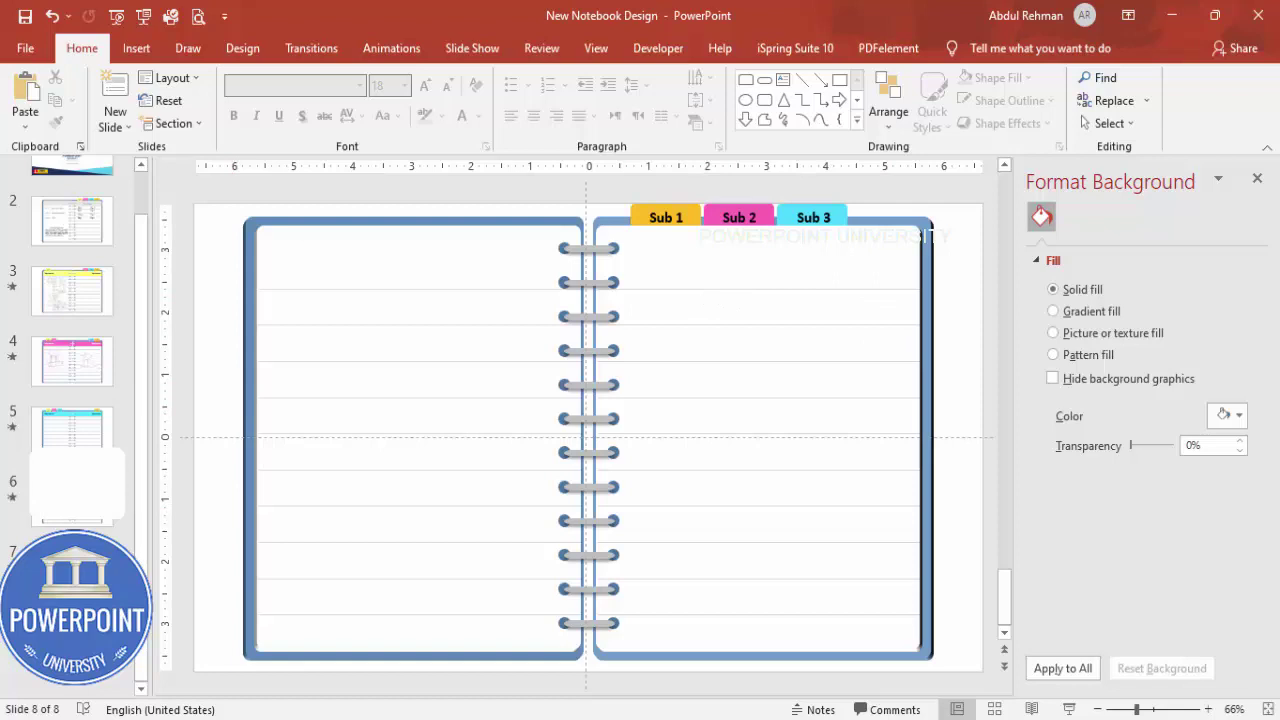
Duplicate the notebook slide from its thumbnail menu
{"action": "right_click", "coordinate": [89, 286]}
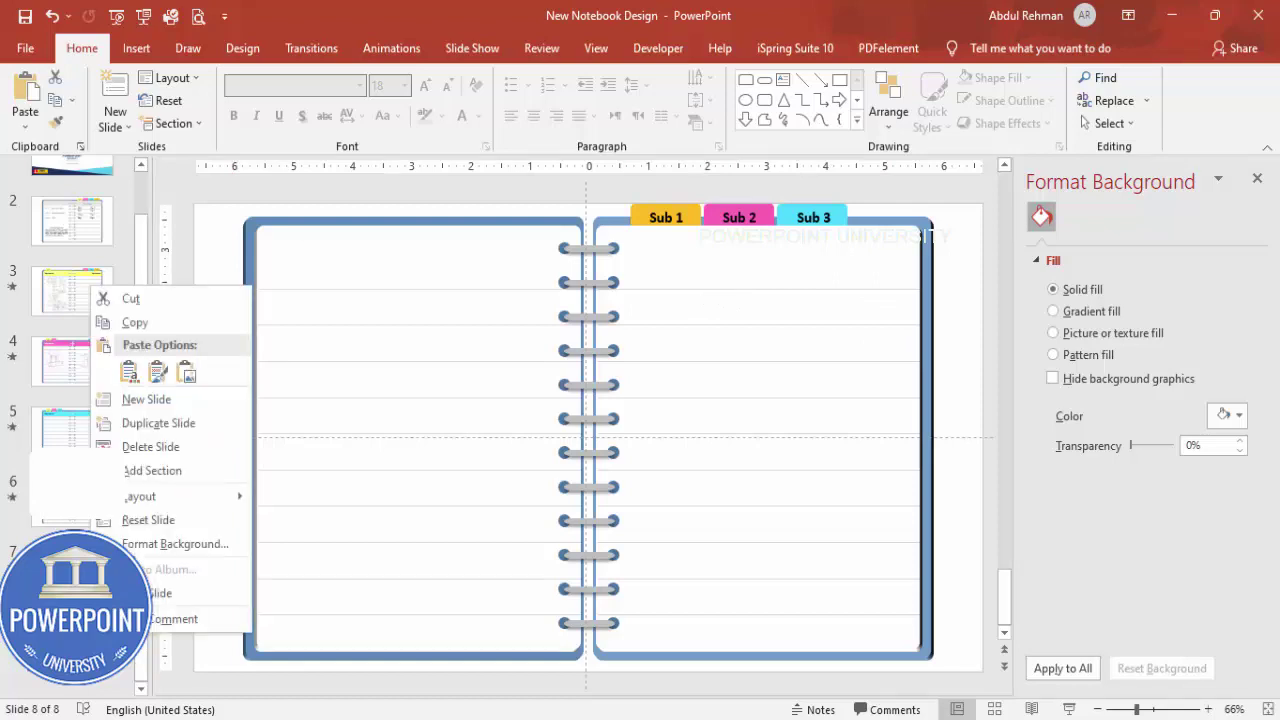
{"action": "right_click", "coordinate": [80, 297]}
{"action": "right_click", "coordinate": [80, 297]}
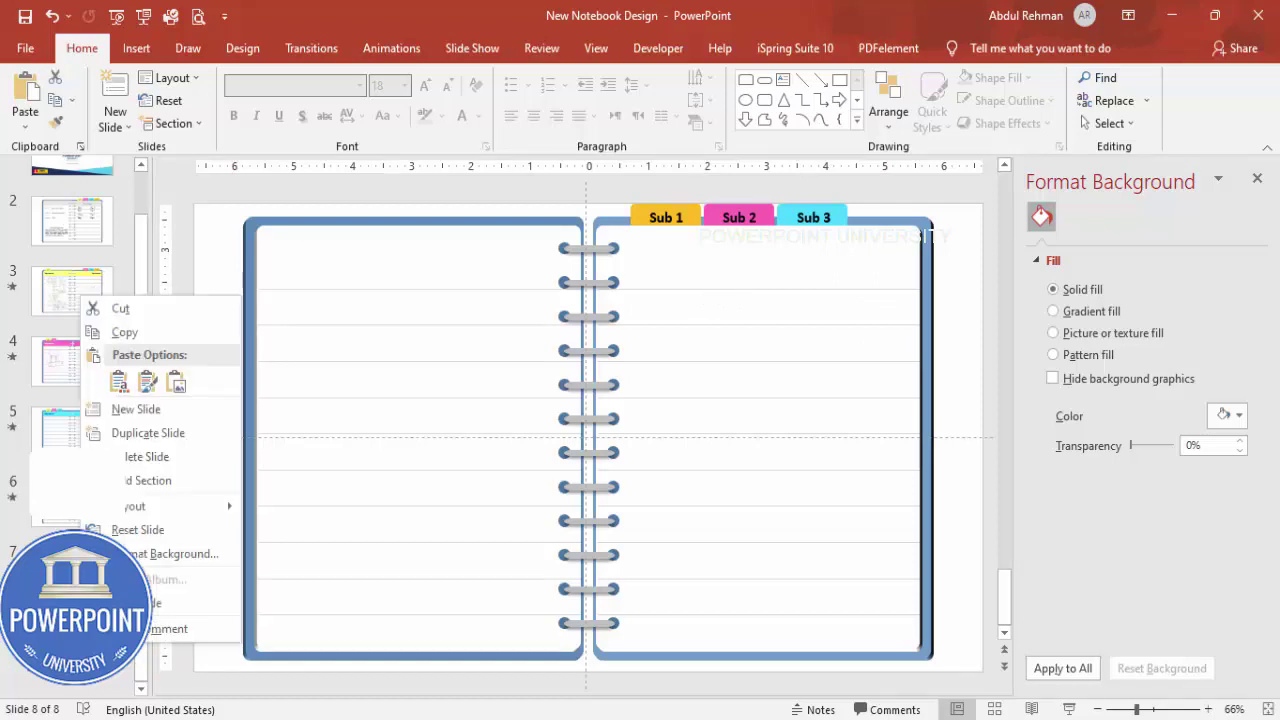
{"action": "left_click", "coordinate": [160, 434]}
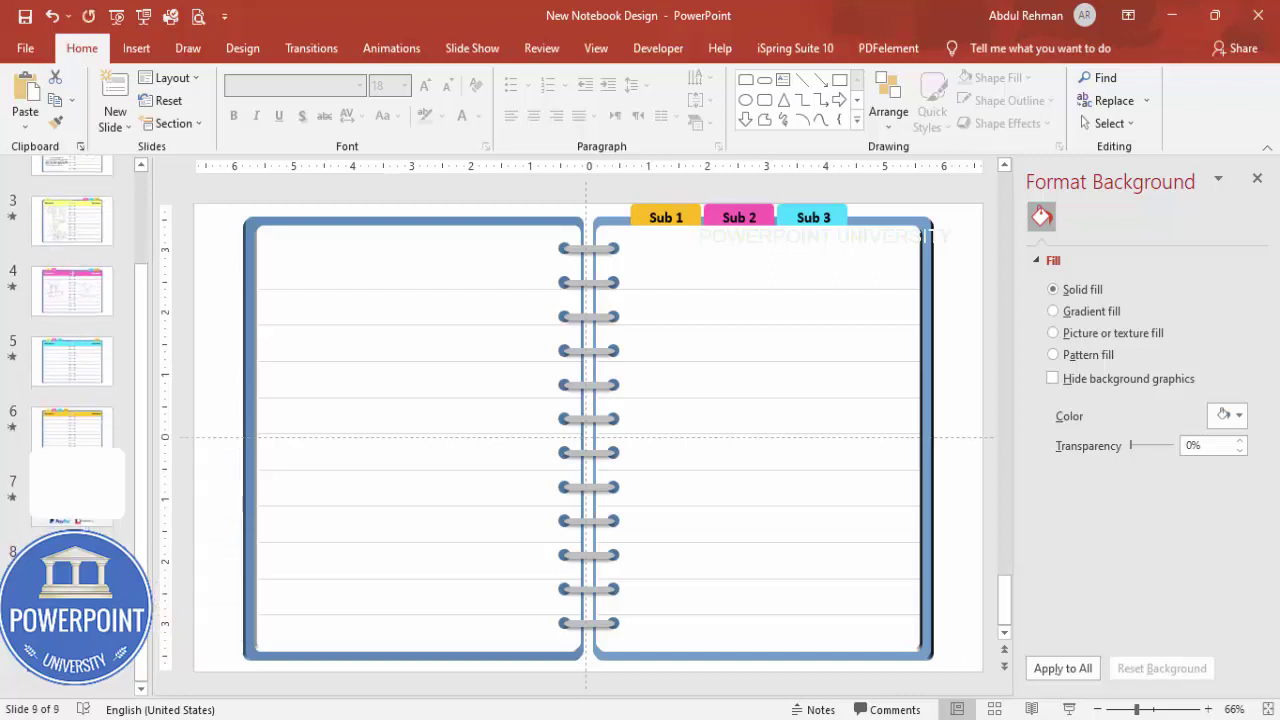
Shift the Sub 1 tab left onto the left page and send it behind the notebook border
{"action": "left_click", "coordinate": [690, 214]}
{"action": "key", "text": "Left"}
{"action": "key", "text": "Left"}
{"action": "key", "text": "Left"}
{"action": "key", "text": "Left"}
{"action": "key", "text": "Left"}
{"action": "key", "text": "Left"}
{"action": "key", "text": "Left"}
{"action": "key", "text": "Left"}
{"action": "key", "text": "Left"}
{"action": "key", "text": "Left"}
{"action": "key", "text": "Left"}
{"action": "key", "text": "Left"}
{"action": "key", "text": "Left"}
{"action": "key", "text": "Left"}
{"action": "key", "text": "Left"}
{"action": "key", "text": "Left"}
{"action": "key", "text": "Left"}
{"action": "key", "text": "Left"}
{"action": "key", "text": "Left"}
{"action": "key", "text": "Left"}
{"action": "key", "text": "Left"}
{"action": "key", "text": "Left"}
{"action": "key", "text": "Left"}
{"action": "key", "text": "Left"}
{"action": "key", "text": "Left"}
{"action": "key", "text": "Left"}
{"action": "key", "text": "Left"}
{"action": "key", "text": "Left"}
{"action": "key", "text": "Left"}
{"action": "key", "text": "Left"}
{"action": "key", "text": "Left"}
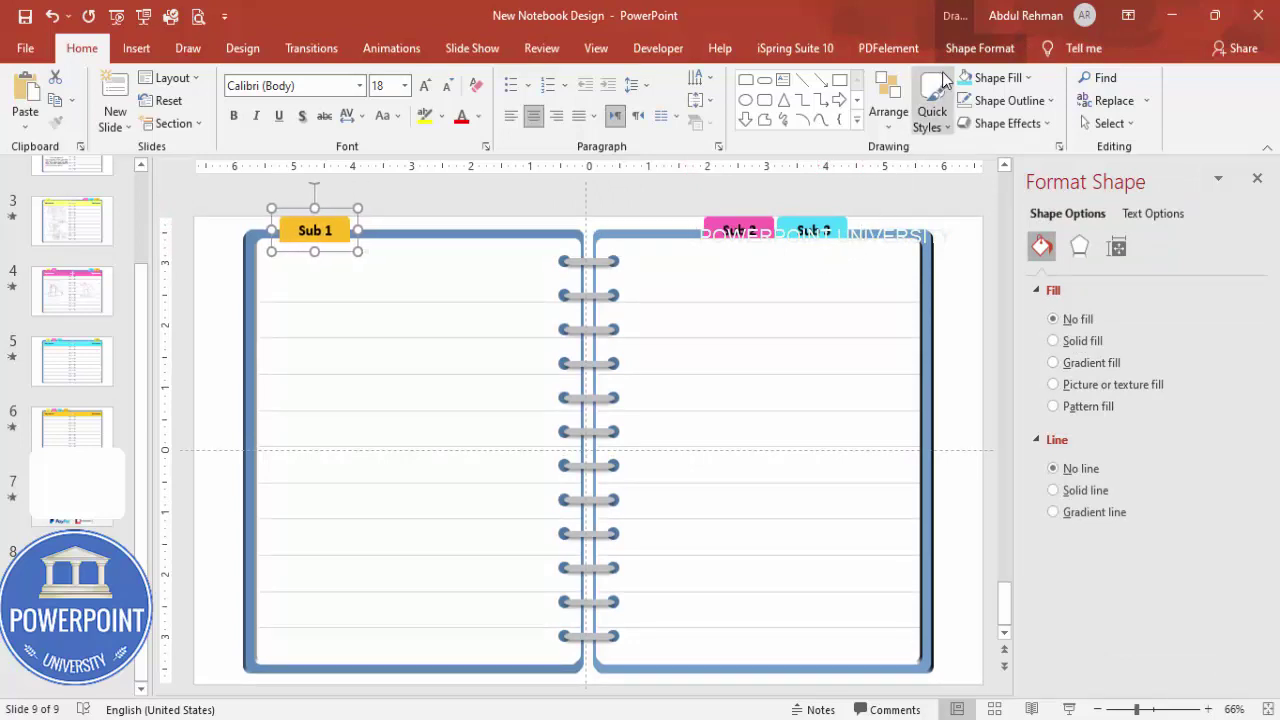
{"action": "left_click", "coordinate": [979, 48]}
{"action": "left_click", "coordinate": [970, 101]}
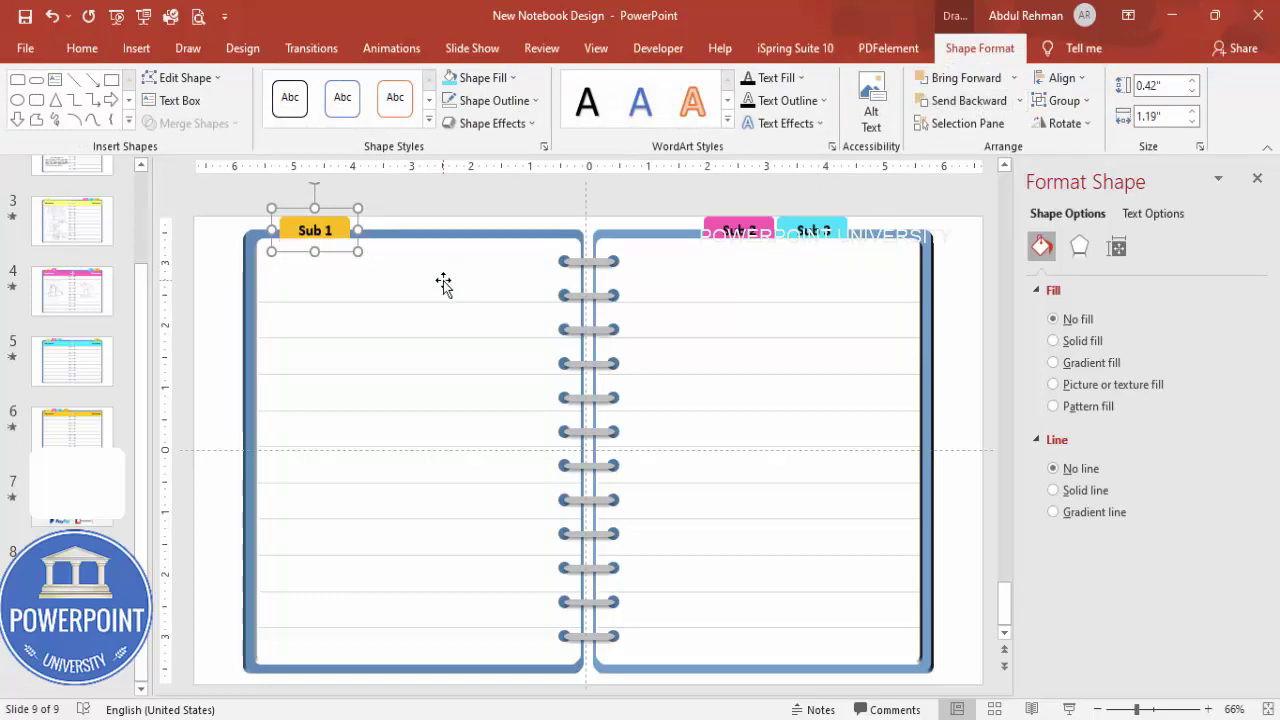
{"action": "key", "text": "Escape"}
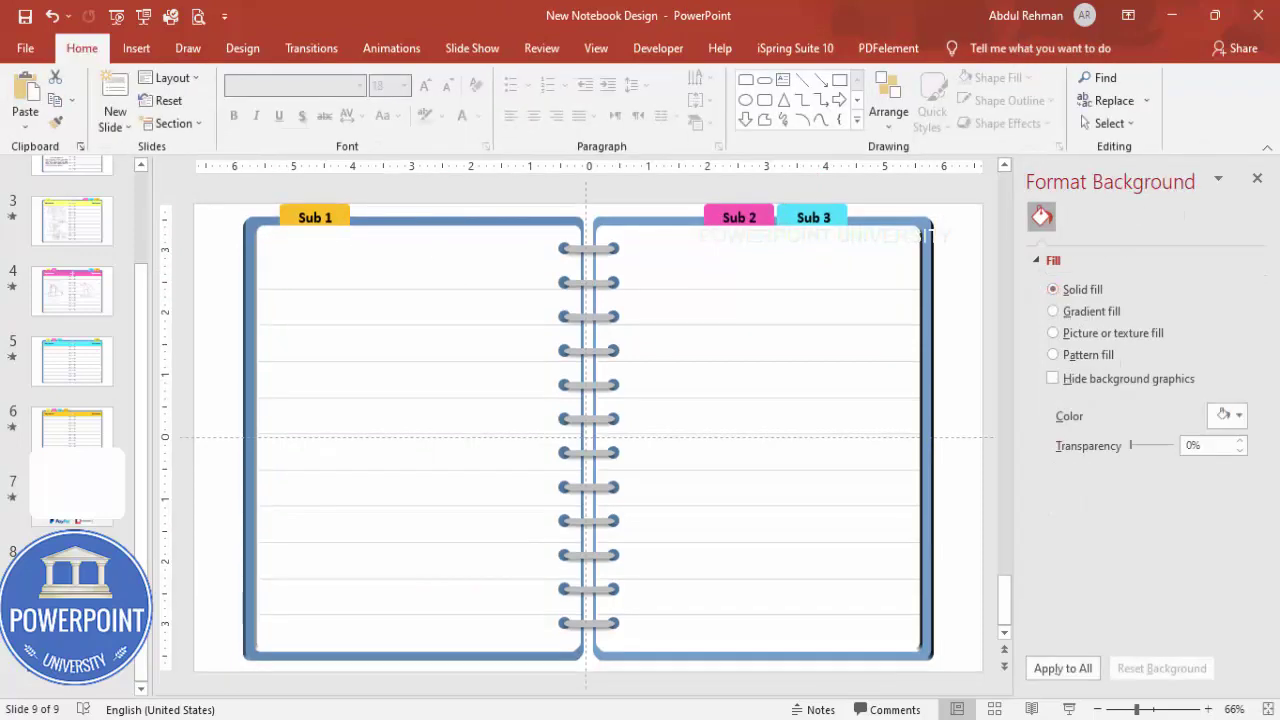
Duplicate the slide and slide the Sub 2 tab left until it touches Sub 1
{"action": "key", "text": "ctrl+d"}
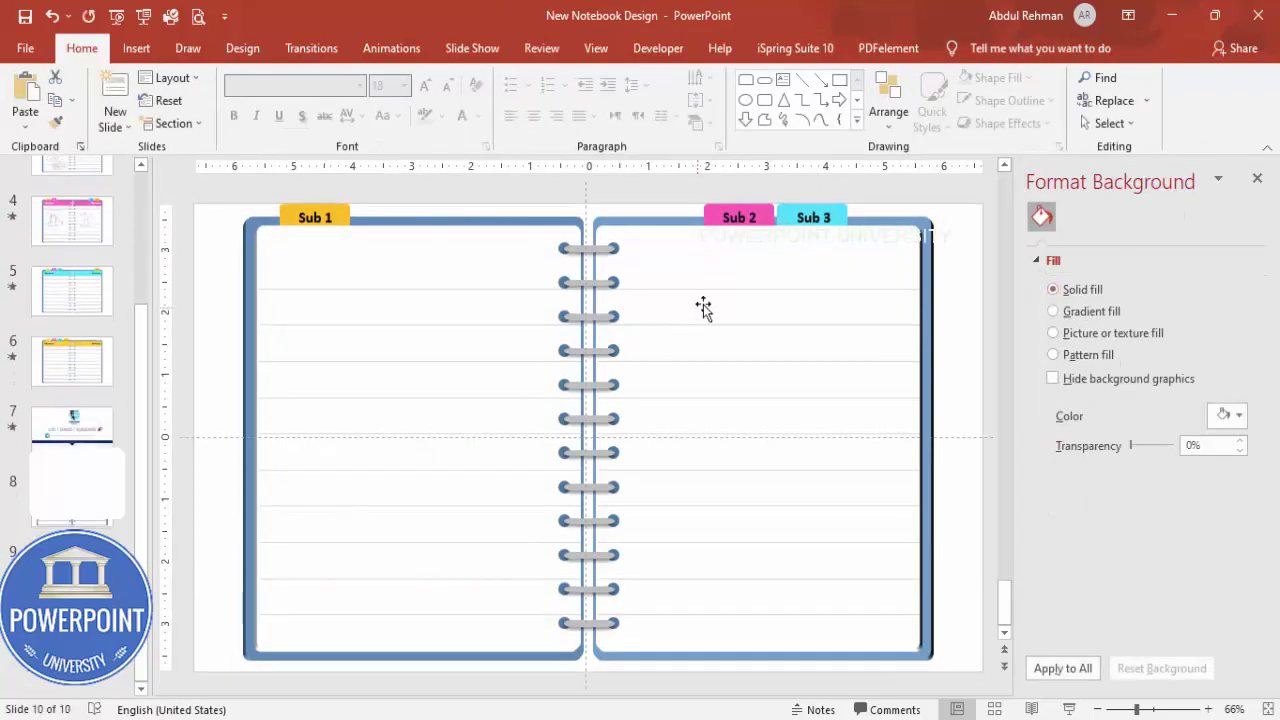
{"action": "left_click", "coordinate": [767, 204]}
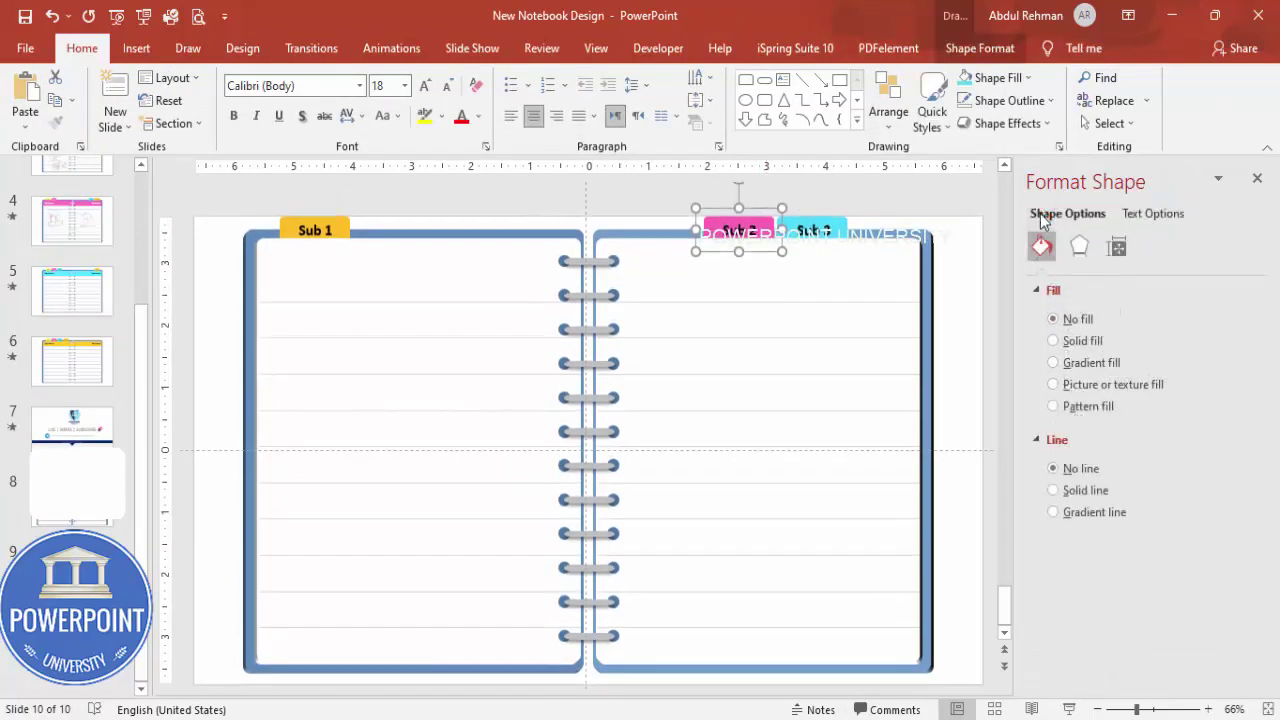
{"action": "key", "text": "Left"}
{"action": "key", "text": "Left"}
{"action": "key", "text": "Left"}
{"action": "key", "text": "Left"}
{"action": "key", "text": "Left"}
{"action": "key", "text": "Left"}
{"action": "key", "text": "Left"}
{"action": "key", "text": "Left"}
{"action": "key", "text": "Left"}
{"action": "key", "text": "Left"}
{"action": "key", "text": "Left"}
{"action": "key", "text": "Left"}
{"action": "key", "text": "Left"}
{"action": "key", "text": "Left"}
{"action": "key", "text": "Left"}
{"action": "key", "text": "Left"}
{"action": "key", "text": "Left"}
{"action": "key", "text": "Left"}
{"action": "key", "text": "Left"}
{"action": "key", "text": "Left"}
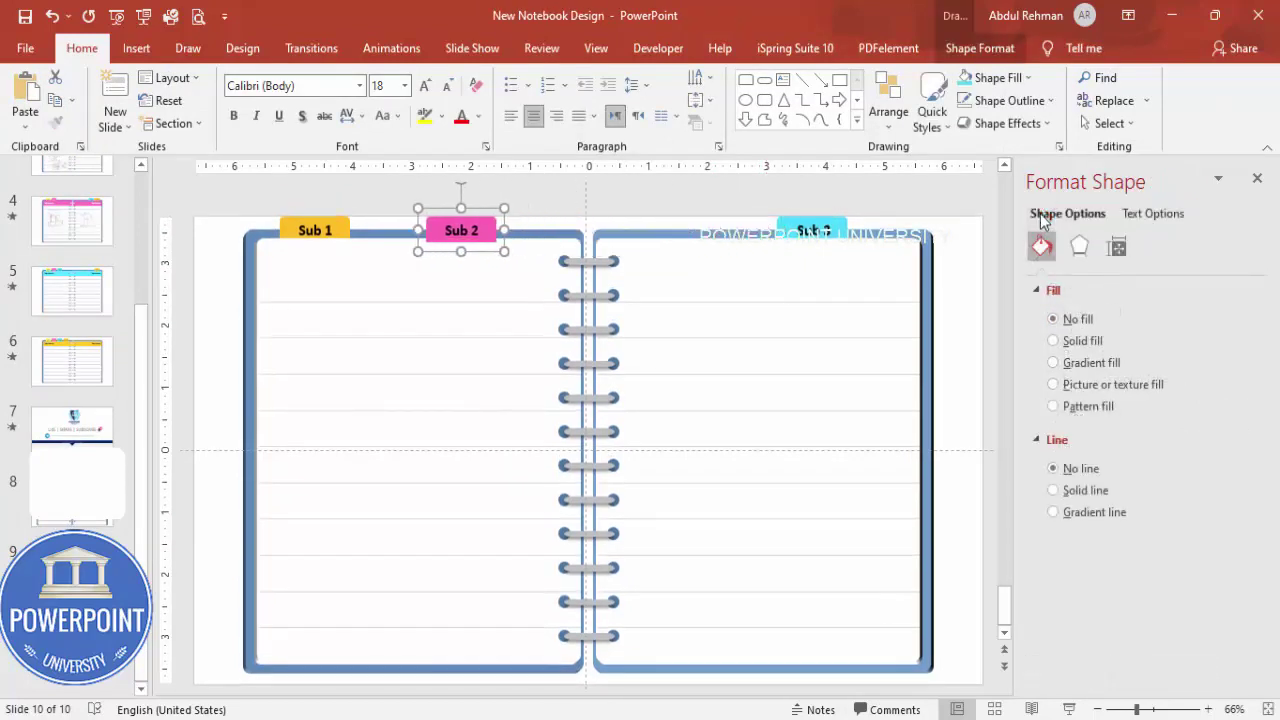
{"action": "key", "text": "Left"}
{"action": "key", "text": "Left"}
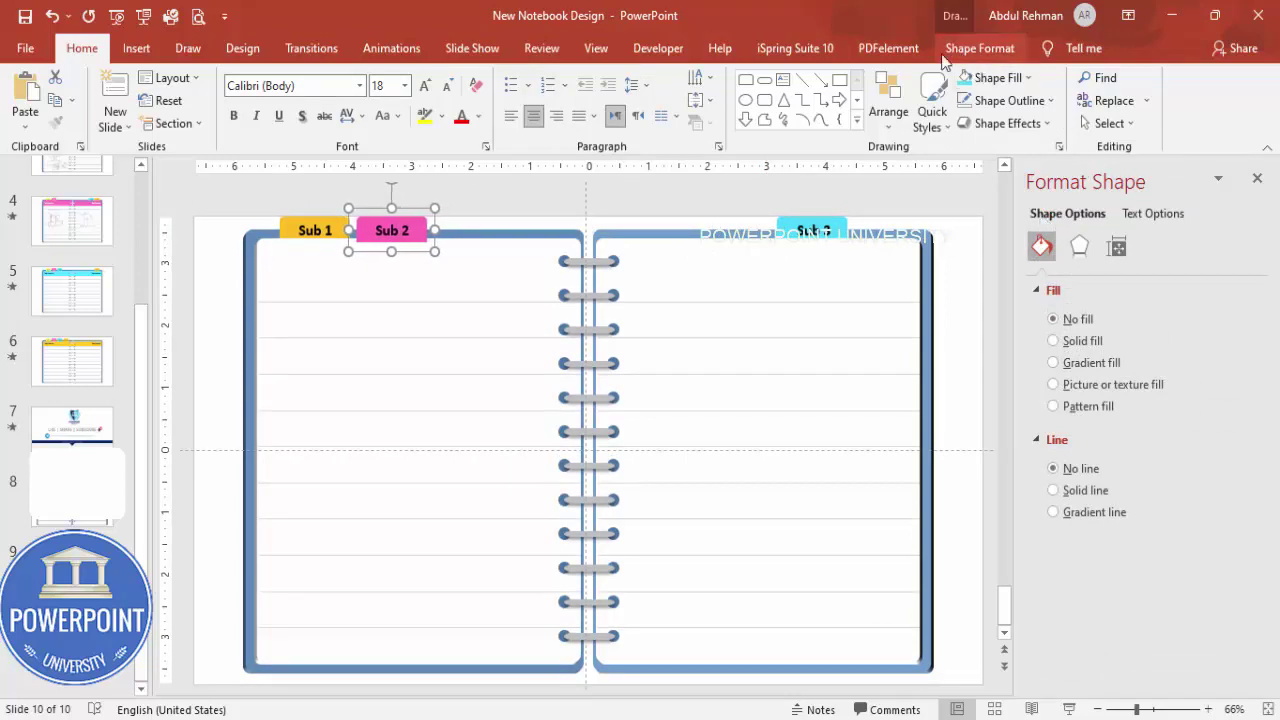
{"action": "left_click", "coordinate": [977, 50]}
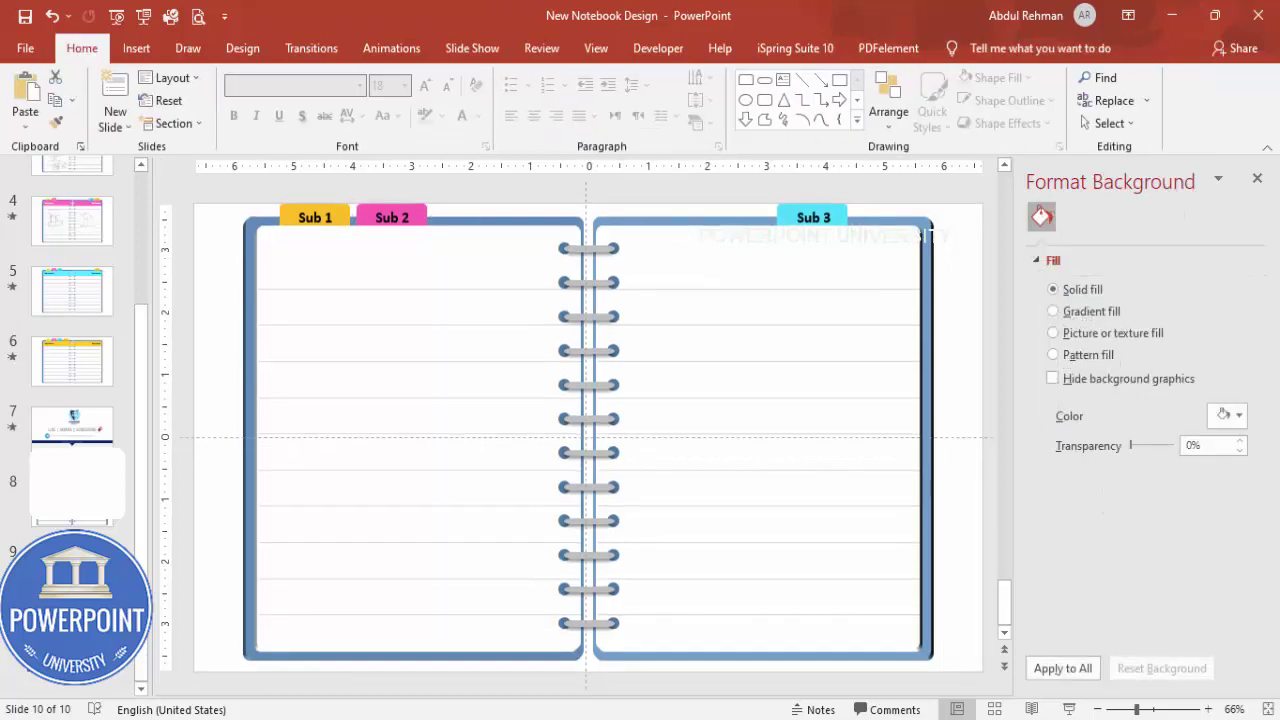
Move the Sub 3 tab against Sub 2 on the left page, send it backward, and return to slide 9
{"action": "left_click", "coordinate": [837, 201]}
{"action": "key", "text": "Left"}
{"action": "key", "text": "Left"}
{"action": "key", "text": "Left"}
{"action": "key", "text": "Left"}
{"action": "key", "text": "Left"}
{"action": "key", "text": "Left"}
{"action": "key", "text": "Left"}
{"action": "key", "text": "Left"}
{"action": "key", "text": "Left"}
{"action": "key", "text": "Left"}
{"action": "key", "text": "Left"}
{"action": "key", "text": "Left"}
{"action": "key", "text": "Left"}
{"action": "key", "text": "Left"}
{"action": "key", "text": "Left"}
{"action": "key", "text": "Left"}
{"action": "key", "text": "Left"}
{"action": "key", "text": "Left"}
{"action": "key", "text": "Left"}
{"action": "key", "text": "Left"}
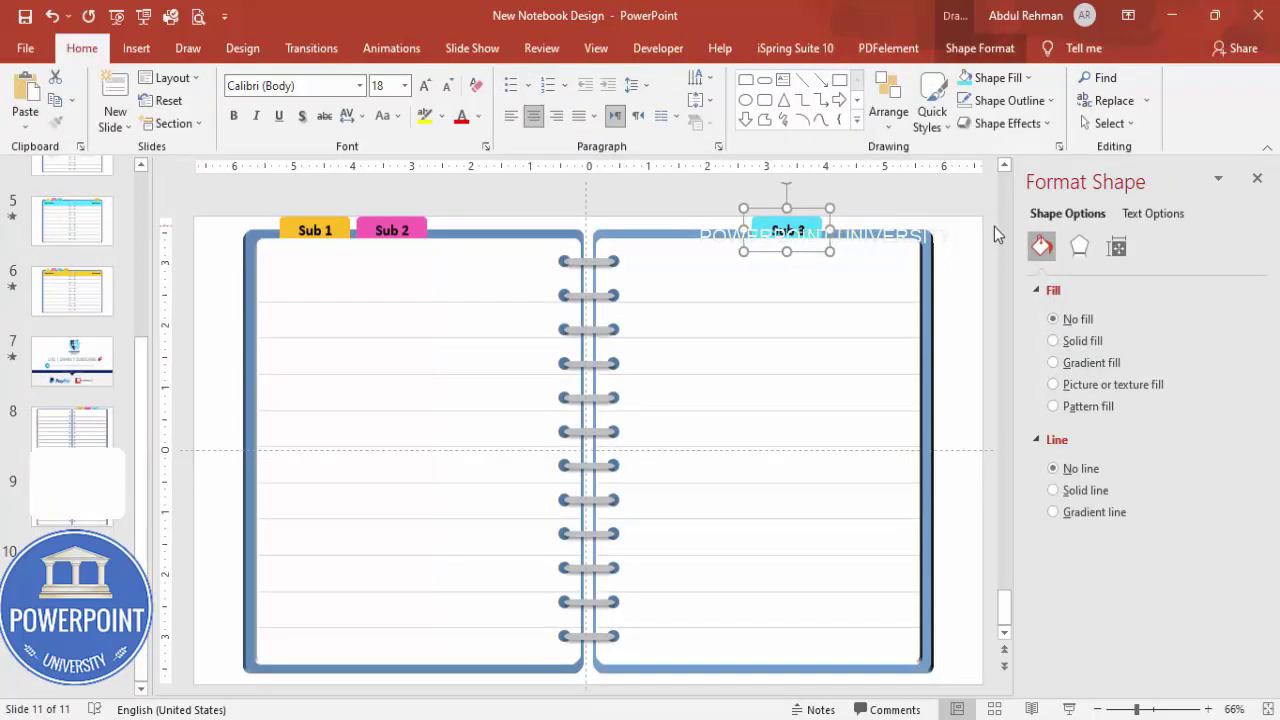
{"action": "key", "text": "Left"}
{"action": "key", "text": "Left"}
{"action": "key", "text": "Left"}
{"action": "key", "text": "Left"}
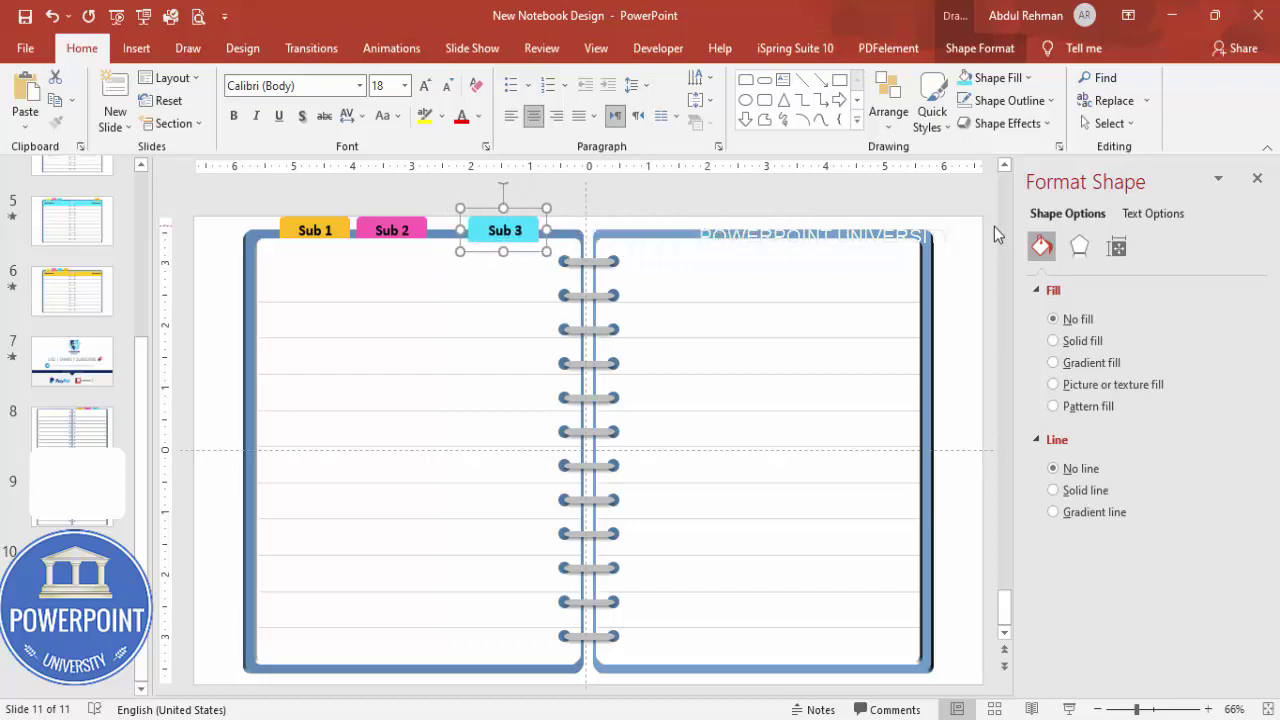
{"action": "key", "text": "Left"}
{"action": "key", "text": "Left"}
{"action": "key", "text": "Left"}
{"action": "key", "text": "Left"}
{"action": "key", "text": "Left"}
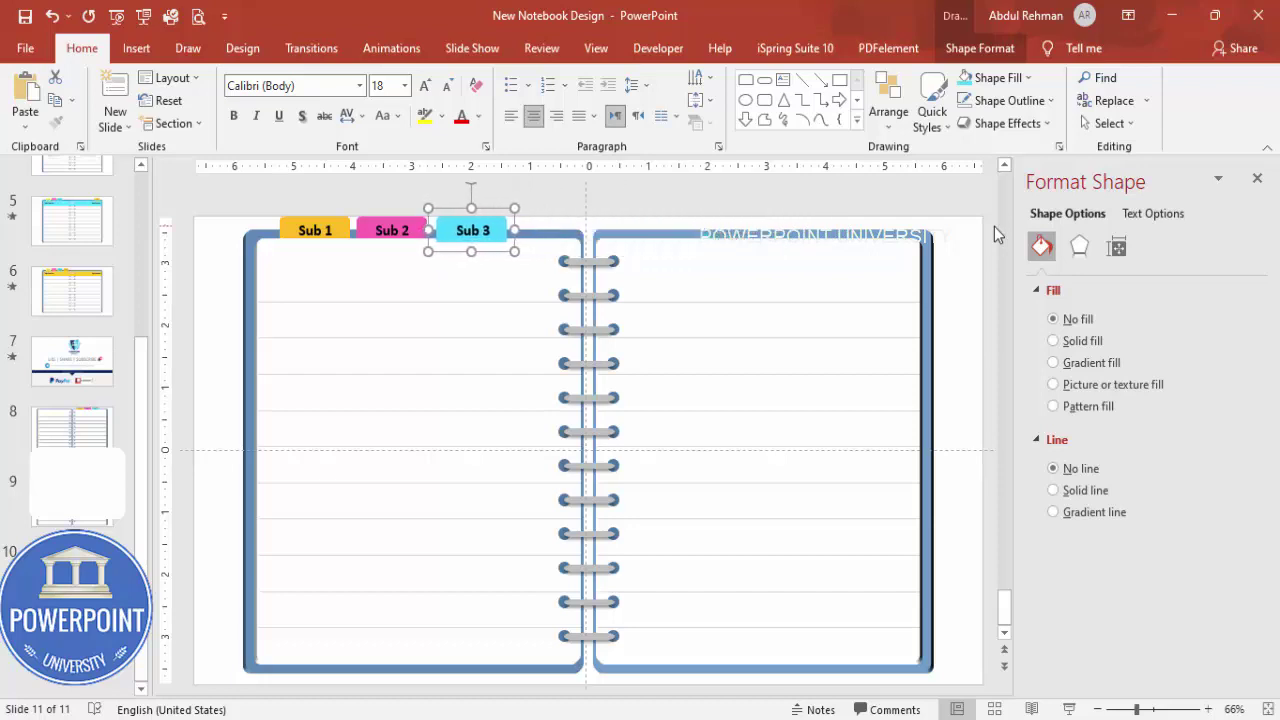
{"action": "left_click", "coordinate": [990, 50]}
{"action": "left_click", "coordinate": [972, 99]}
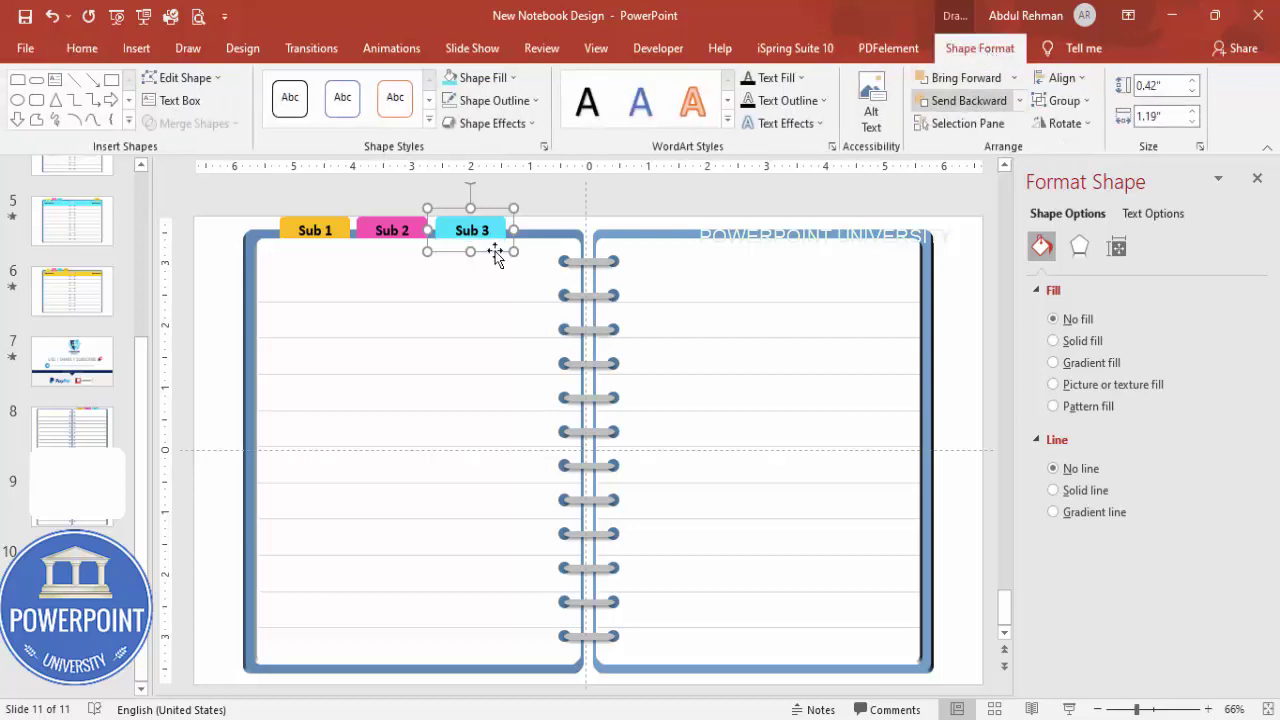
{"action": "left_click", "coordinate": [72, 488]}
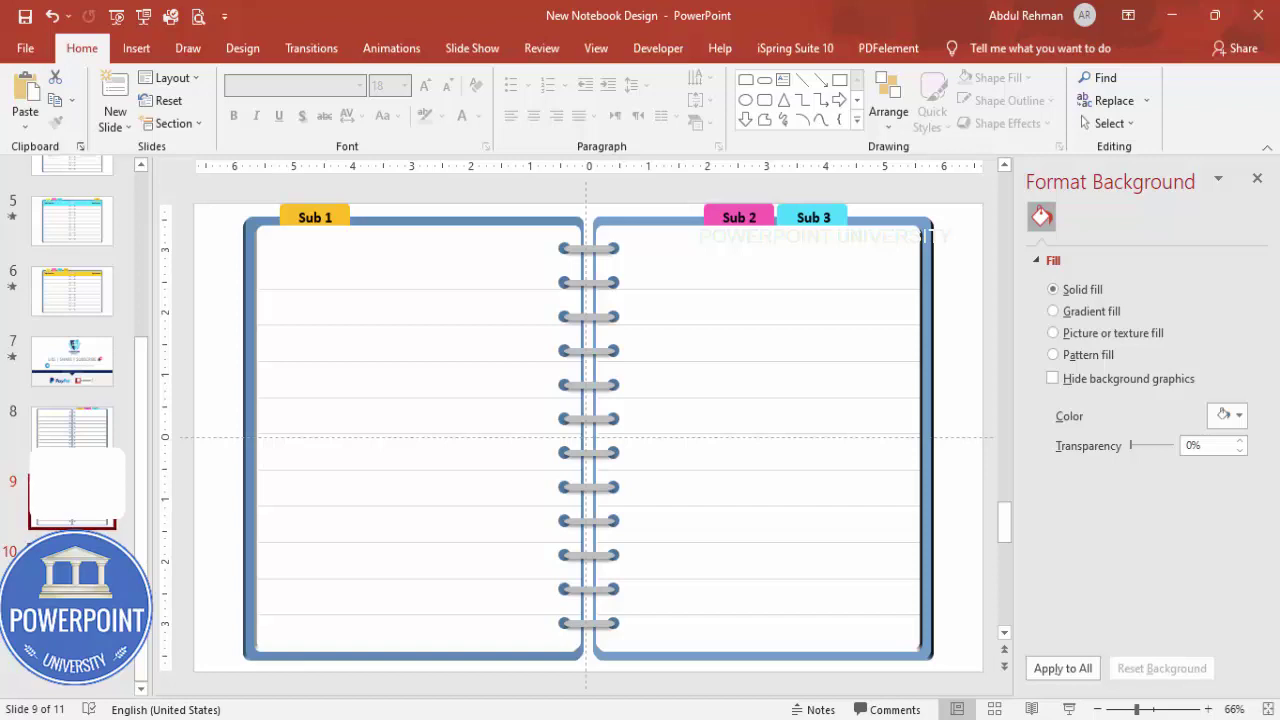
{"action": "left_click", "coordinate": [72, 428]}
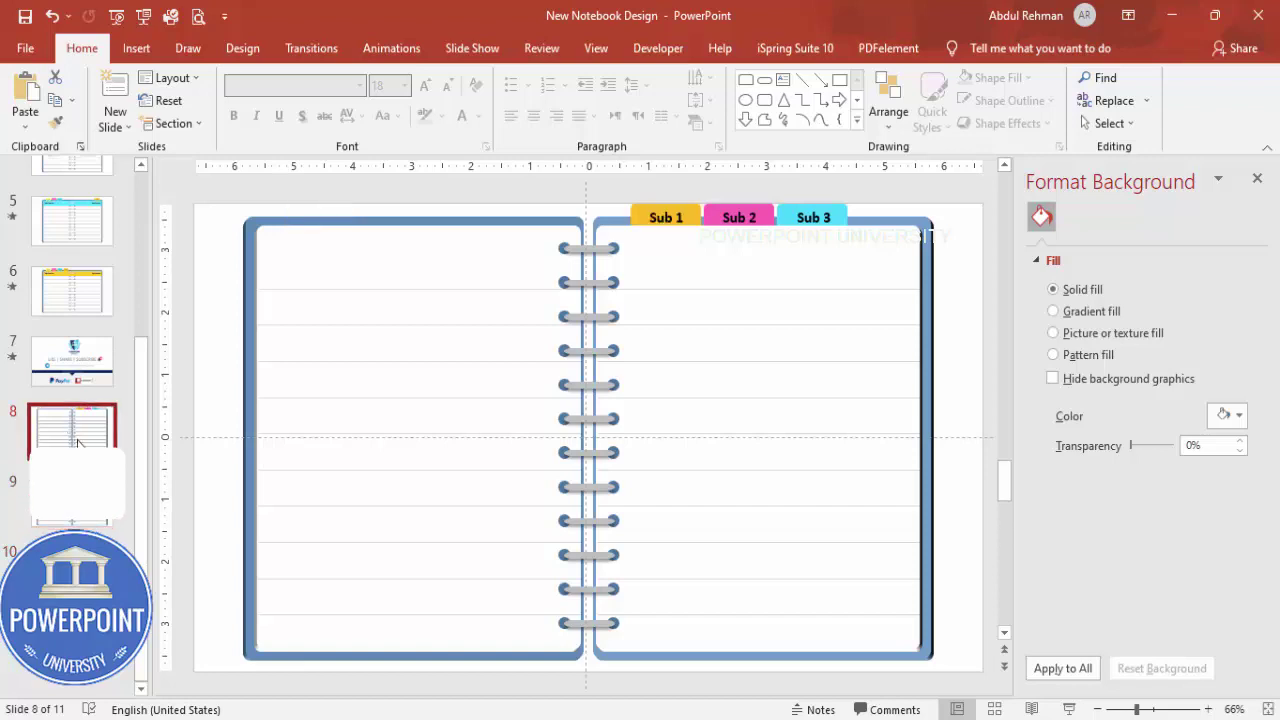
{"action": "left_click", "coordinate": [72, 488]}
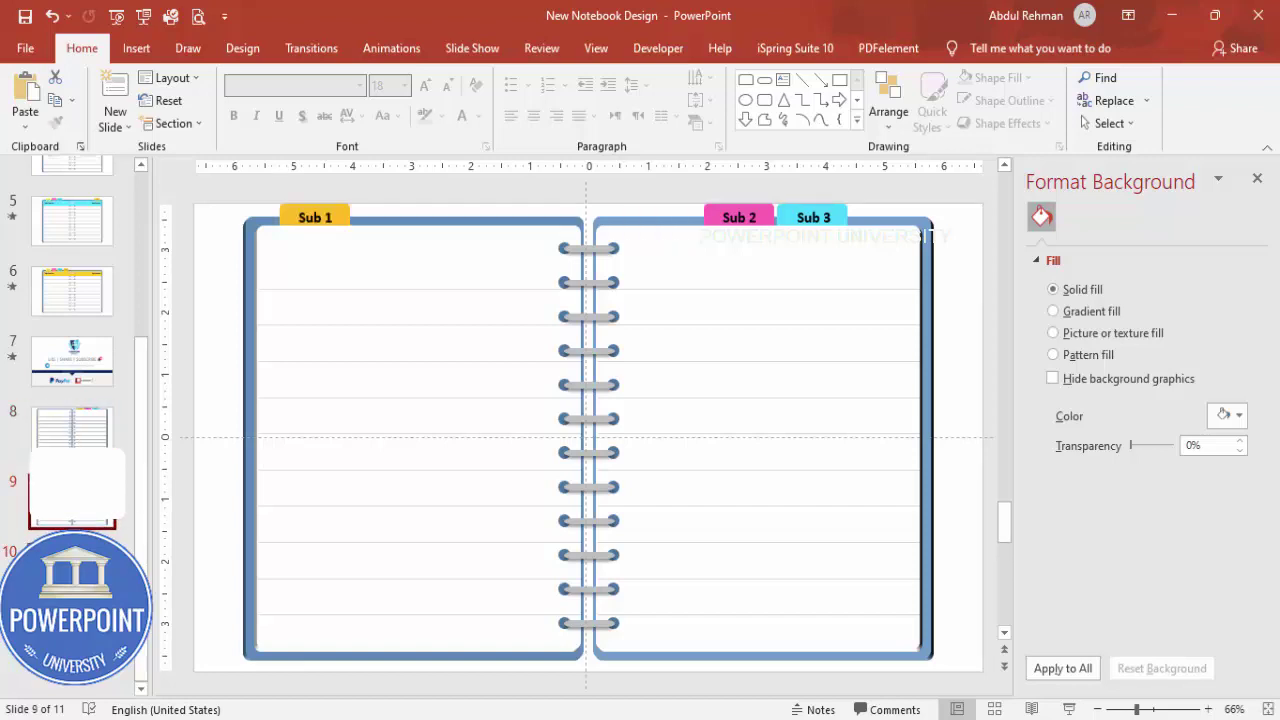
{"action": "left_click", "coordinate": [309, 48]}
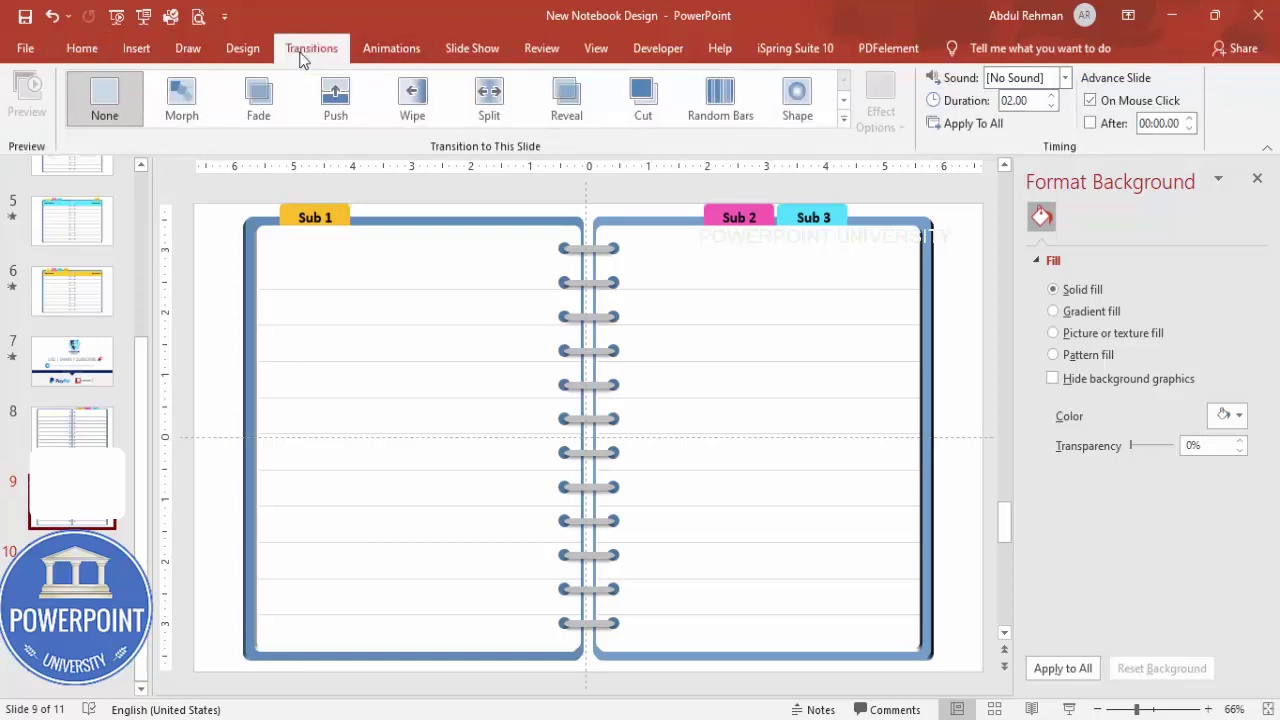
{"action": "left_click", "coordinate": [844, 120]}
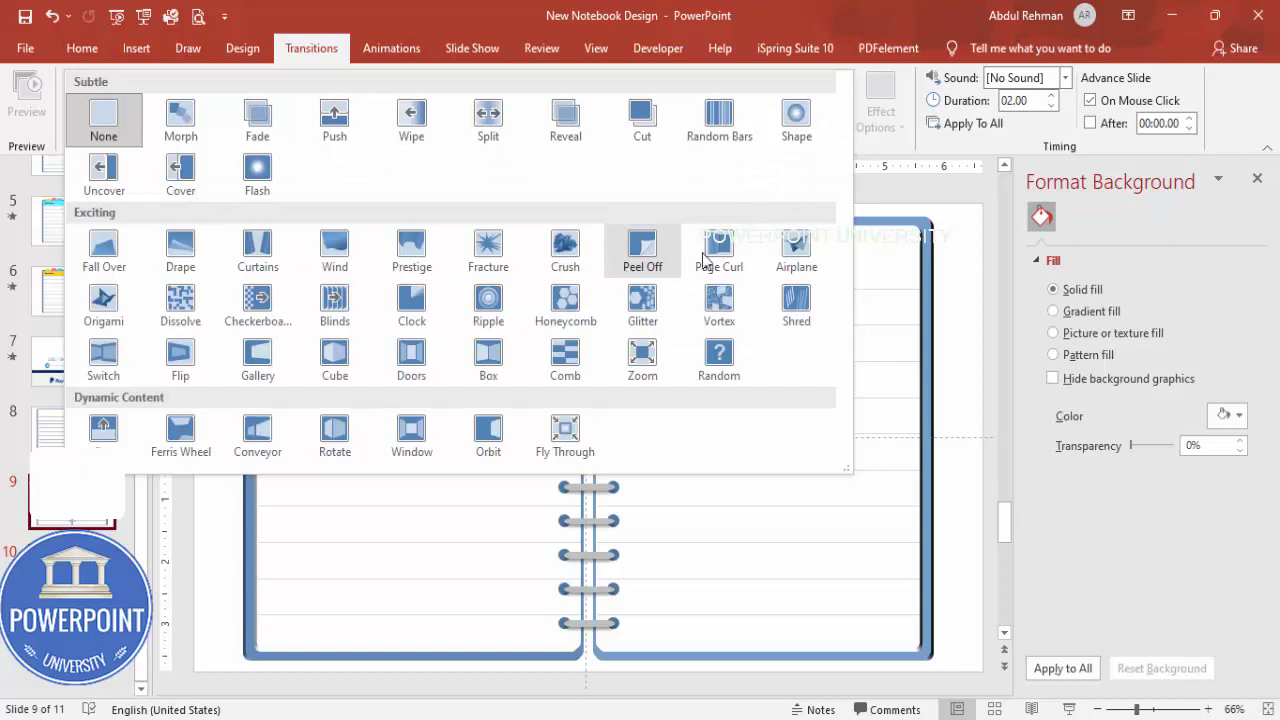
{"action": "left_click", "coordinate": [735, 253]}
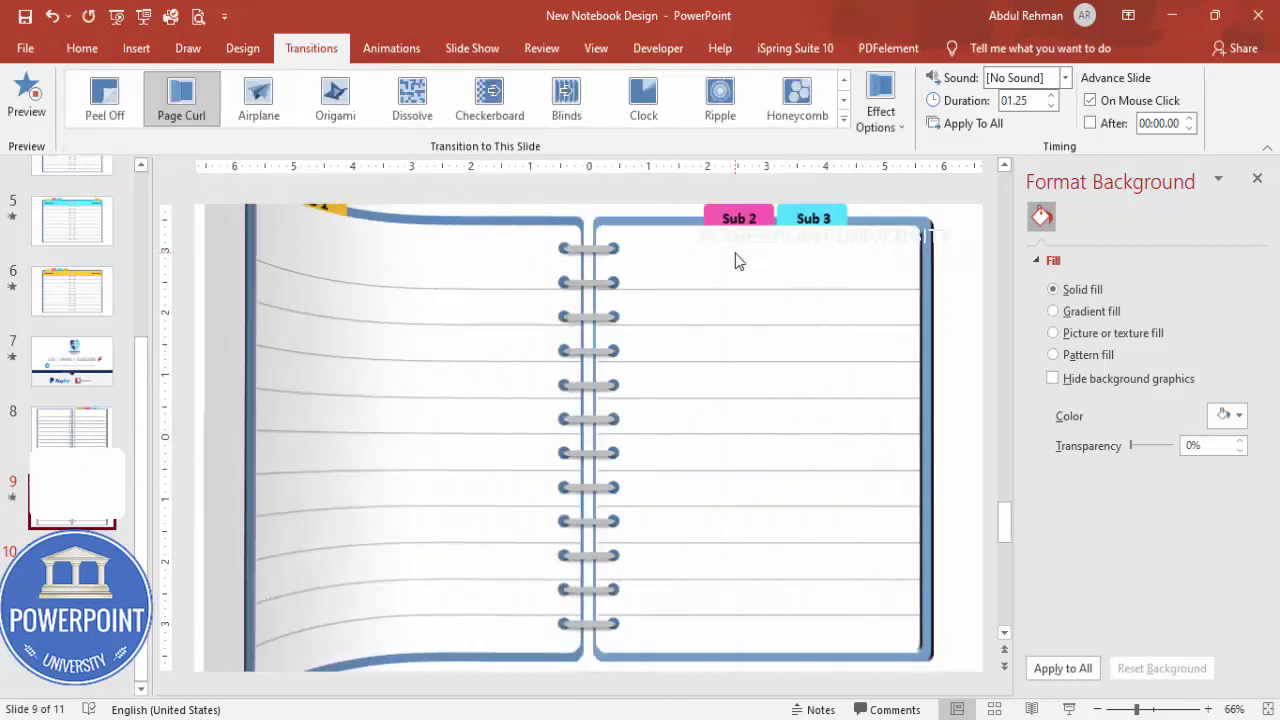
{"action": "left_click", "coordinate": [90, 437]}
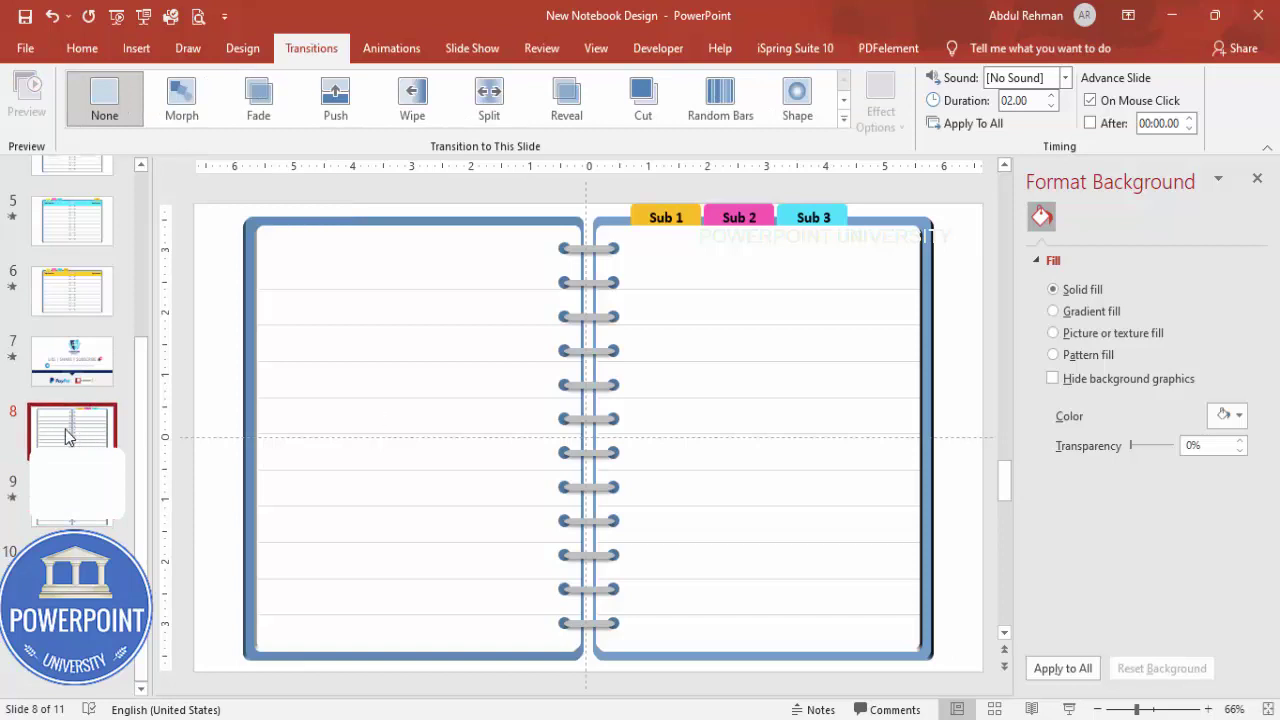
{"action": "left_click", "coordinate": [1069, 708]}
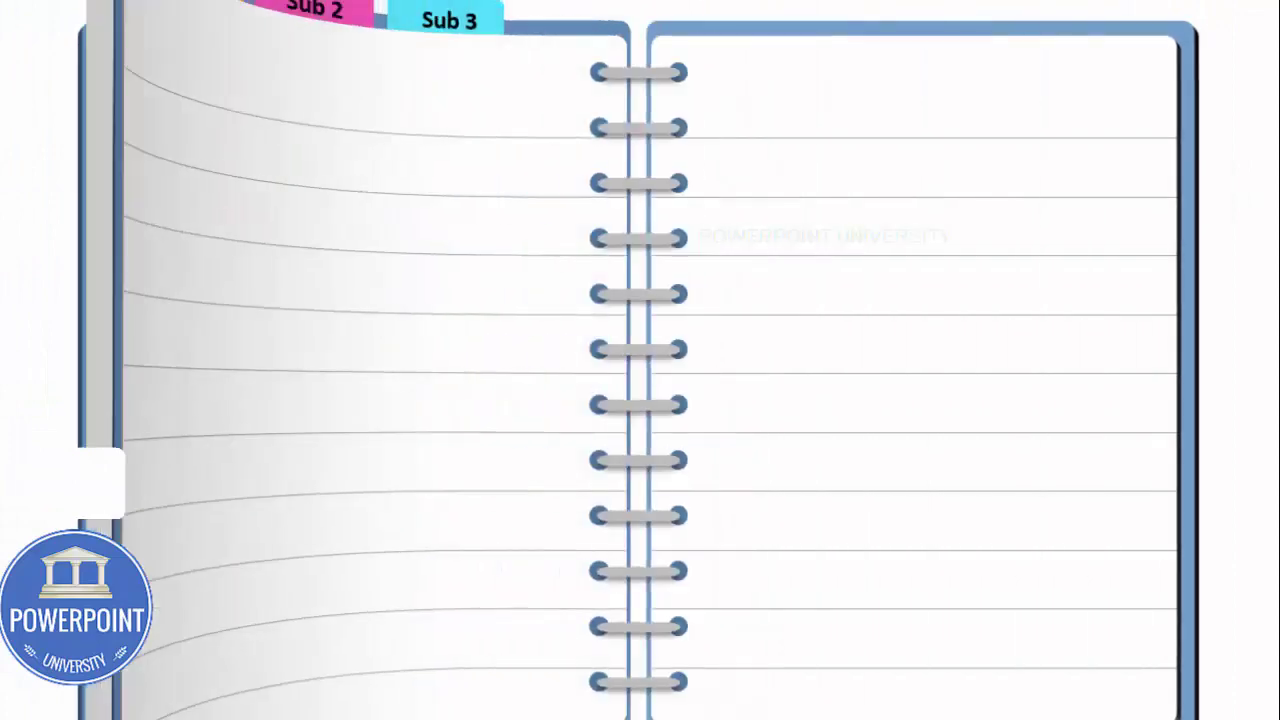
{"action": "key", "text": "Escape"}
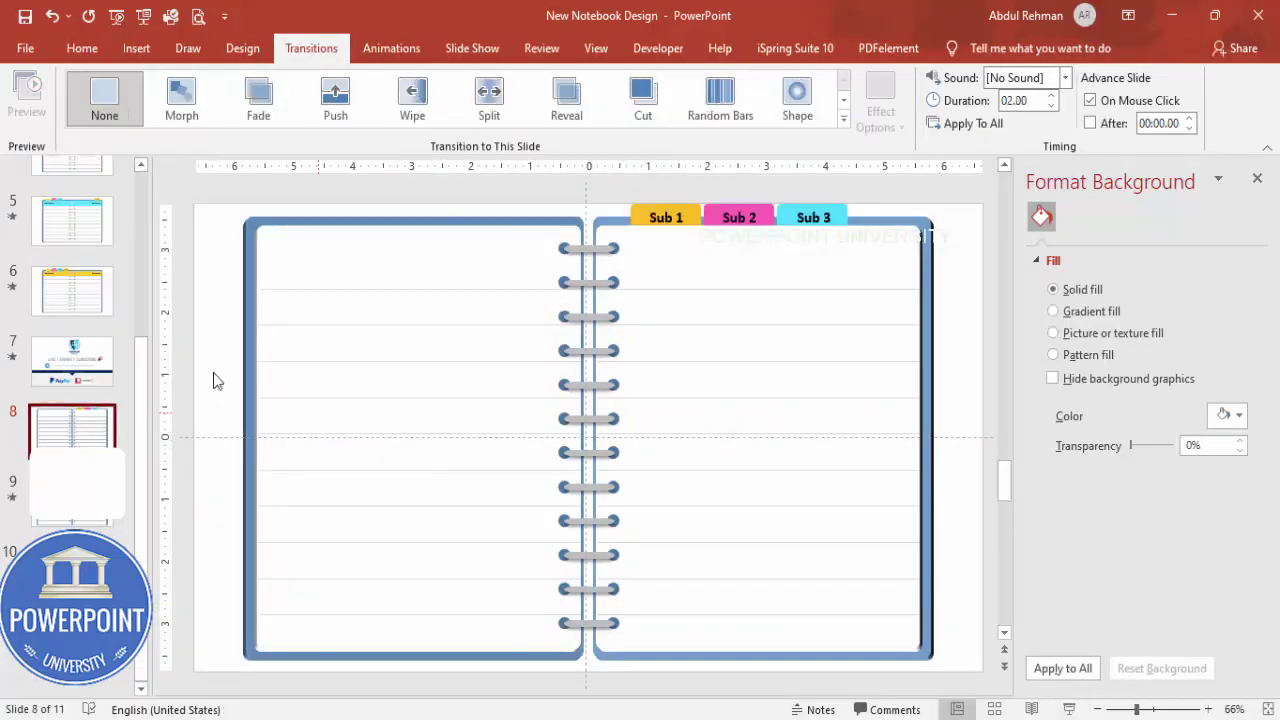
{"action": "scroll", "coordinate": [271, 386], "scroll_direction": "down", "scroll_amount": 2}
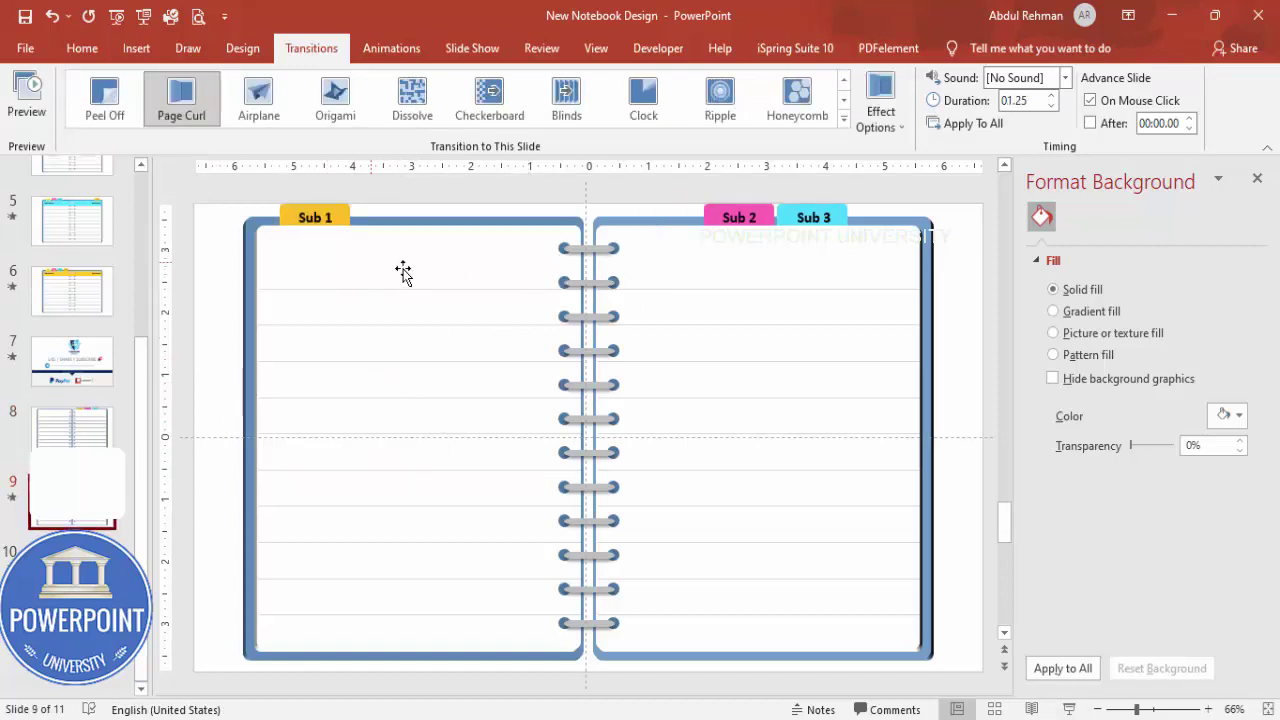
Duplicate the left notebook page shape, keeping the copy without 3-D rotation
{"action": "left_click", "coordinate": [438, 256]}
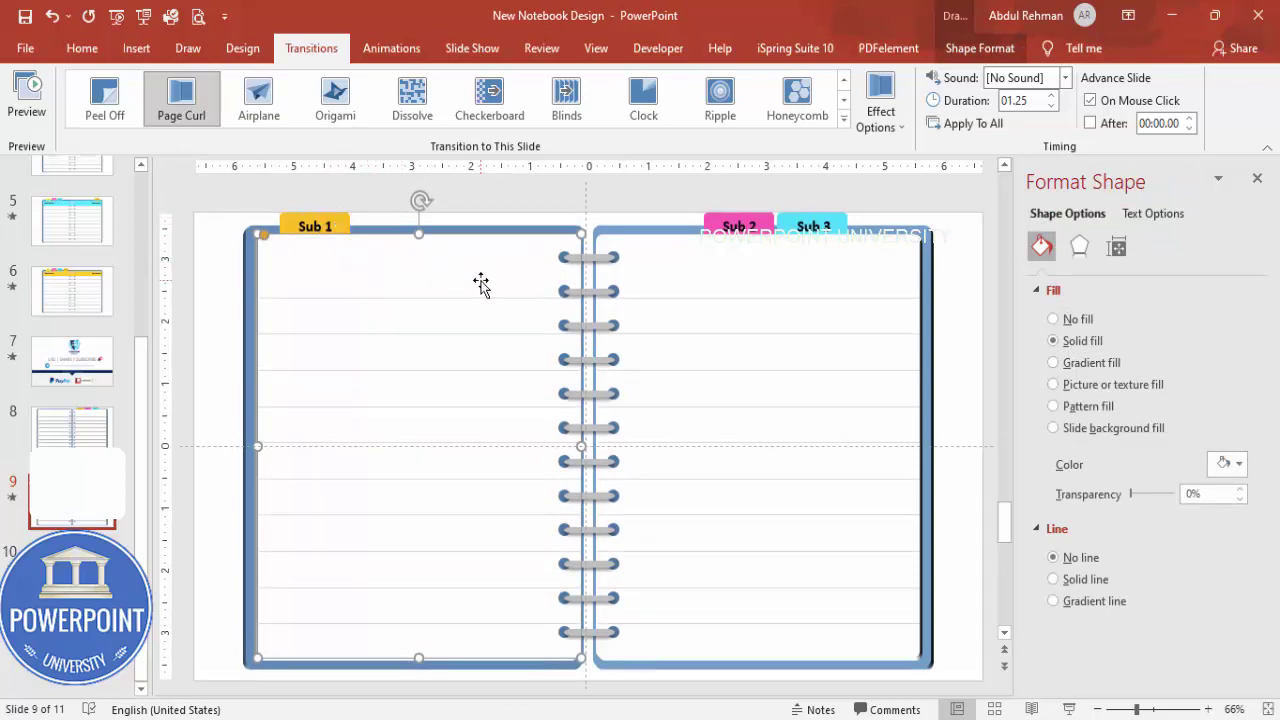
{"action": "left_click_drag", "start_coordinate": [500, 280], "coordinate": [717, 289]}
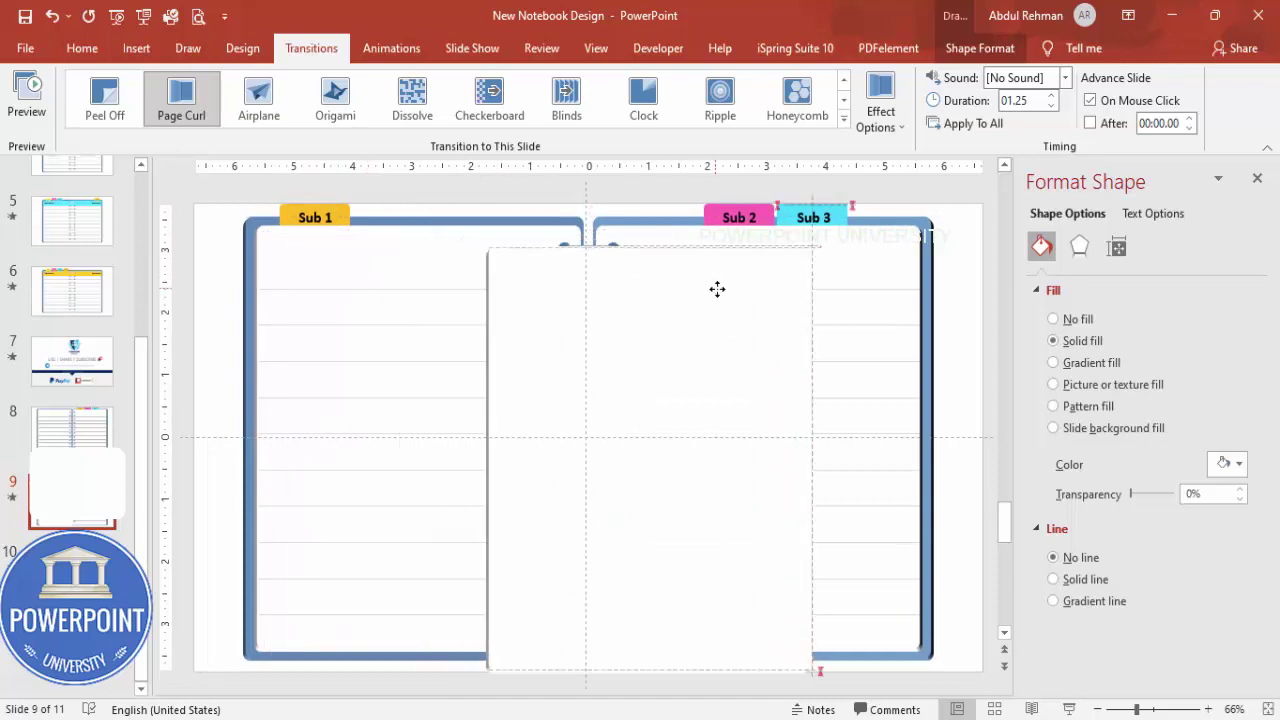
{"action": "left_click", "coordinate": [1076, 255]}
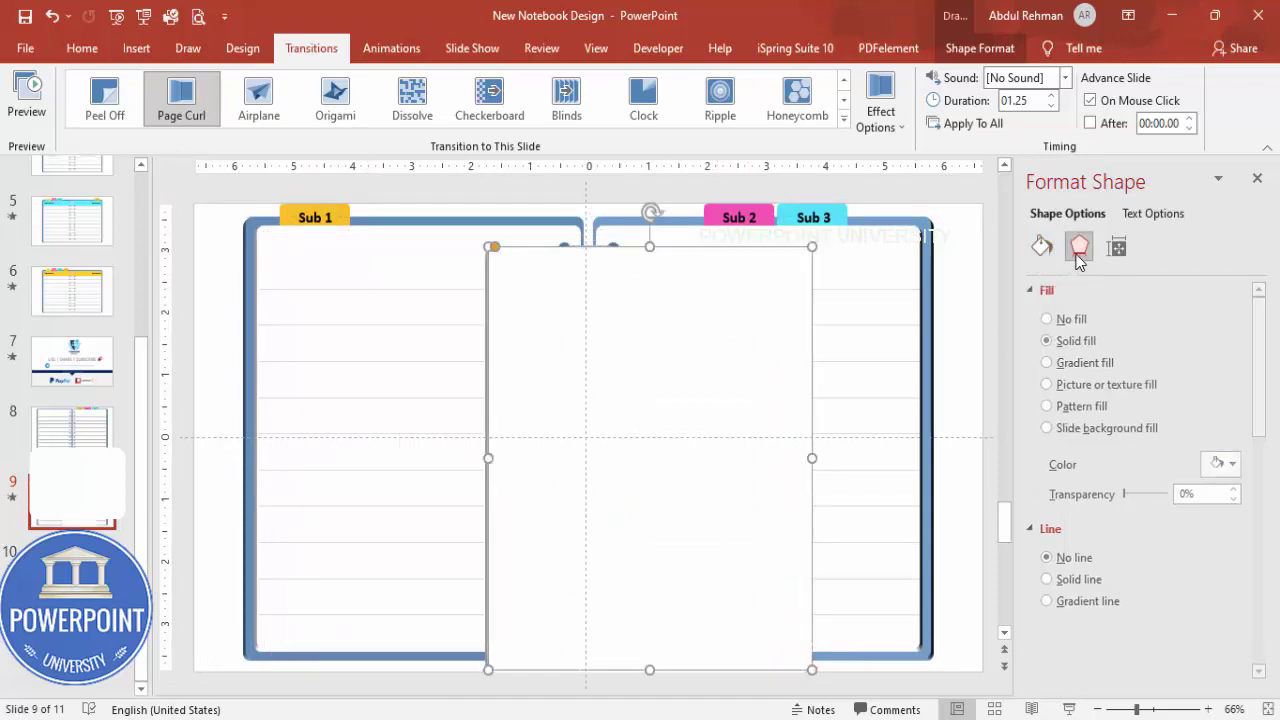
{"action": "left_click_drag", "start_coordinate": [1262, 437], "coordinate": [1262, 615]}
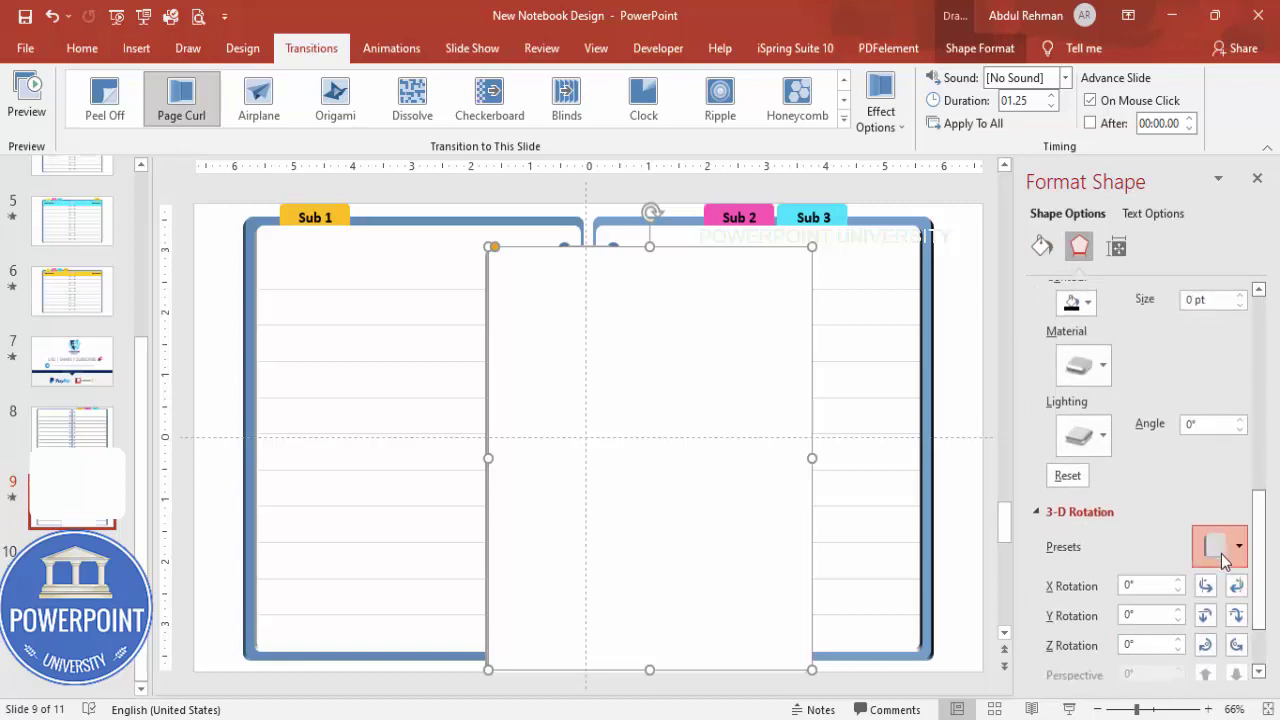
{"action": "left_click", "coordinate": [1222, 546]}
{"action": "left_click", "coordinate": [1075, 44]}
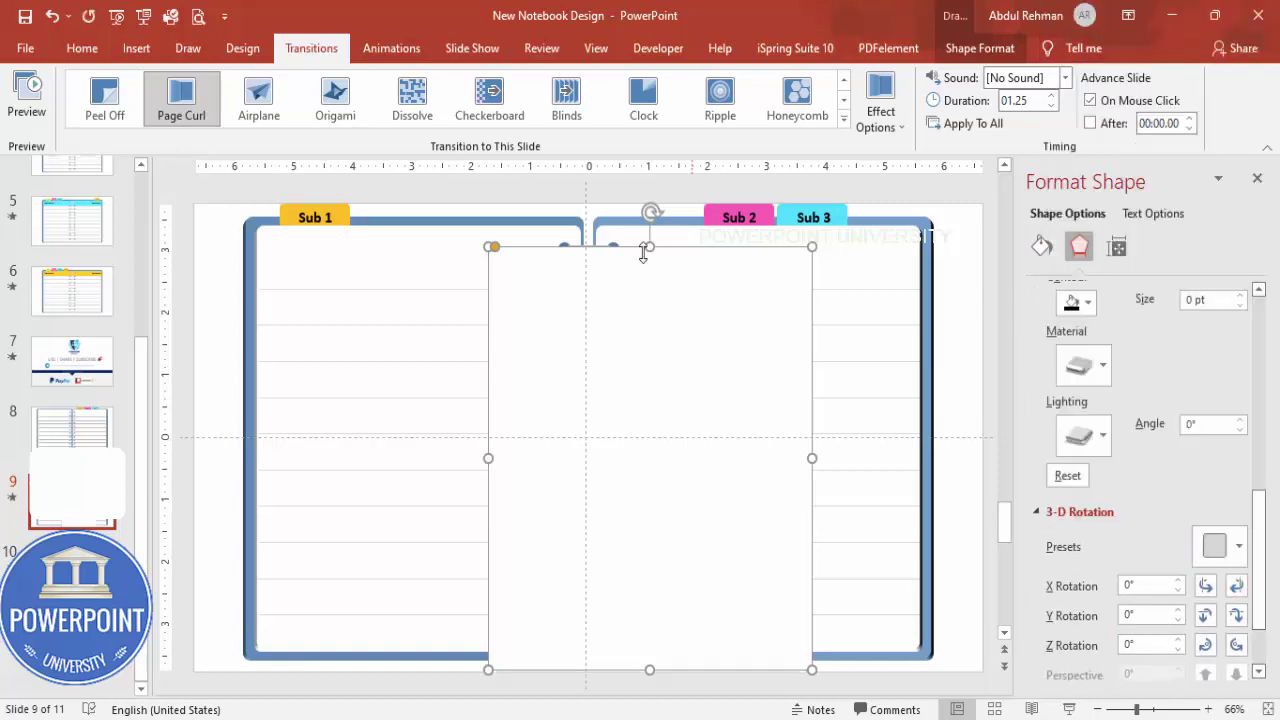
{"action": "mouse_move", "coordinate": [666, 346]}
{"action": "left_mouse_down"}
{"action": "mouse_move", "coordinate": [640, 363]}
{"action": "mouse_move", "coordinate": [655, 334]}
{"action": "left_mouse_up"}
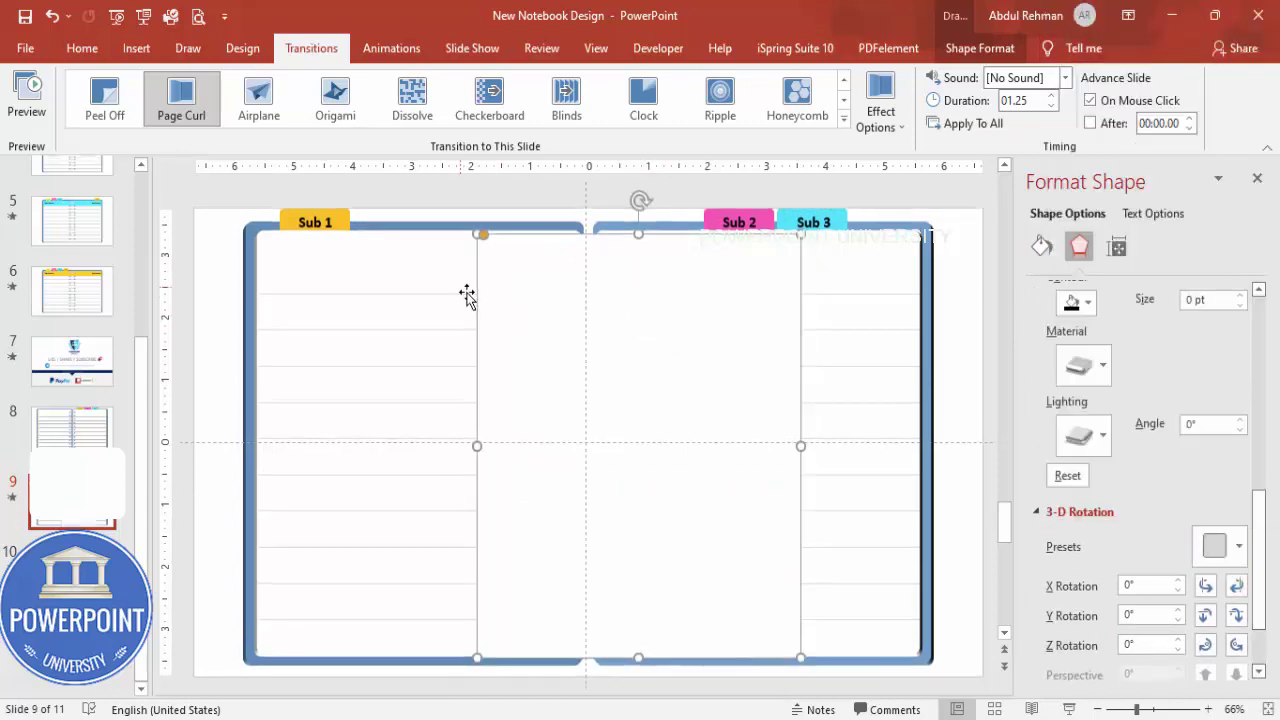
Fill the copied page yellow and position it over the left notebook page
{"action": "left_click", "coordinate": [979, 48]}
{"action": "left_click", "coordinate": [491, 78]}
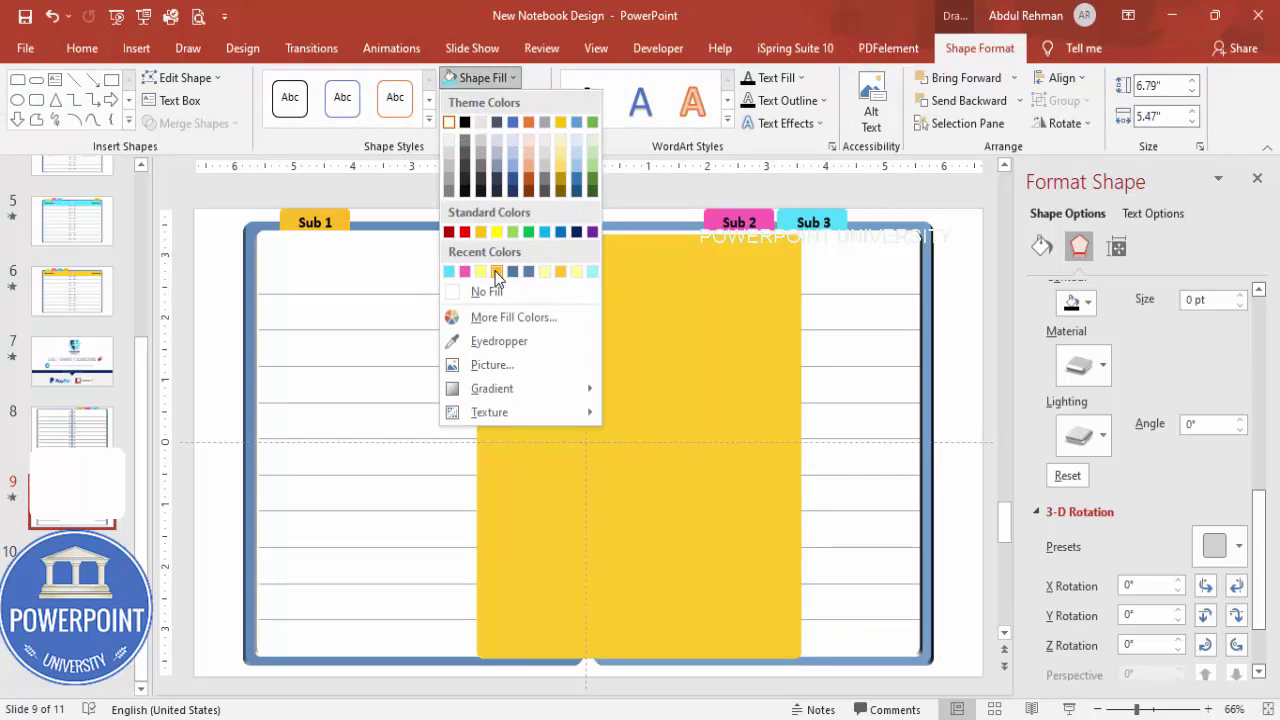
{"action": "left_click", "coordinate": [497, 271]}
{"action": "left_click_drag", "start_coordinate": [486, 337], "coordinate": [363, 330]}
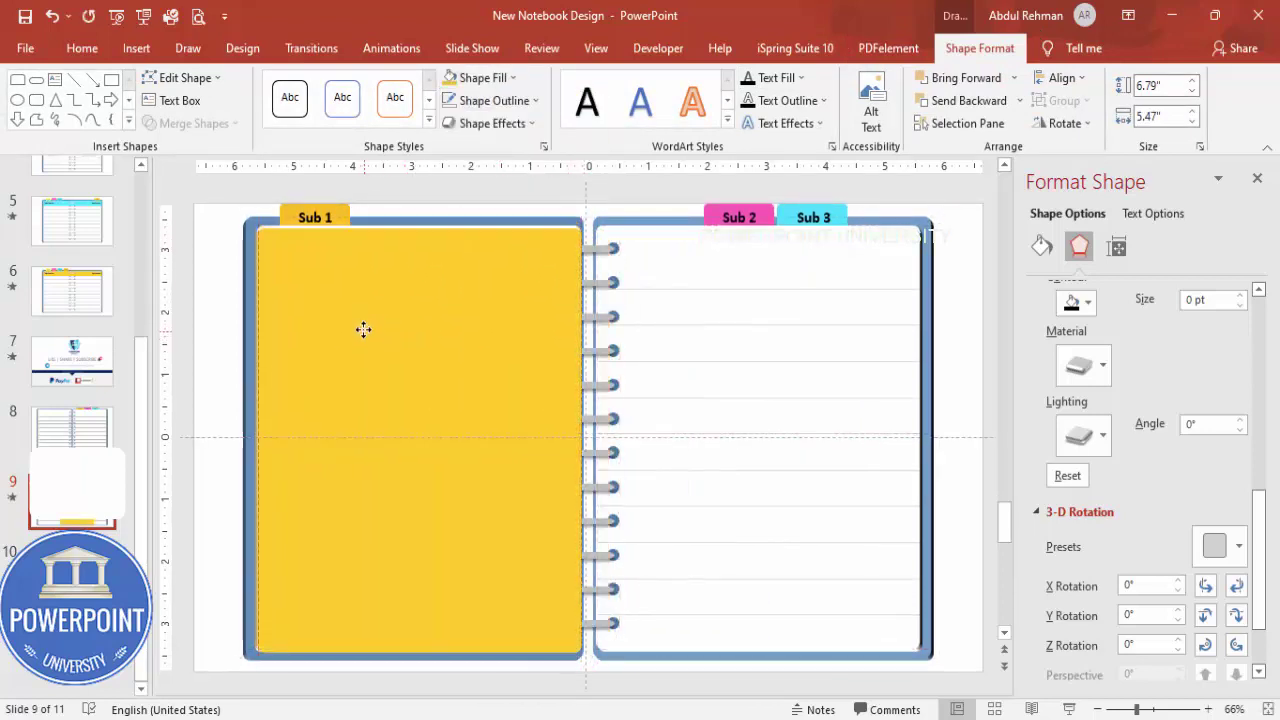
{"action": "scroll", "coordinate": [363, 330], "scroll_direction": "up", "scroll_amount": 1}
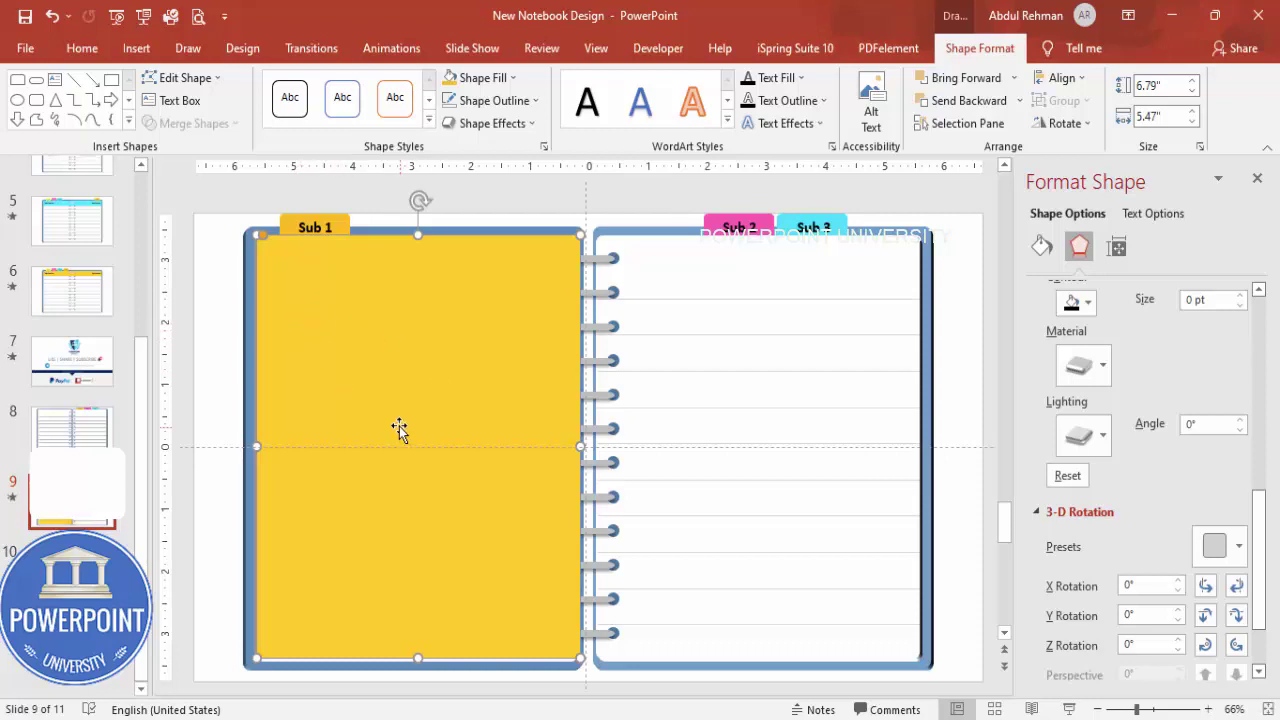
{"action": "scroll", "coordinate": [414, 430], "scroll_direction": "down", "scroll_amount": 1}
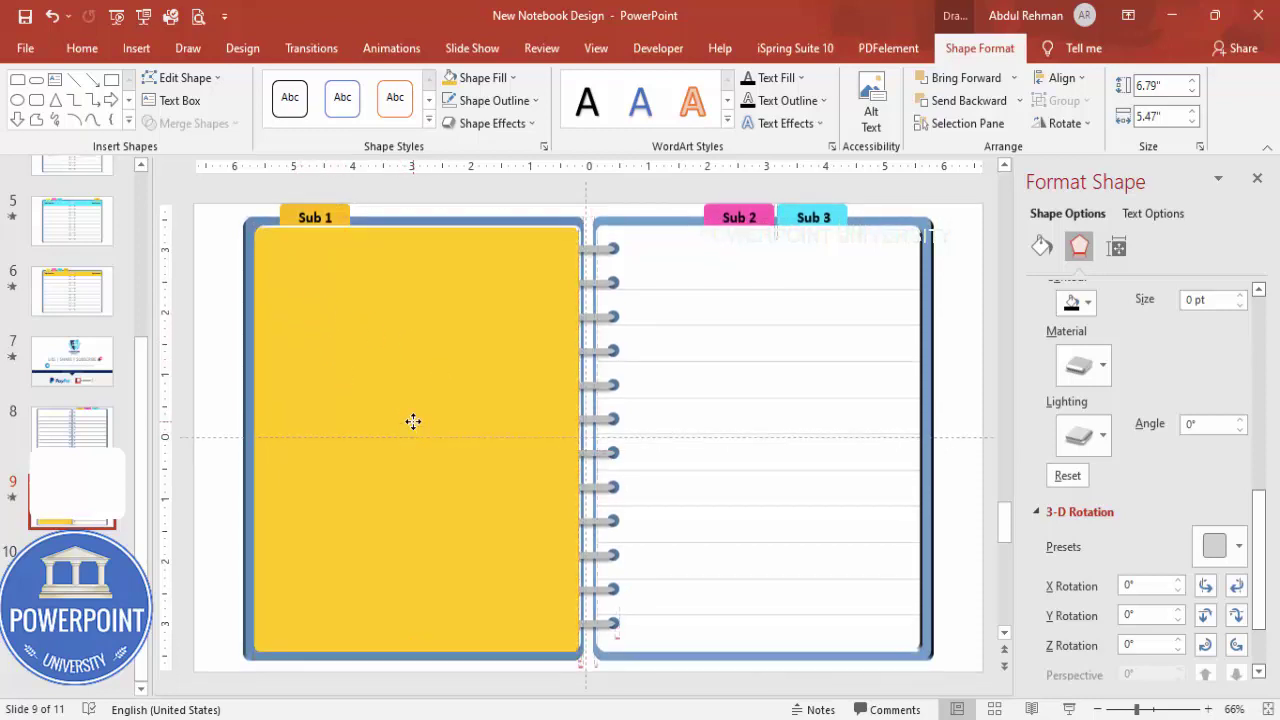
Draw a rectangle spanning the top of the left page, slightly widened to the right
{"action": "left_click", "coordinate": [413, 421]}
{"action": "scroll", "coordinate": [421, 259], "scroll_direction": "up", "scroll_amount": 1}
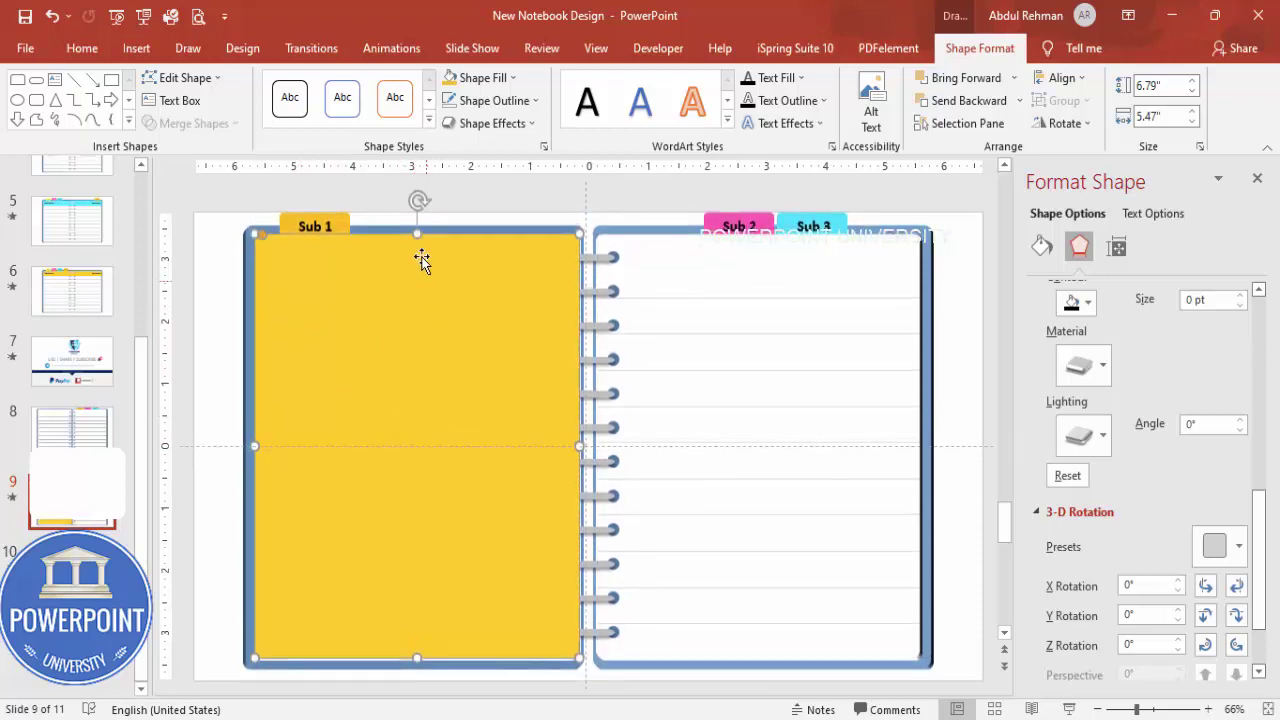
{"action": "left_click", "coordinate": [335, 193]}
{"action": "left_click", "coordinate": [136, 48]}
{"action": "left_click", "coordinate": [302, 120]}
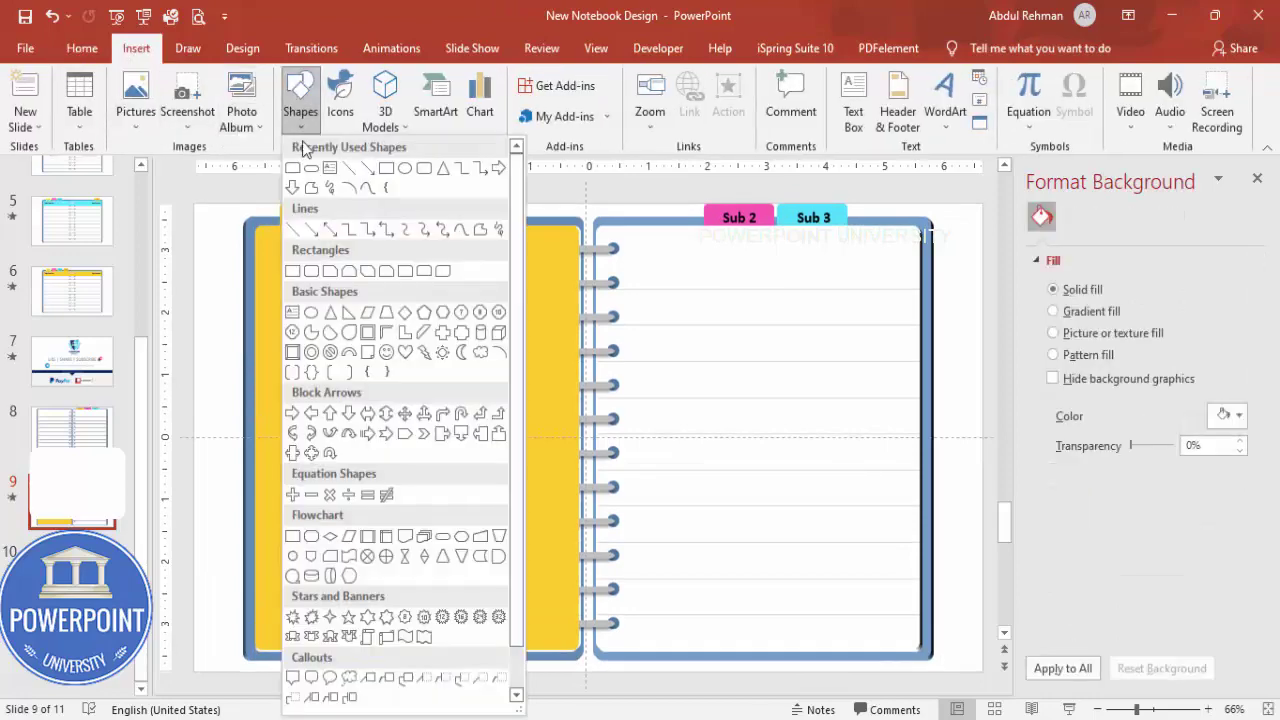
{"action": "left_click", "coordinate": [292, 271]}
{"action": "left_click_drag", "start_coordinate": [227, 205], "coordinate": [584, 289]}
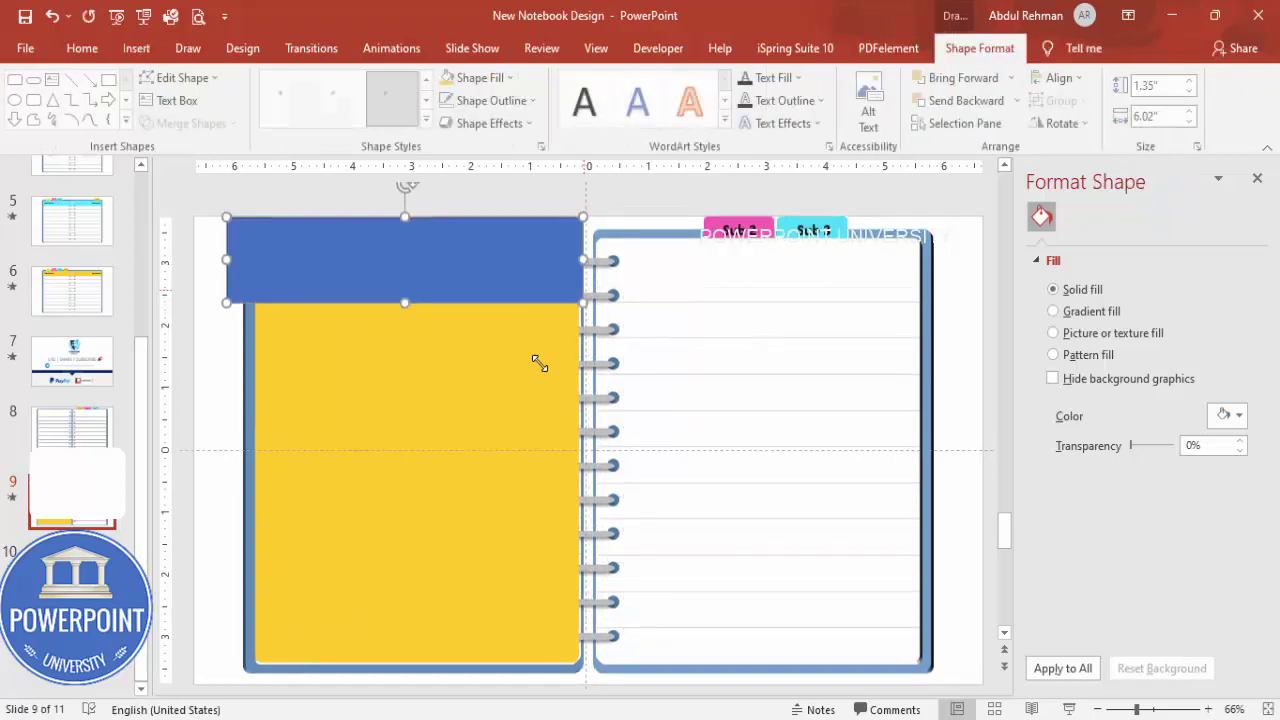
{"action": "left_click", "coordinate": [536, 386]}
{"action": "left_click", "coordinate": [532, 258]}
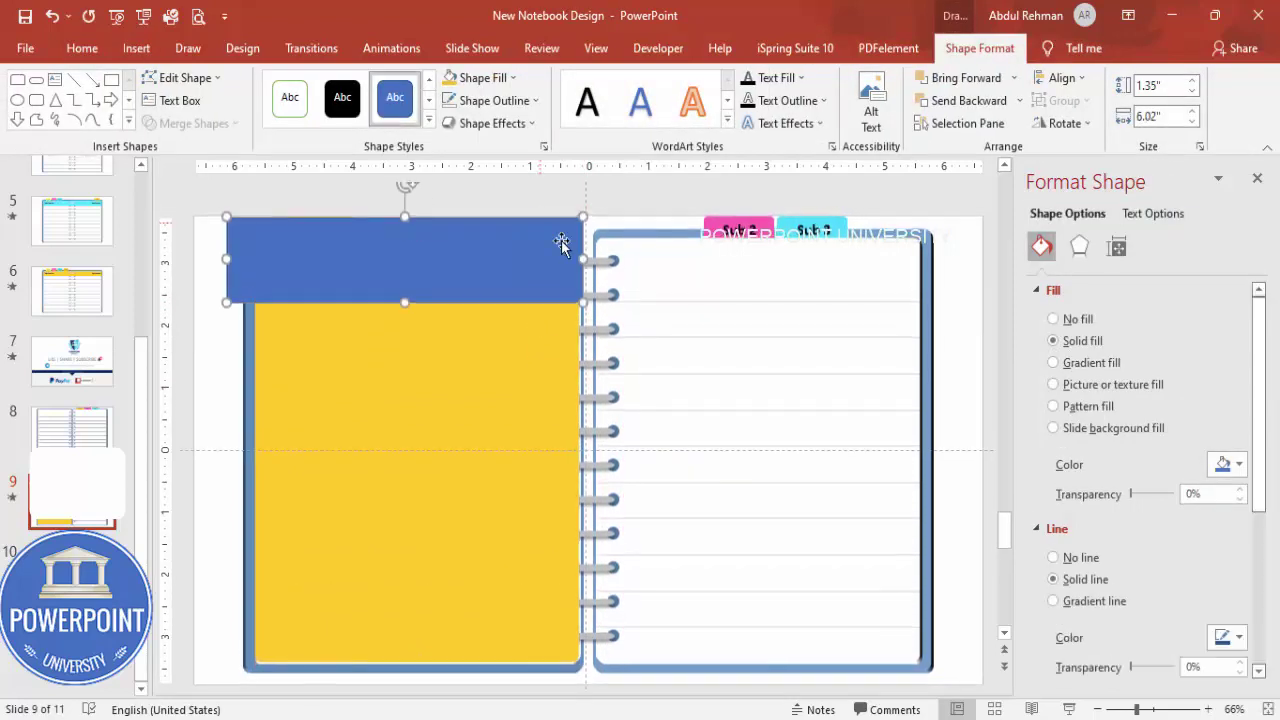
{"action": "left_click_drag", "start_coordinate": [584, 258], "coordinate": [598, 259]}
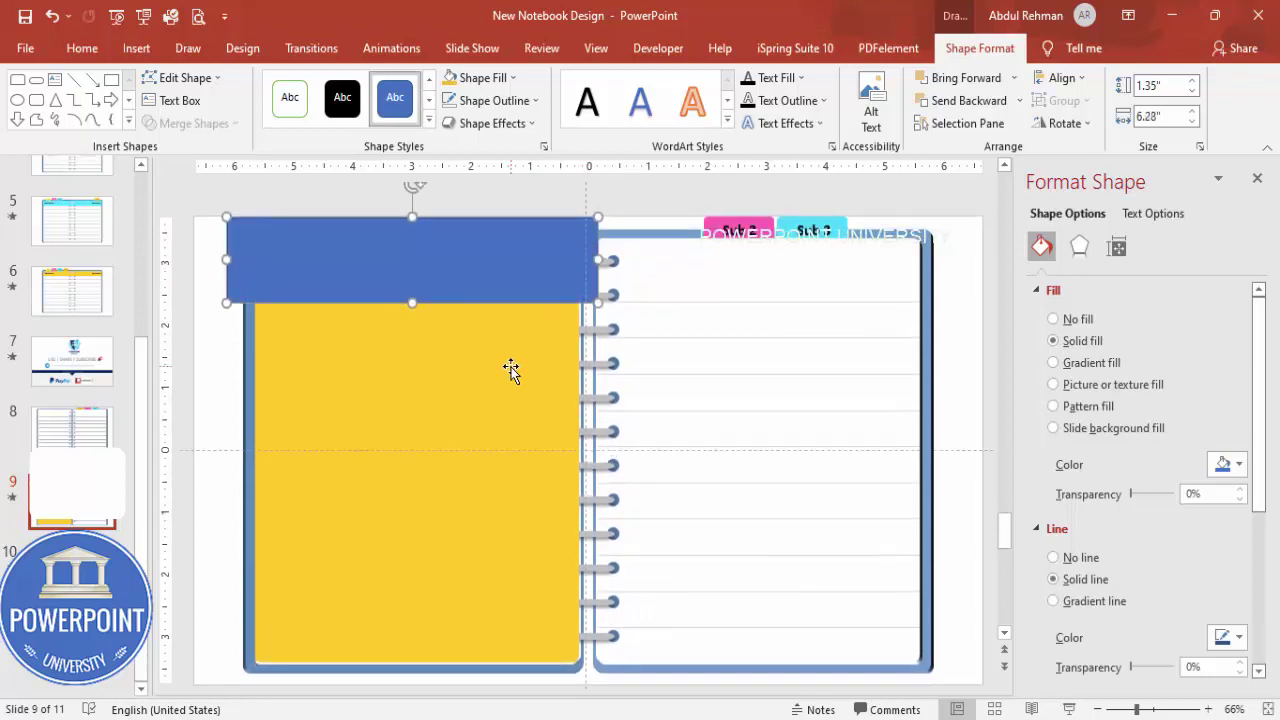
Fragment the rectangle with the yellow page, delete the extra pieces, and copy the yellow header to the right page
{"action": "left_click", "coordinate": [510, 366]}
{"action": "left_click", "coordinate": [537, 226], "text": "shift"}
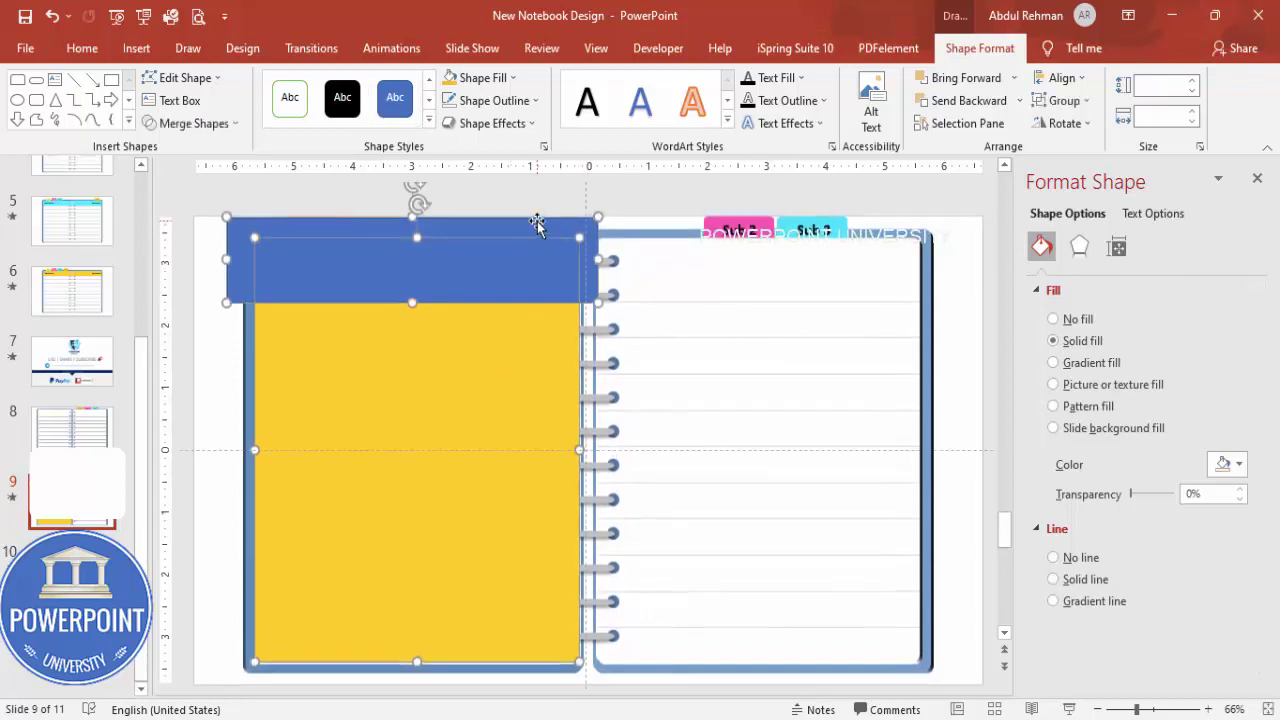
{"action": "left_click", "coordinate": [190, 123]}
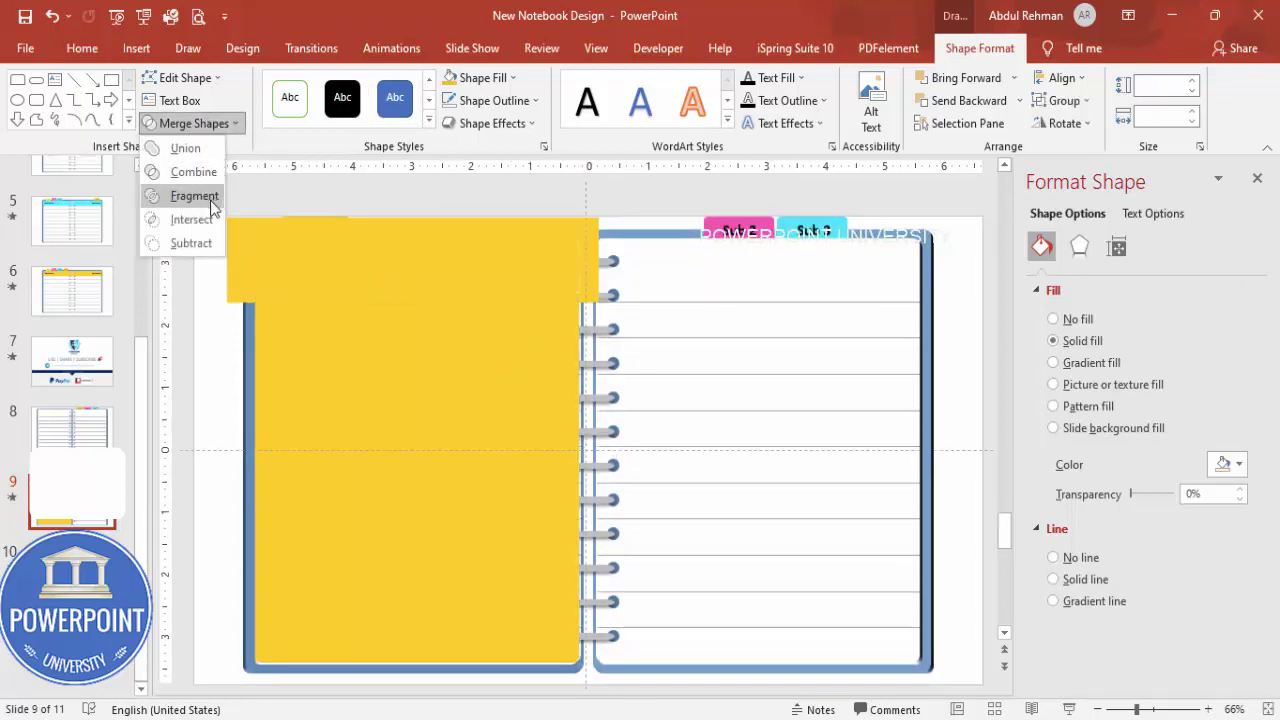
{"action": "left_click", "coordinate": [194, 196]}
{"action": "left_click", "coordinate": [223, 322]}
{"action": "left_click", "coordinate": [331, 351]}
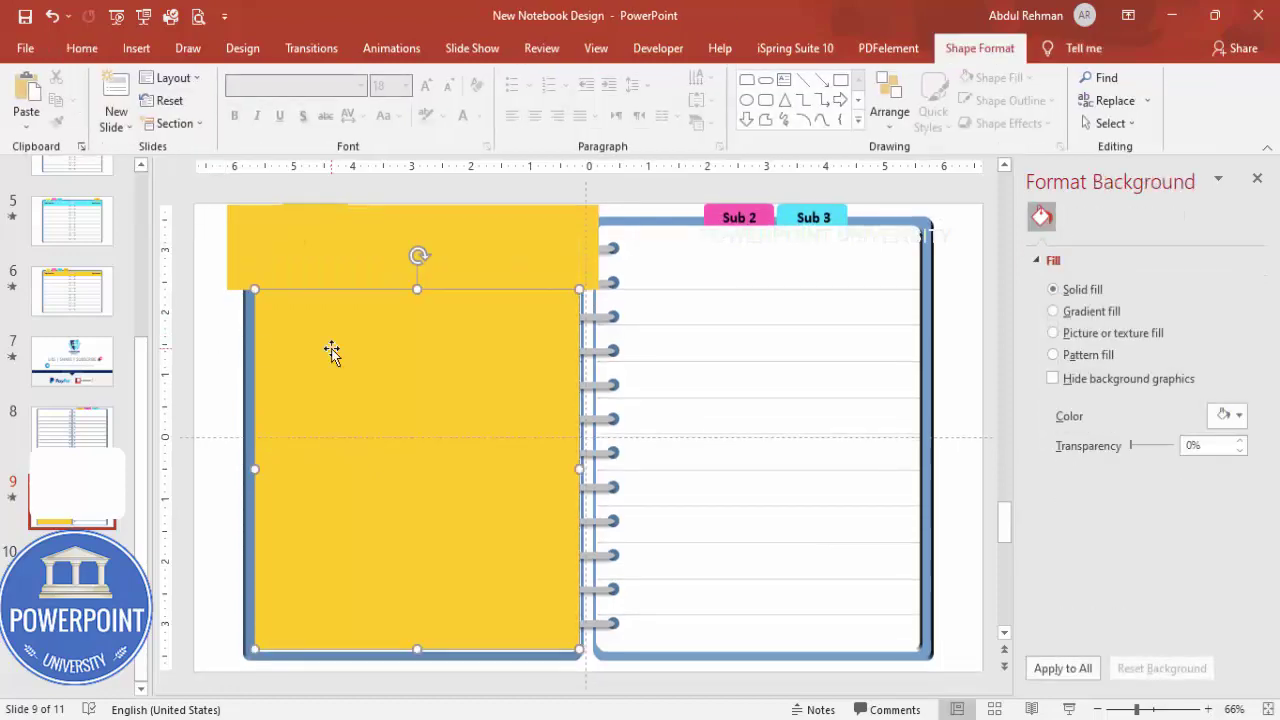
{"action": "key", "text": "Delete"}
{"action": "left_click", "coordinate": [240, 247]}
{"action": "key", "text": "Delete"}
{"action": "left_click", "coordinate": [389, 254]}
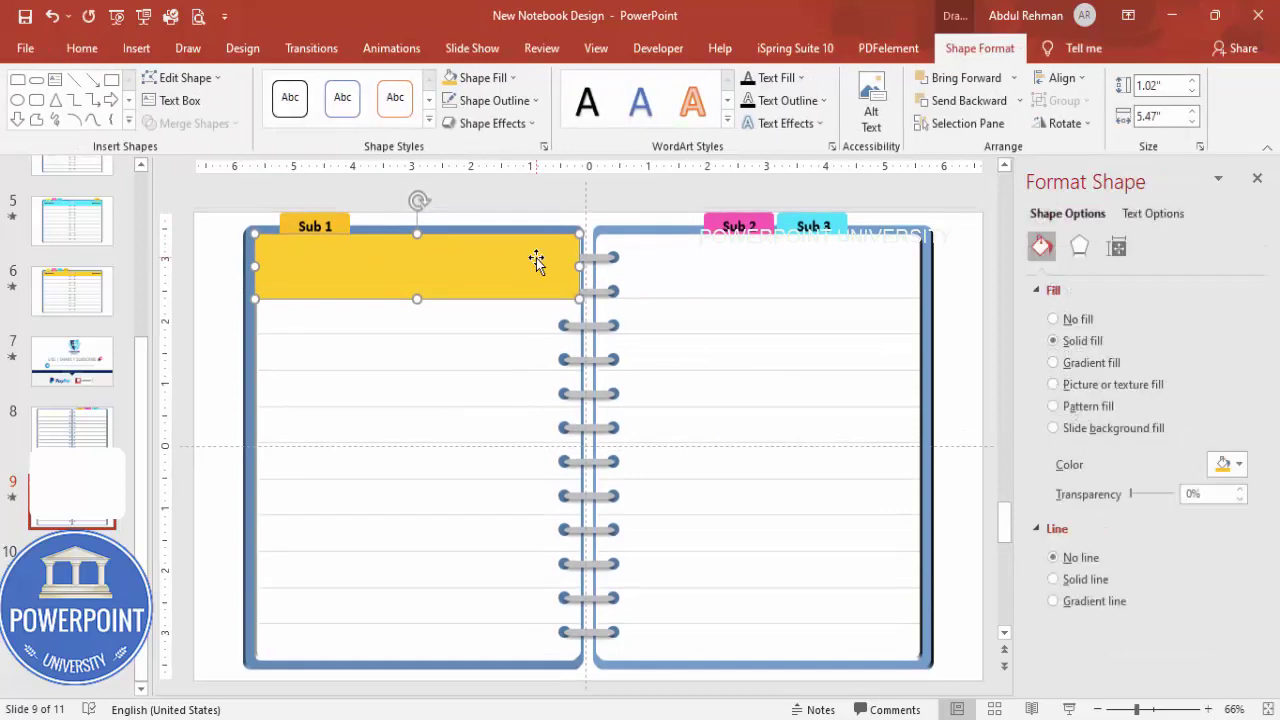
{"action": "left_click_drag", "start_coordinate": [466, 277], "coordinate": [803, 281]}
Bring the spiral binding in front of the yellow headers on slide 9
{"action": "left_click", "coordinate": [593, 335]}
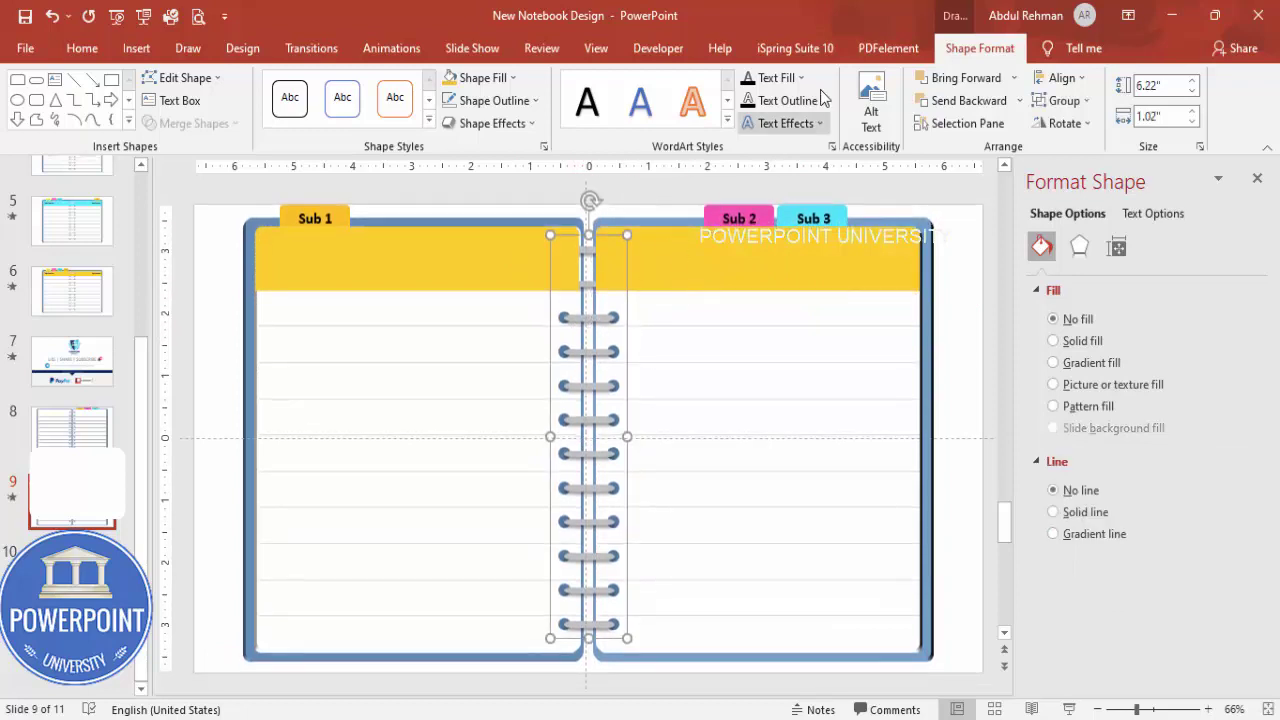
{"action": "left_click", "coordinate": [1013, 78]}
{"action": "left_click", "coordinate": [985, 127]}
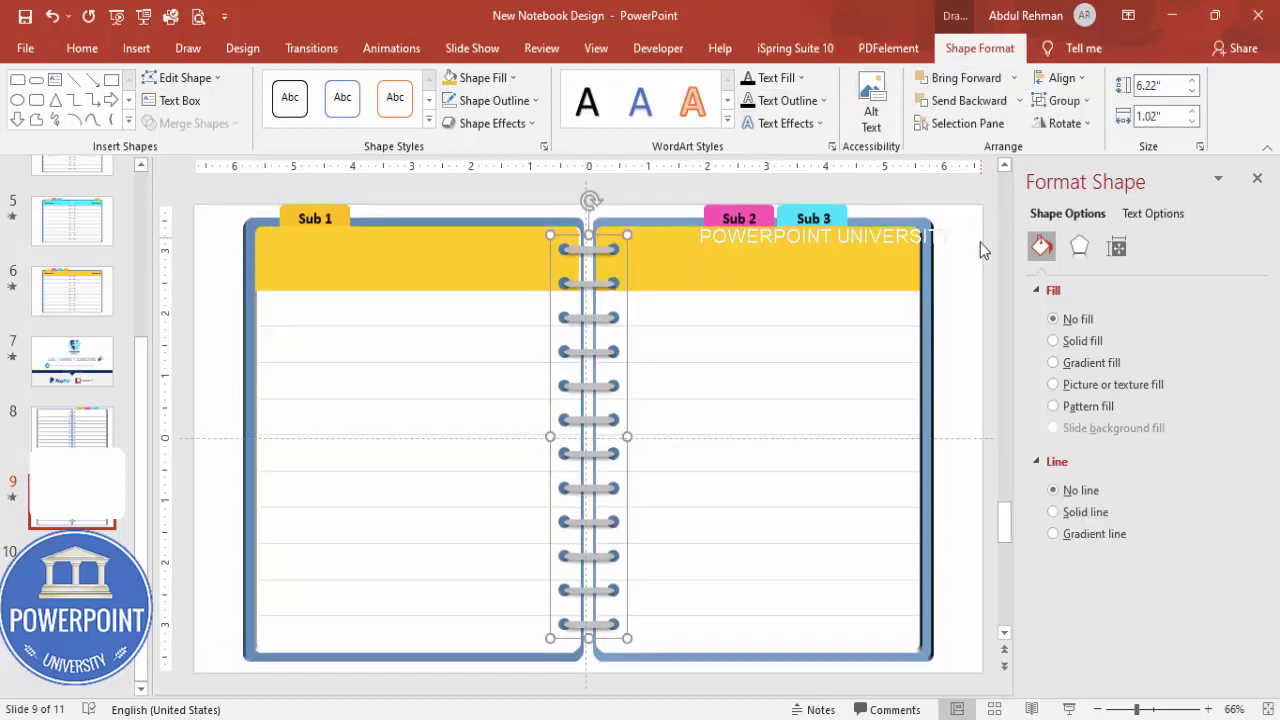
{"action": "left_click", "coordinate": [943, 271]}
Paste both headers onto slide 10, colour them pink, and bring the spiral to the front
{"action": "left_click", "coordinate": [515, 253]}
{"action": "left_click", "coordinate": [893, 252], "text": "shift"}
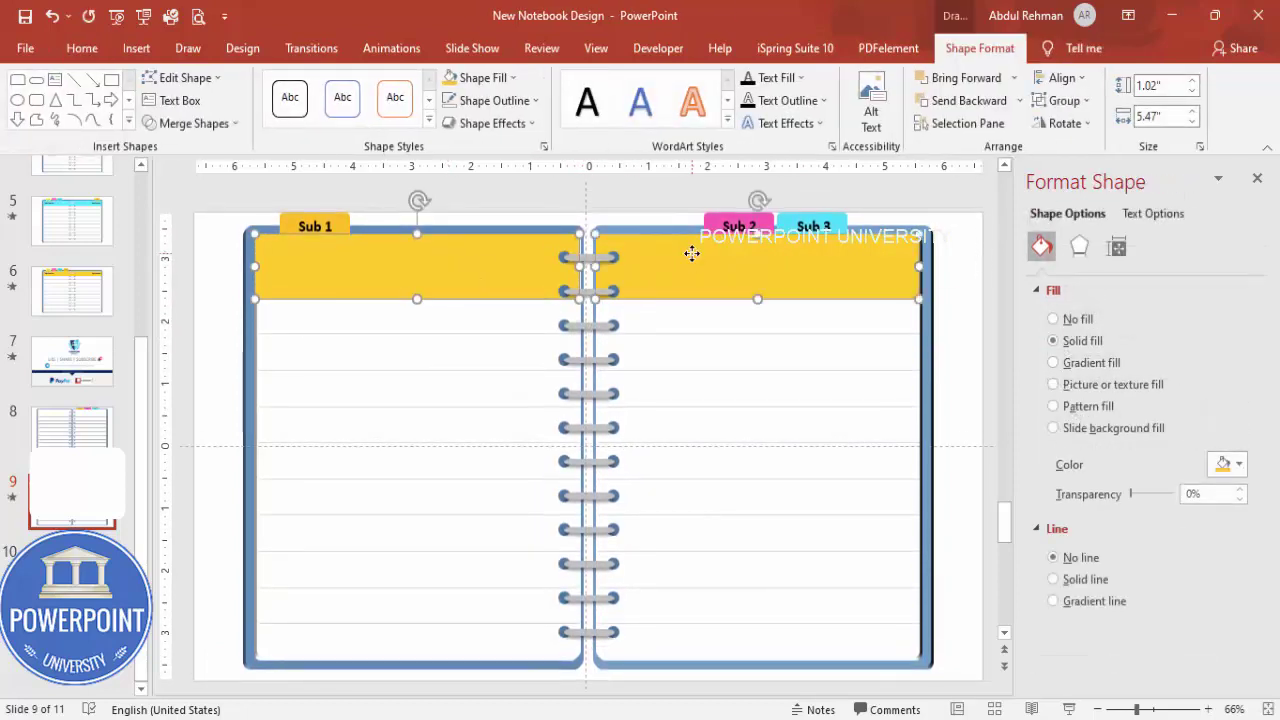
{"action": "left_click", "coordinate": [16, 548]}
{"action": "key", "text": "ctrl+v"}
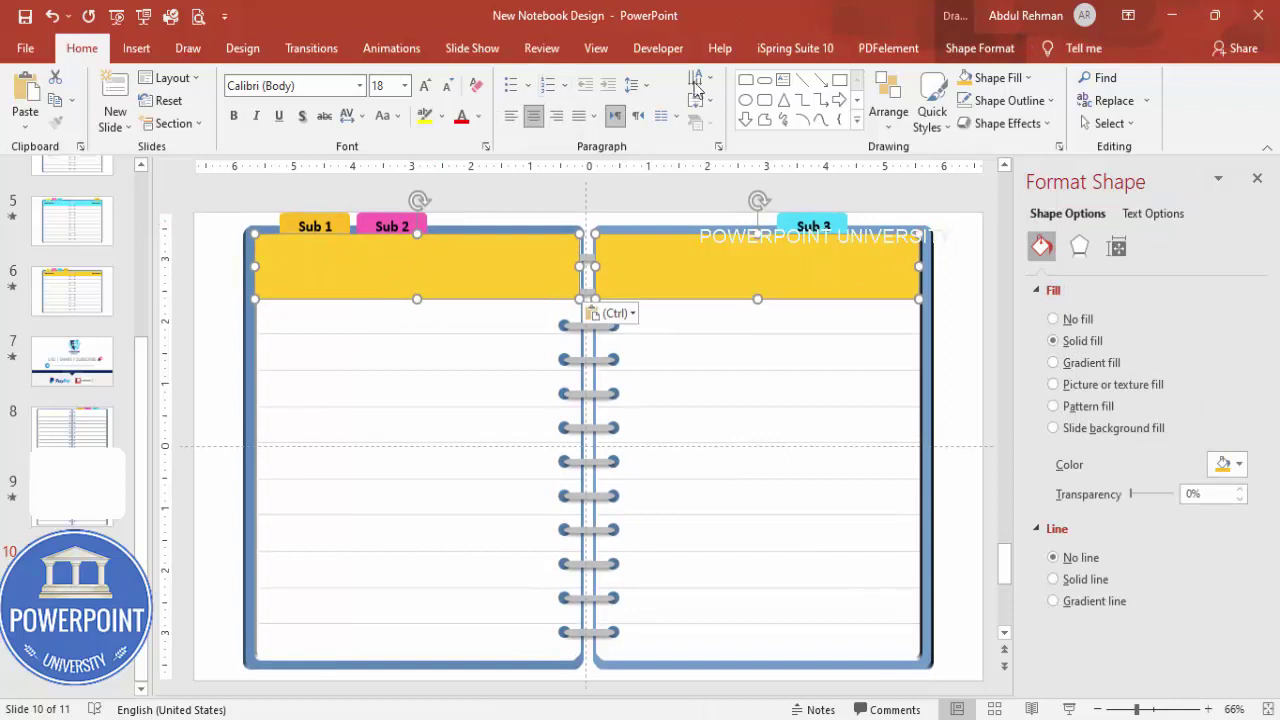
{"action": "left_click", "coordinate": [995, 77]}
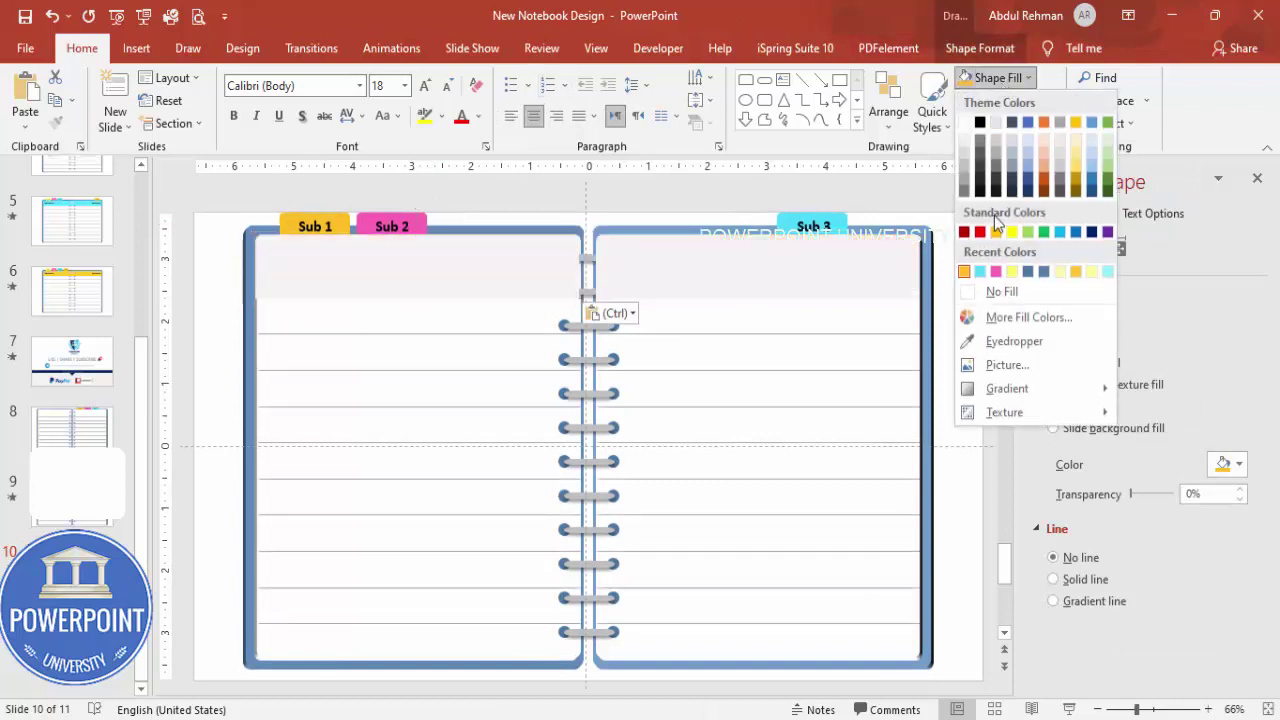
{"action": "left_click", "coordinate": [996, 272]}
{"action": "left_click", "coordinate": [580, 323]}
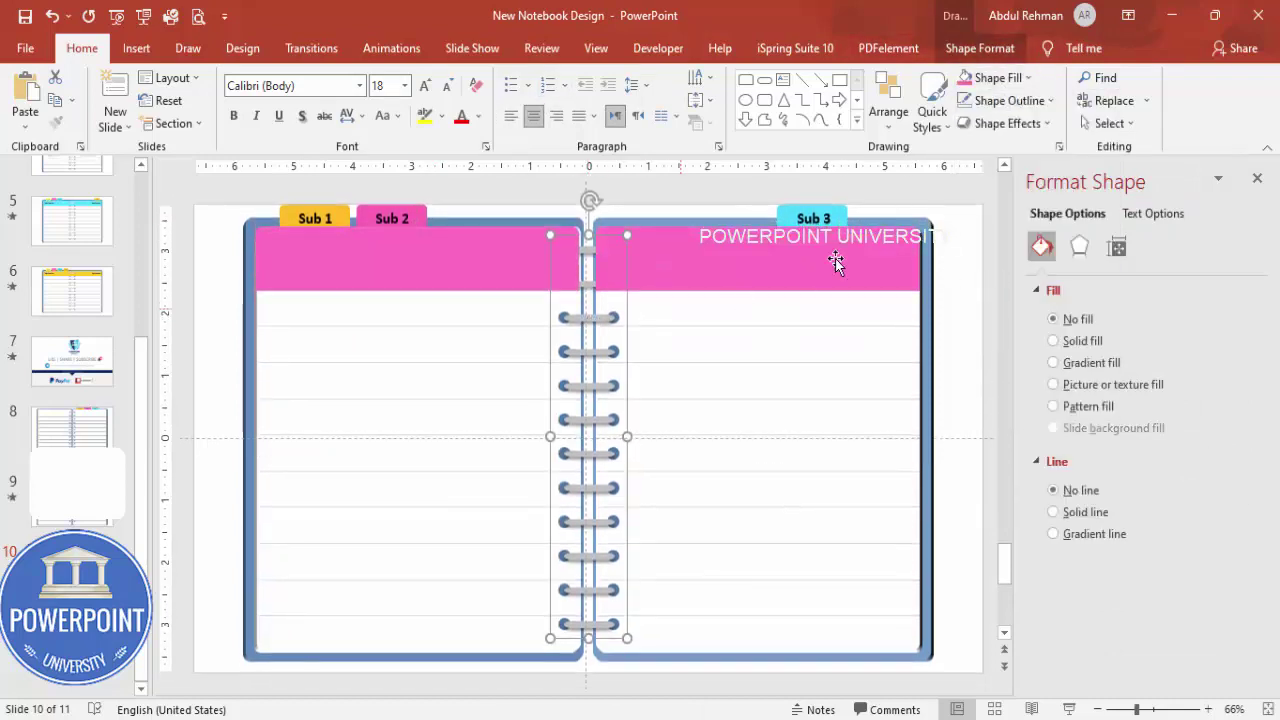
{"action": "left_click", "coordinate": [980, 48]}
{"action": "left_click", "coordinate": [1011, 78]}
{"action": "left_click", "coordinate": [973, 118]}
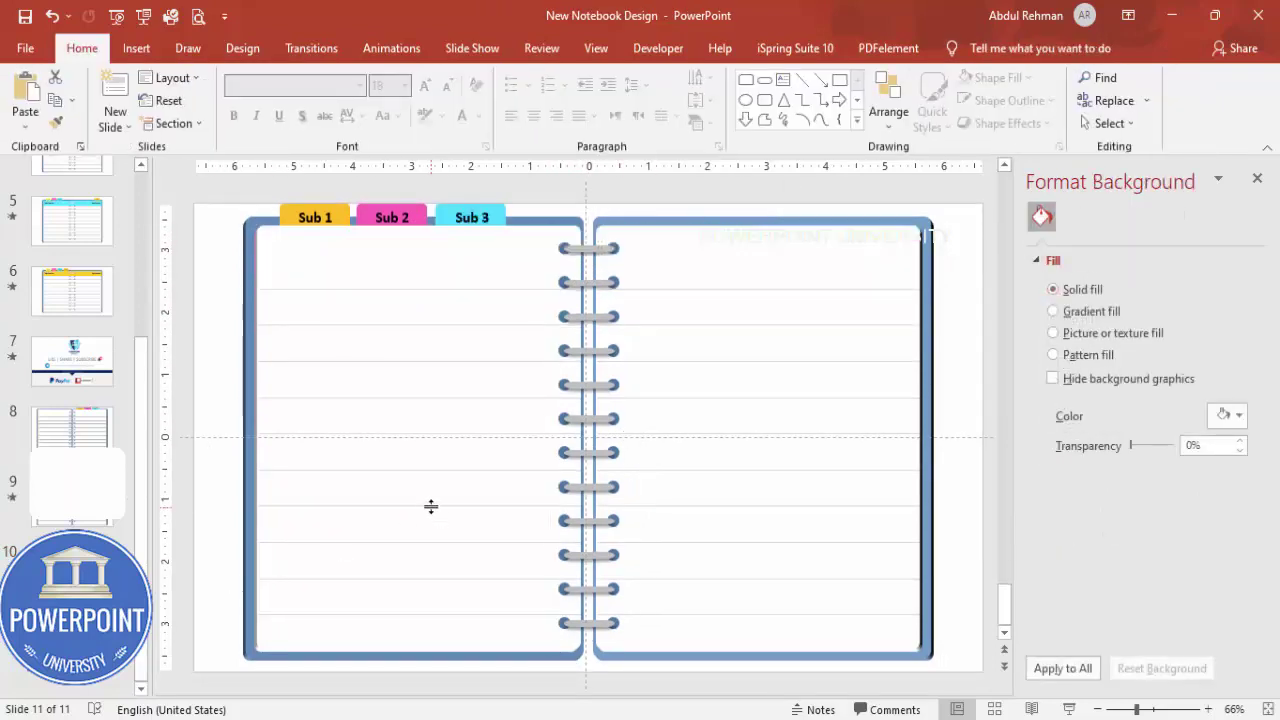
Paste the headers onto slide 11 in turquoise with the spiral rings in front, then show slide 8
{"action": "key", "text": "ctrl+v"}
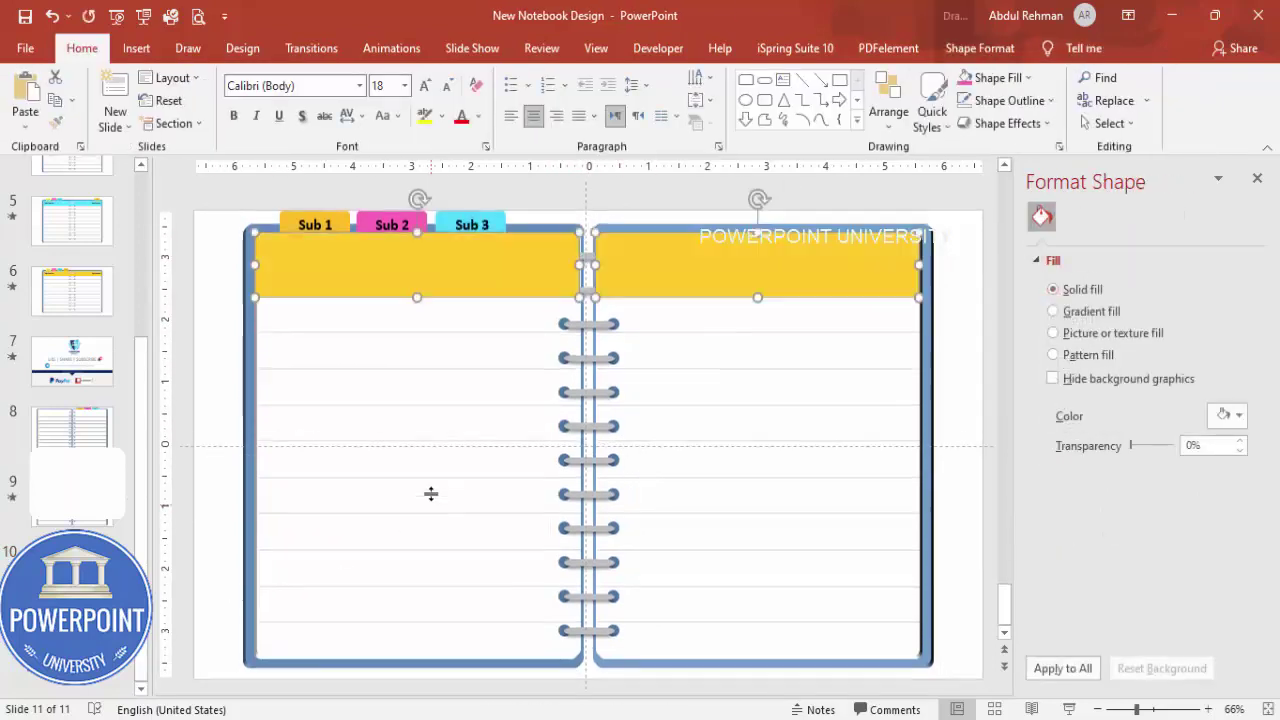
{"action": "left_click", "coordinate": [993, 78]}
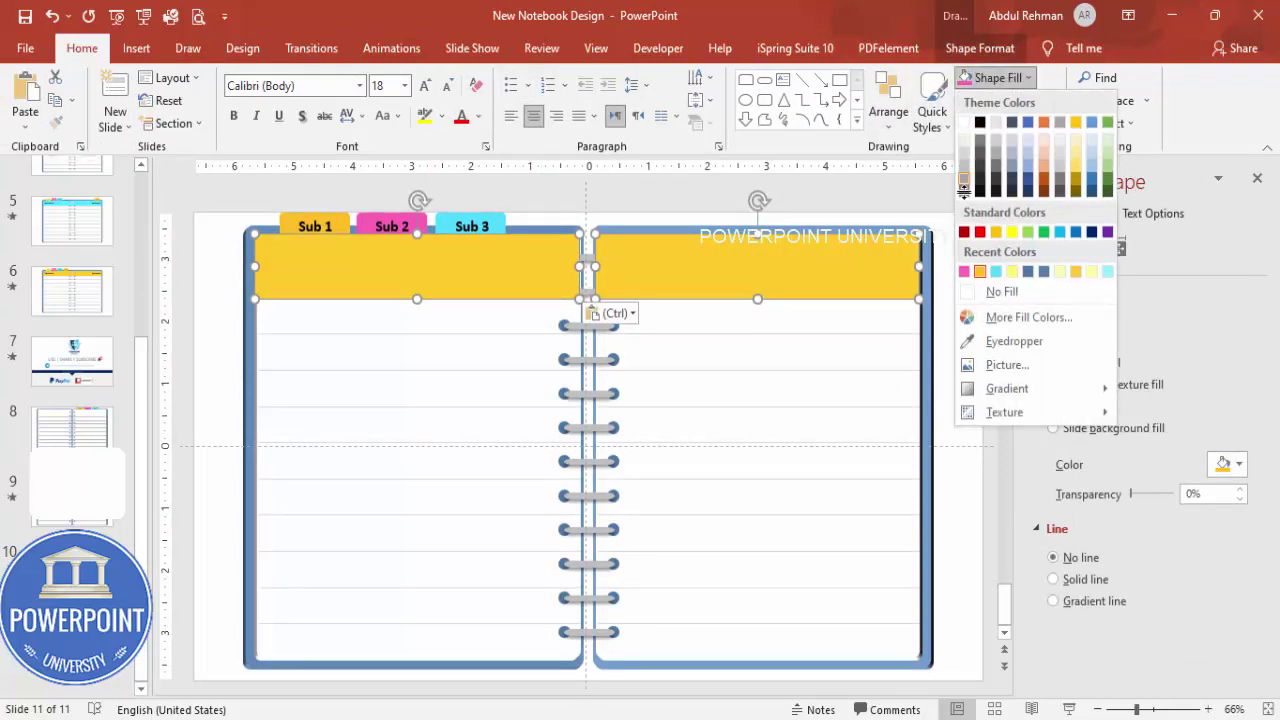
{"action": "left_click", "coordinate": [996, 270]}
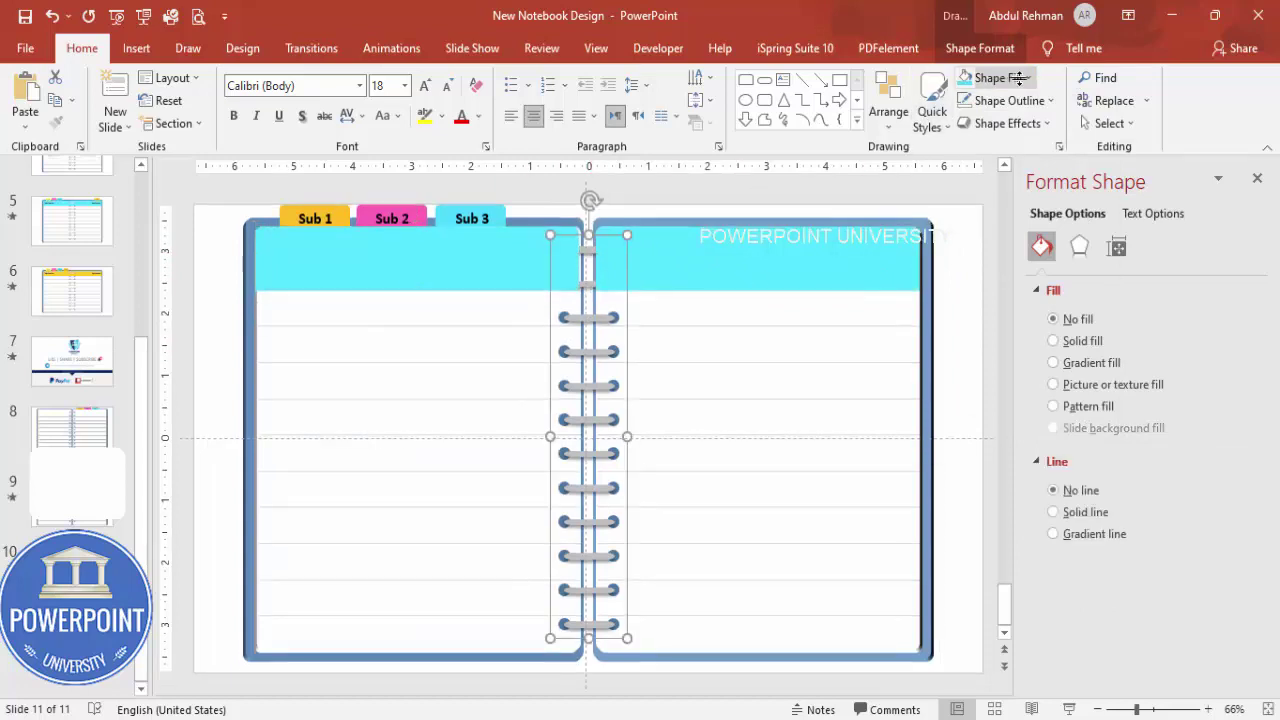
{"action": "left_click", "coordinate": [980, 48]}
{"action": "left_click", "coordinate": [1013, 77]}
{"action": "left_click", "coordinate": [976, 127]}
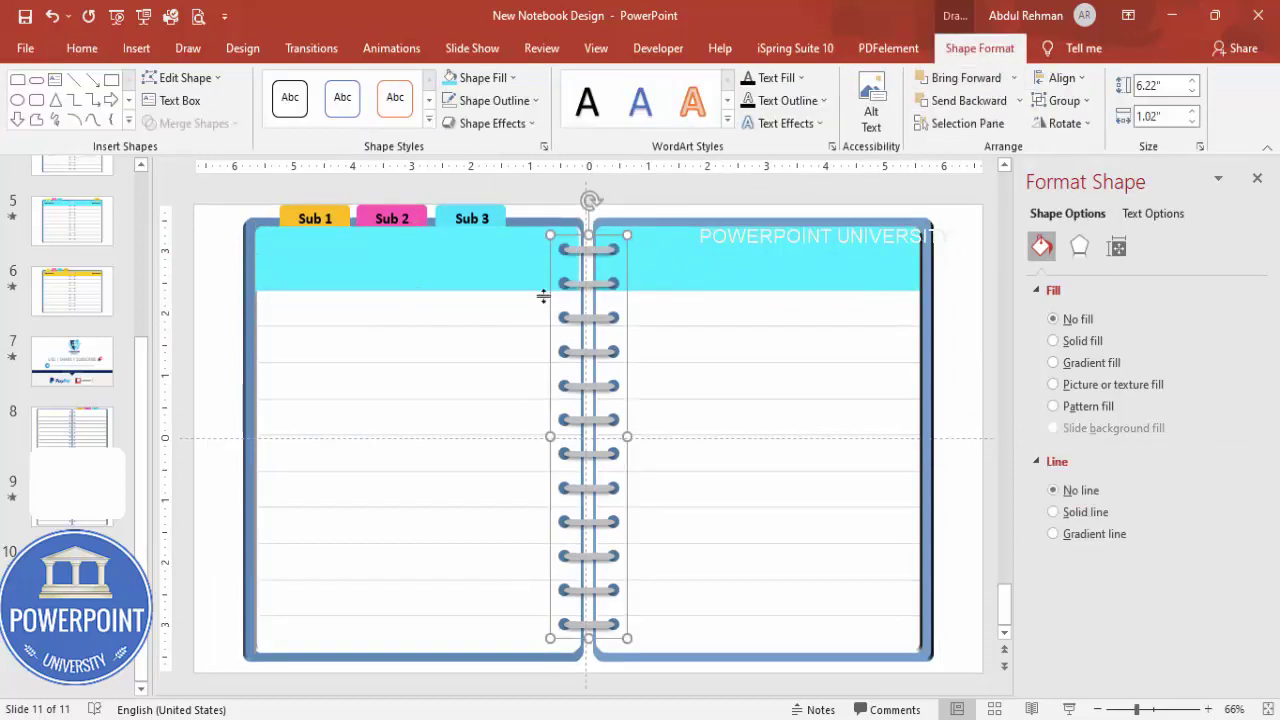
{"action": "left_click", "coordinate": [72, 430]}
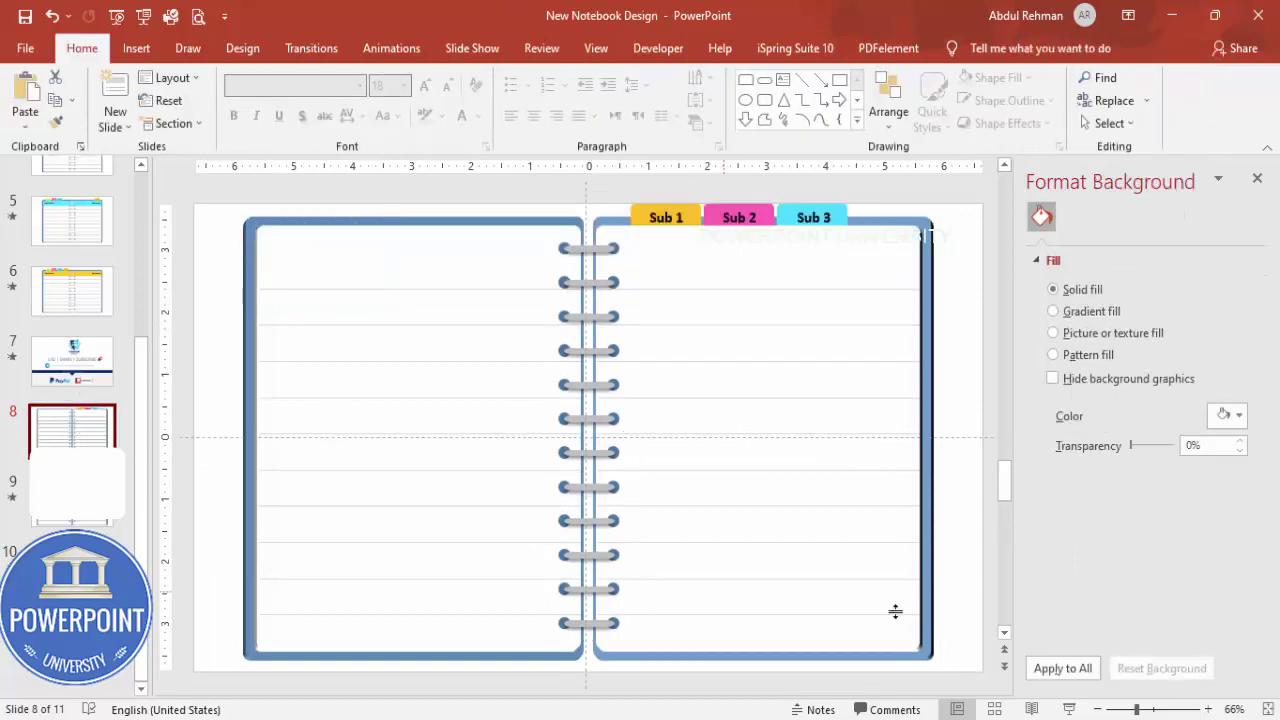
Preview the slide show, then add a text box on slide 8's right page reading Math's
{"action": "left_click", "coordinate": [1068, 709]}
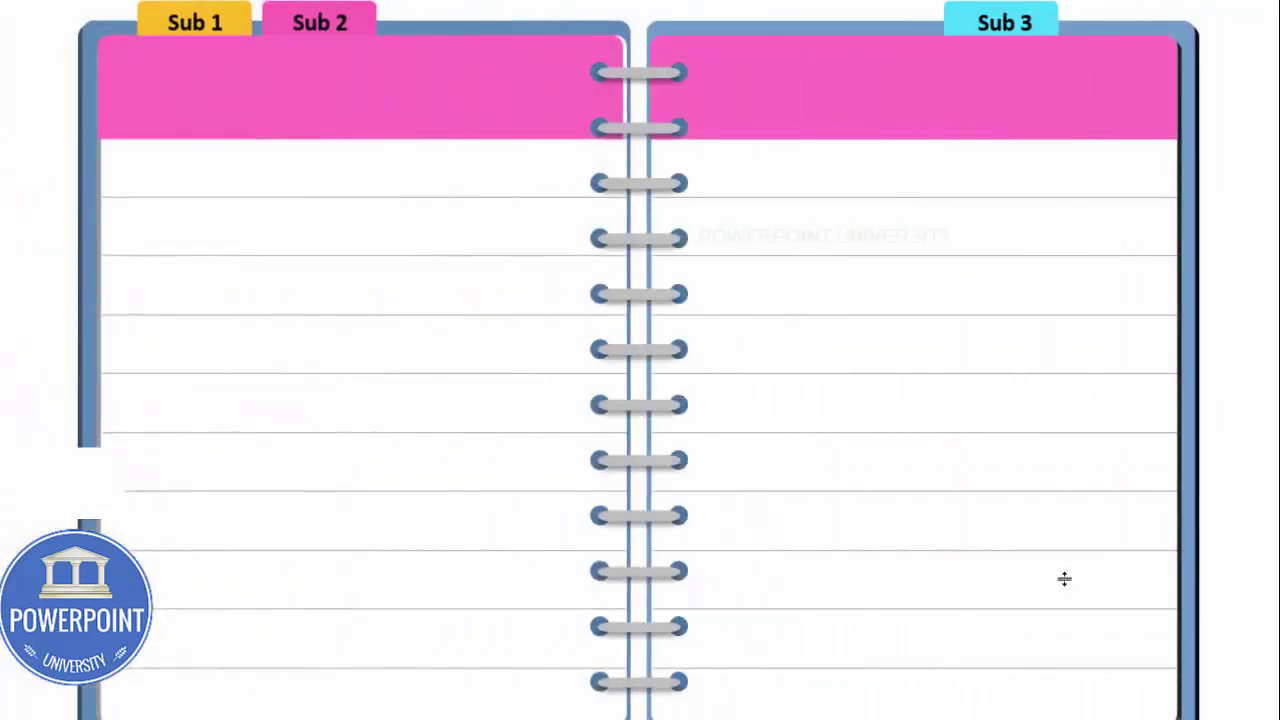
{"action": "key", "text": "Escape"}
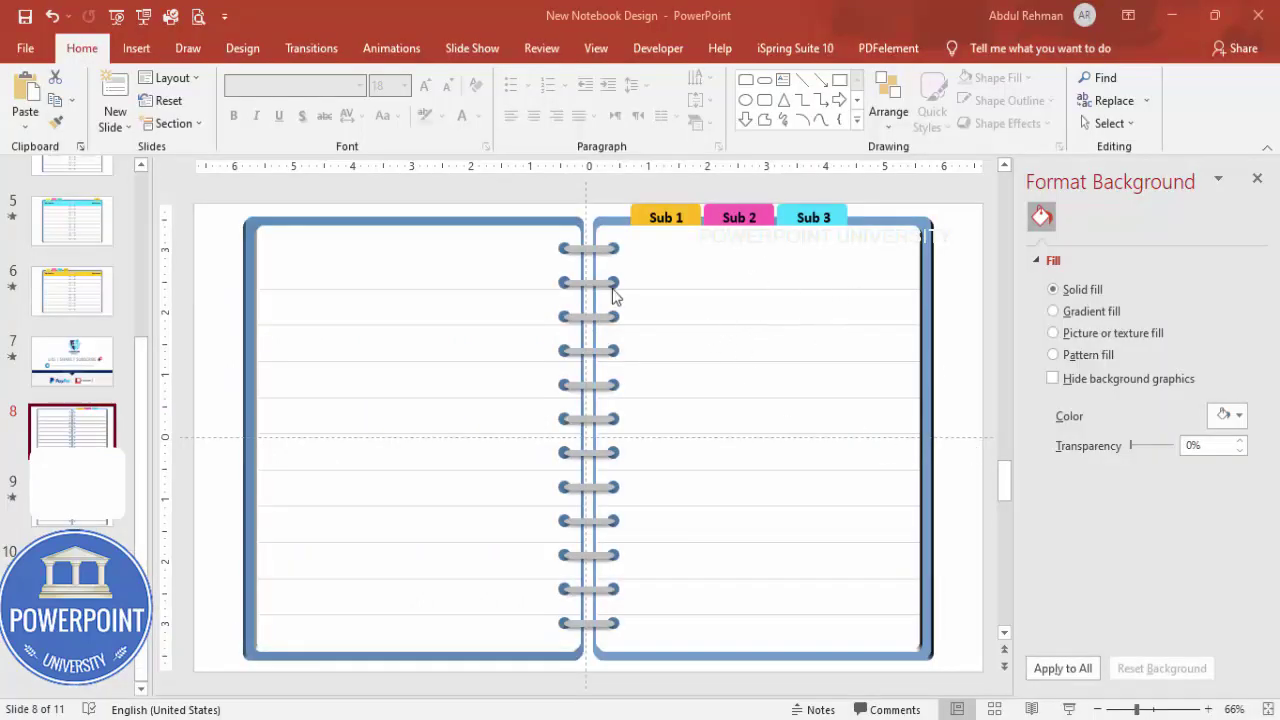
{"action": "left_click", "coordinate": [137, 50]}
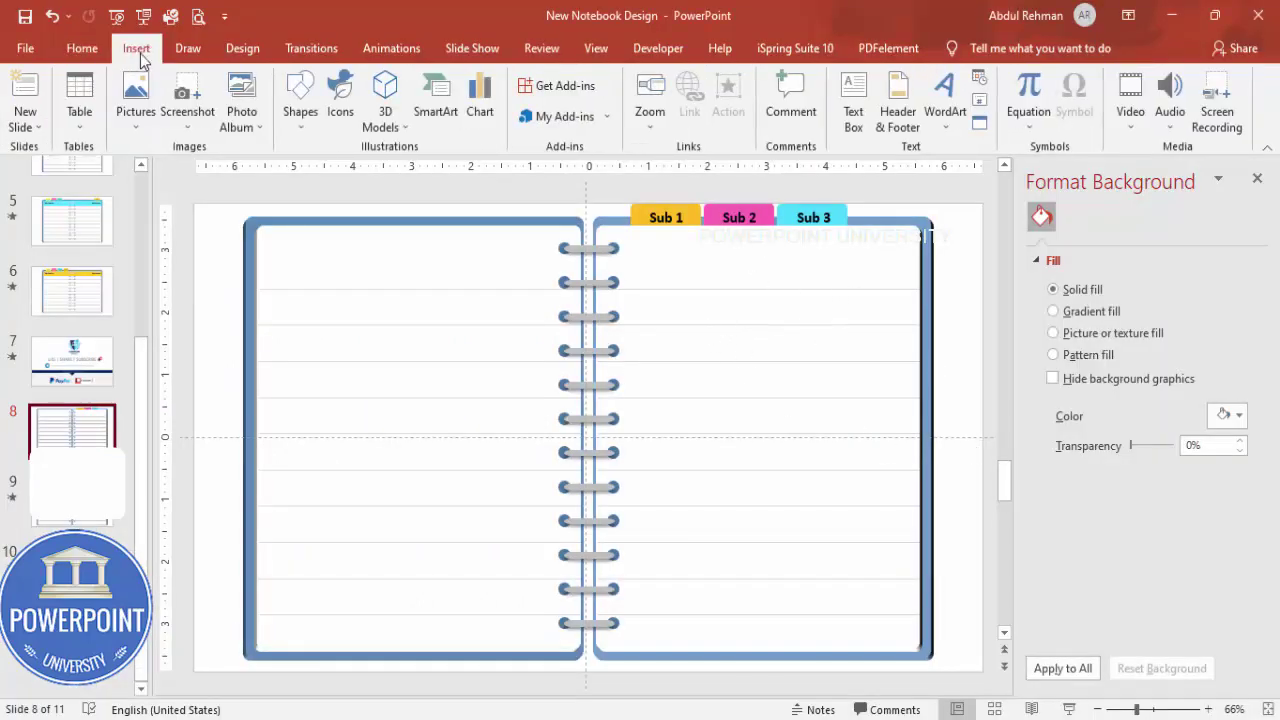
{"action": "left_click", "coordinate": [855, 95]}
{"action": "left_click_drag", "start_coordinate": [651, 268], "coordinate": [856, 296]}
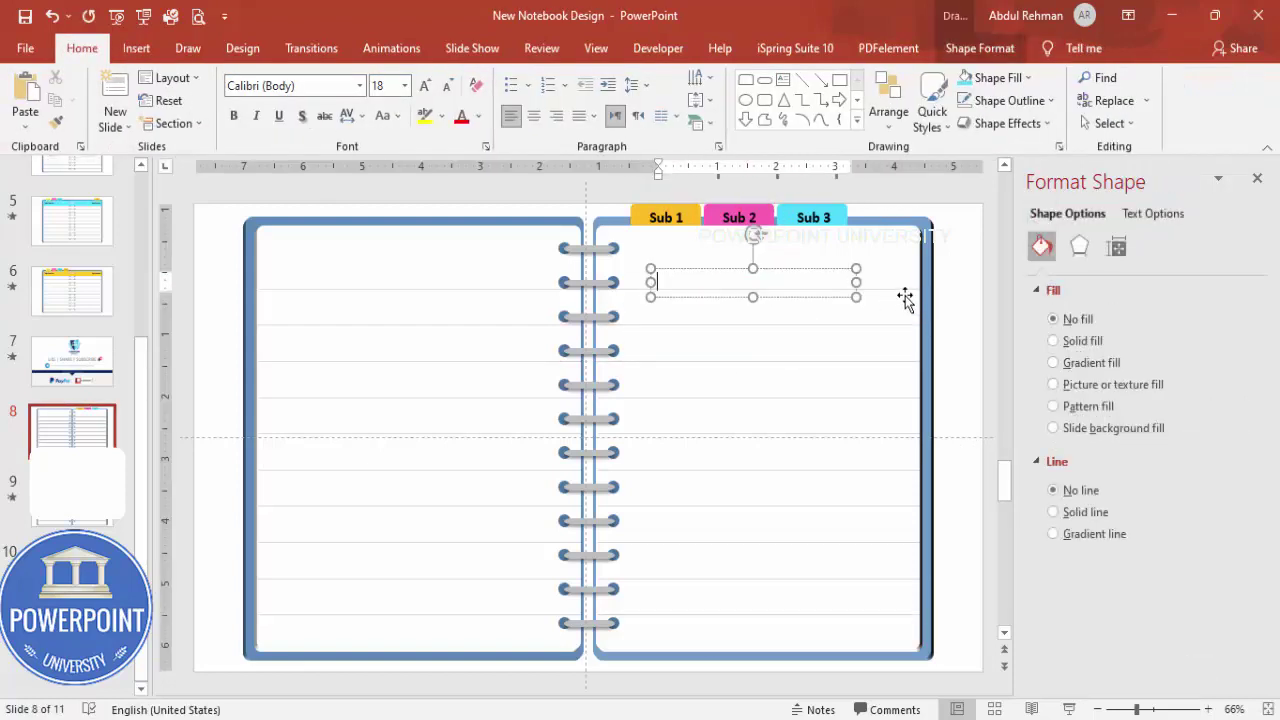
{"action": "type", "text": "PAG"}
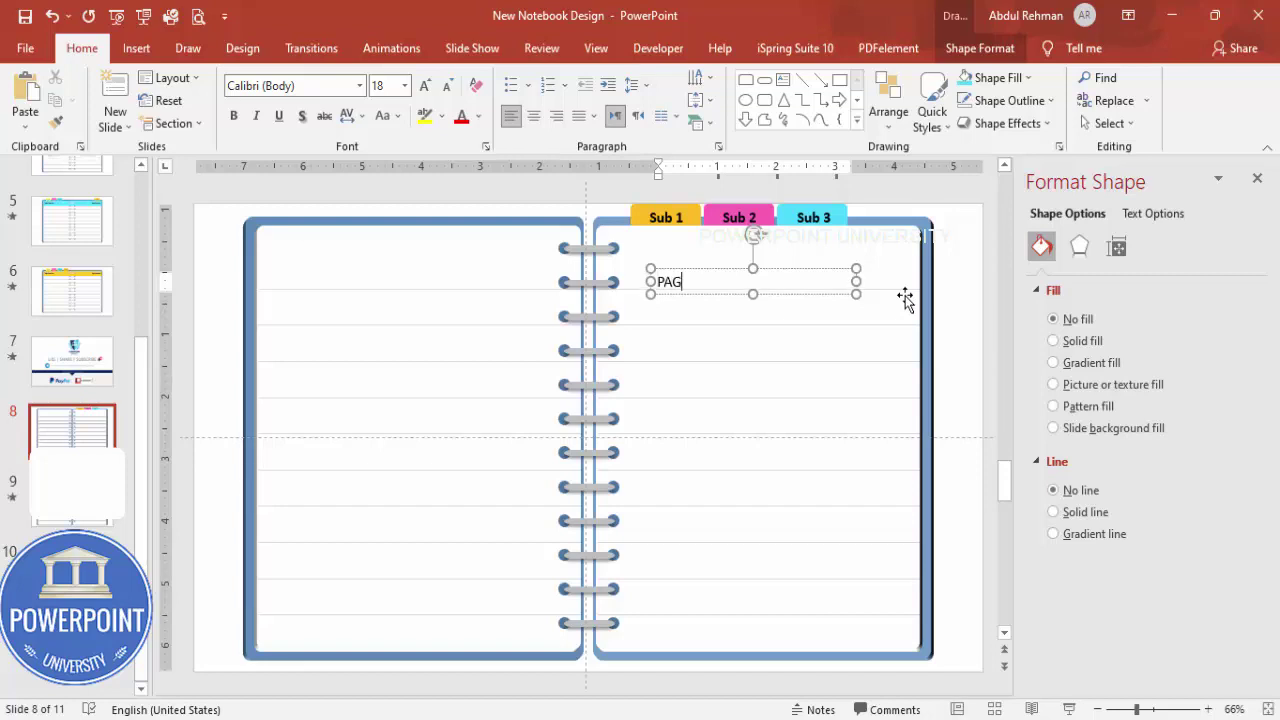
{"action": "key", "text": "BackSpace"}
{"action": "key", "text": "BackSpace"}
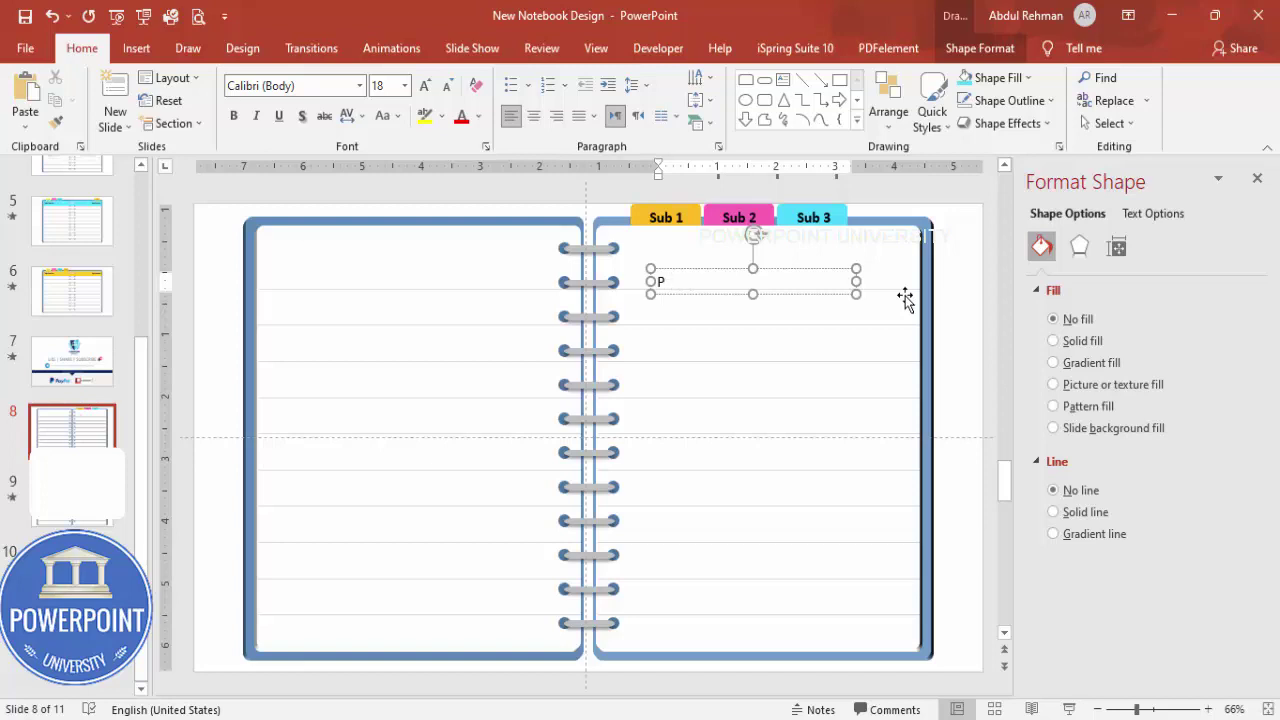
{"action": "type", "text": "Math’s"}
Format the Math's text in Hand Of Sean font, dark blue
{"action": "key", "text": "Escape"}
{"action": "left_click", "coordinate": [303, 87]}
{"action": "type", "text": "Hand Of Sean"}
{"action": "key", "text": "Return"}
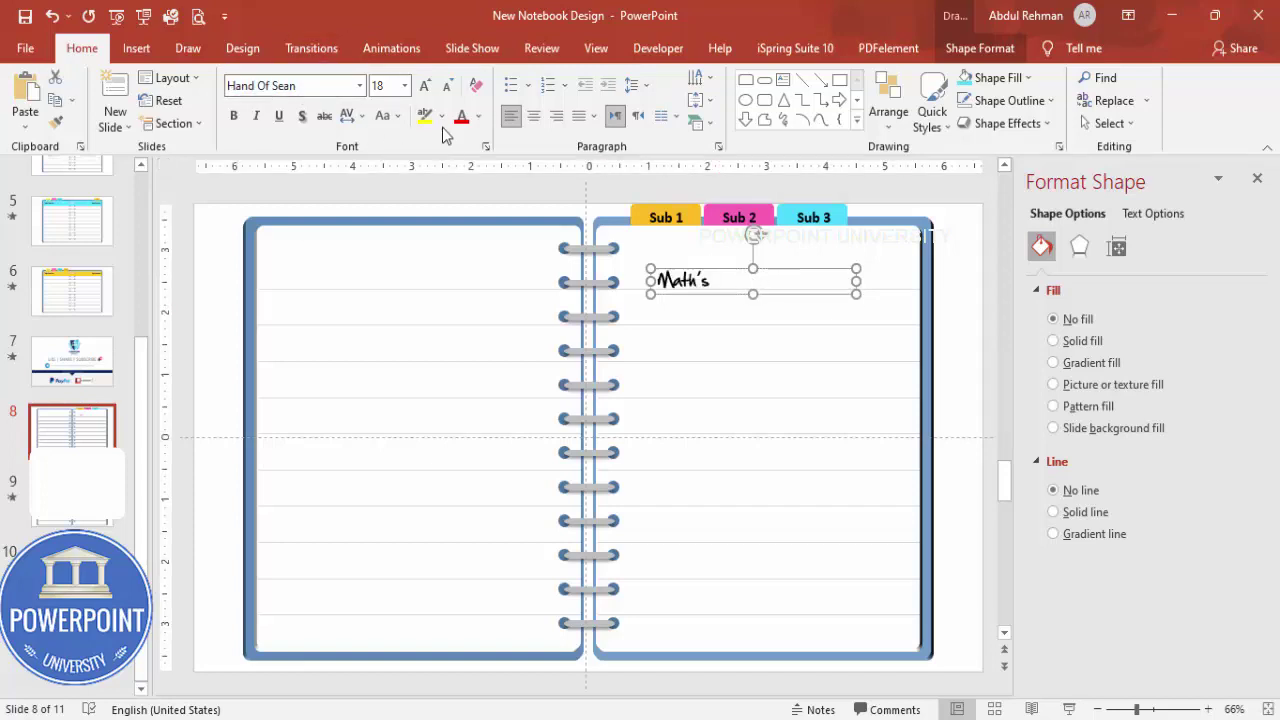
{"action": "left_click", "coordinate": [479, 116]}
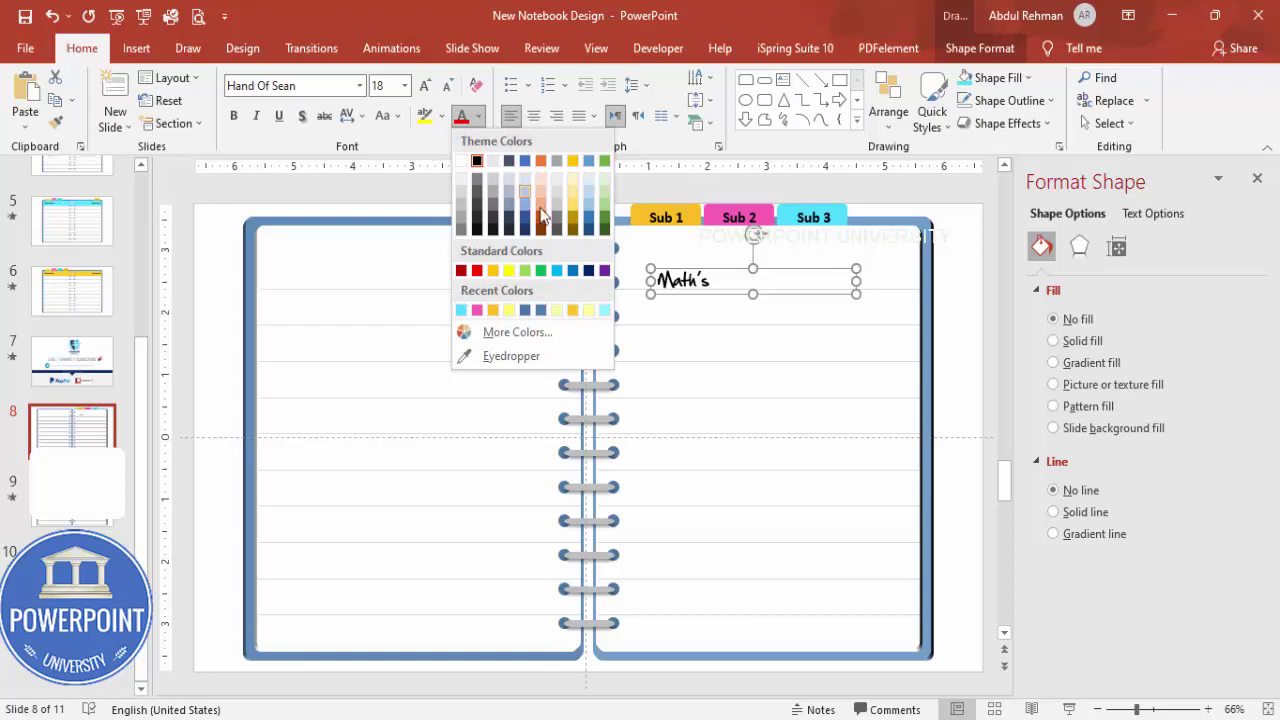
{"action": "left_click", "coordinate": [588, 270]}
Set Math's on the first line with a Page 2 entry, then duplicate both rows below
{"action": "left_click_drag", "start_coordinate": [737, 273], "coordinate": [716, 304]}
{"action": "left_click_drag", "start_coordinate": [835, 311], "coordinate": [885, 302]}
{"action": "double_click", "coordinate": [817, 316]}
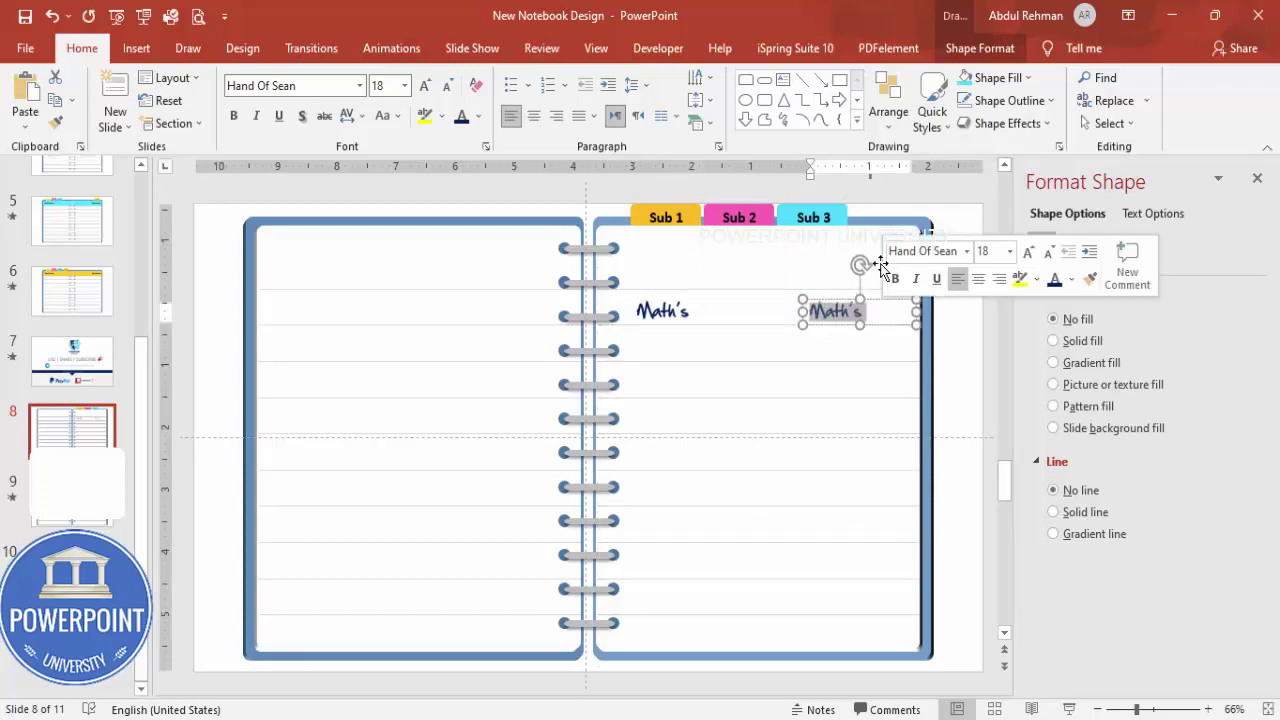
{"action": "type", "text": "Page 2"}
{"action": "left_click", "coordinate": [688, 300]}
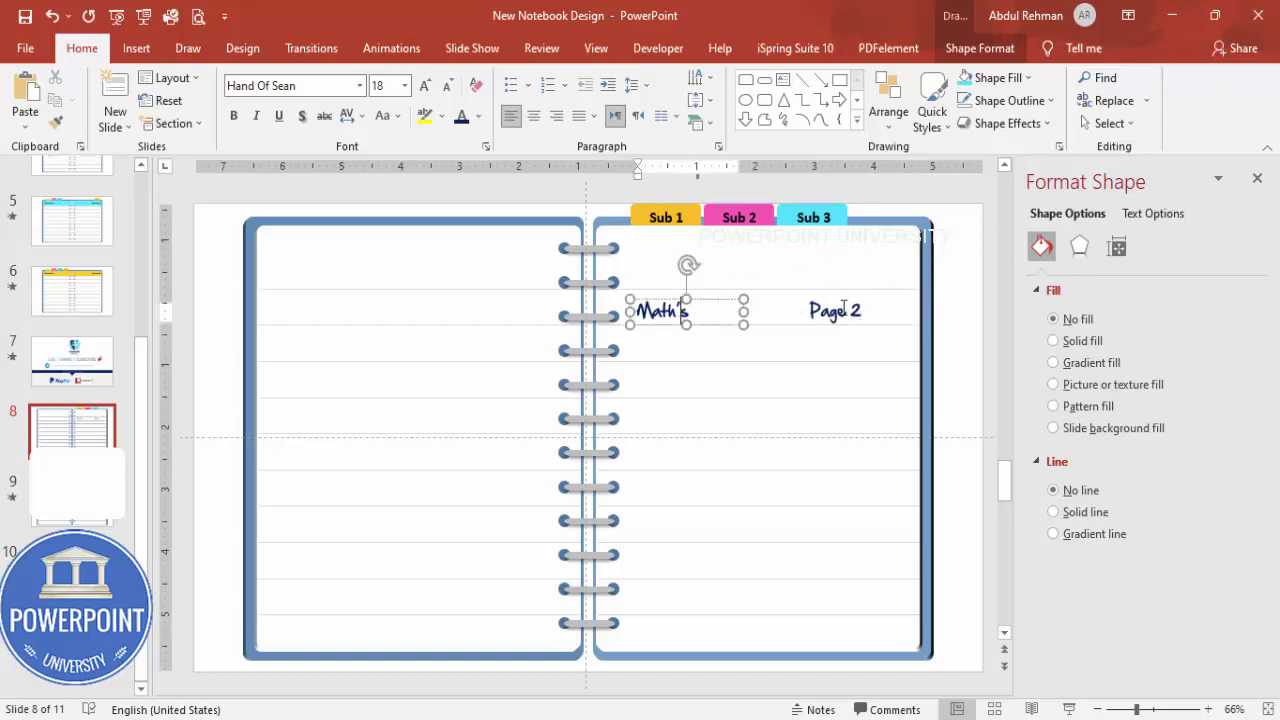
{"action": "left_click", "coordinate": [866, 305], "text": "shift"}
{"action": "left_click_drag", "start_coordinate": [881, 307], "coordinate": [880, 373]}
Change the copied rows to Science / Page 4 and Social / Page 6
{"action": "left_click", "coordinate": [741, 348]}
{"action": "key", "text": "ctrl+a"}
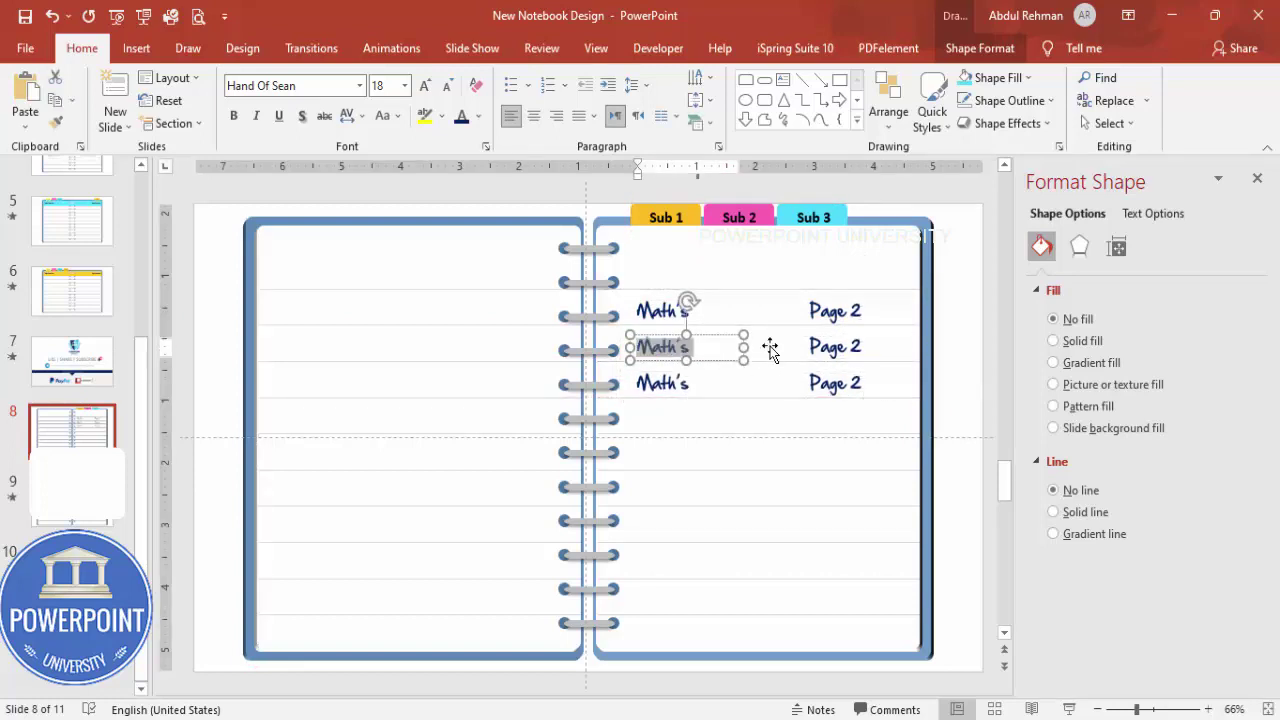
{"action": "type", "text": "Science"}
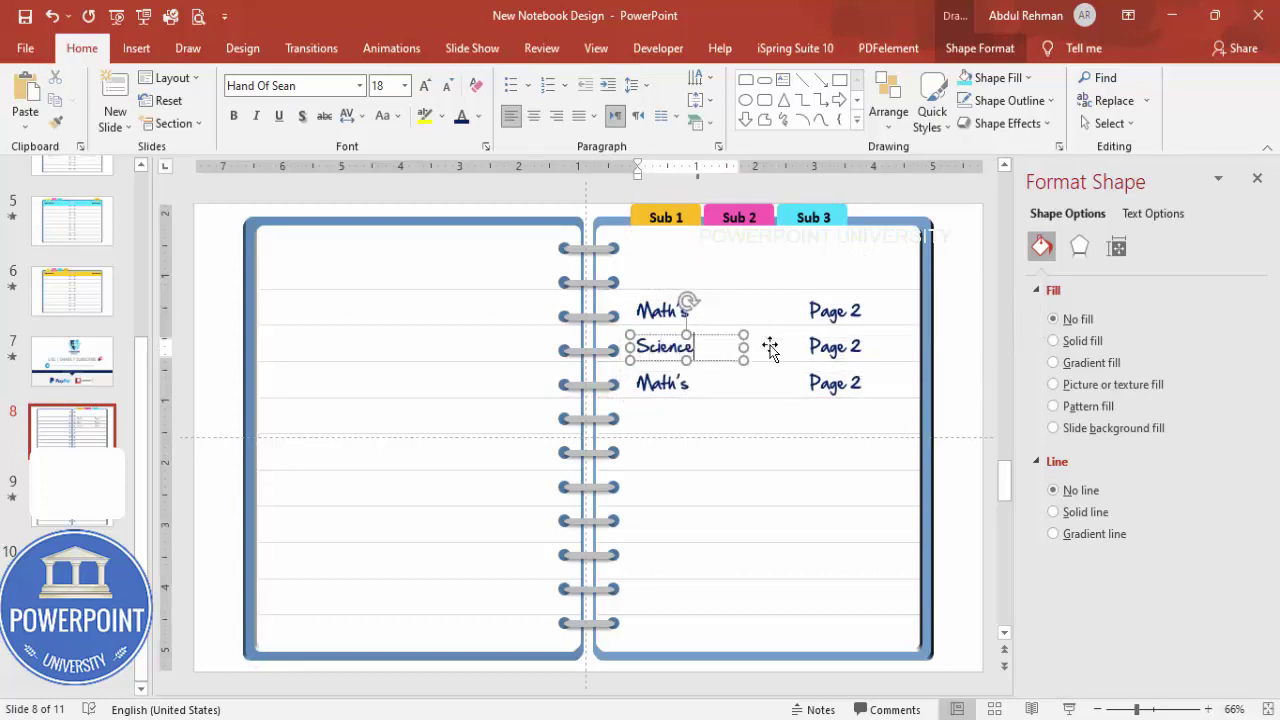
{"action": "left_click", "coordinate": [860, 352]}
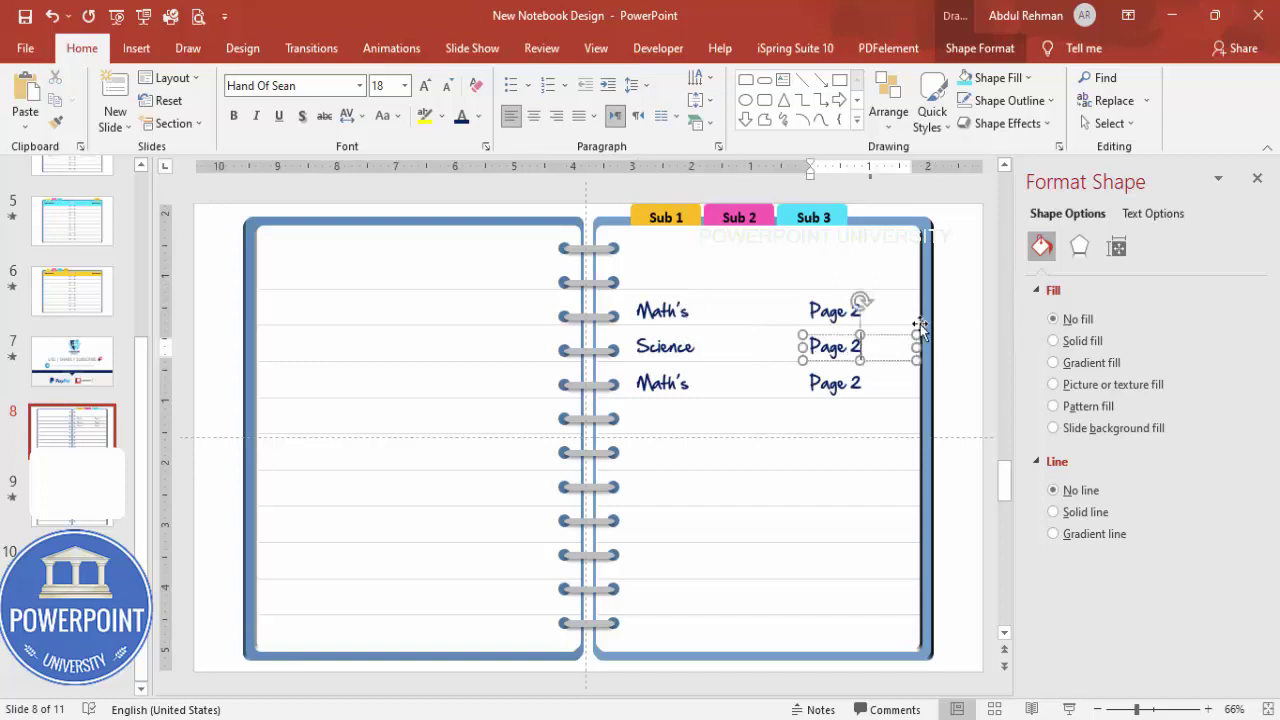
{"action": "double_click", "coordinate": [663, 384]}
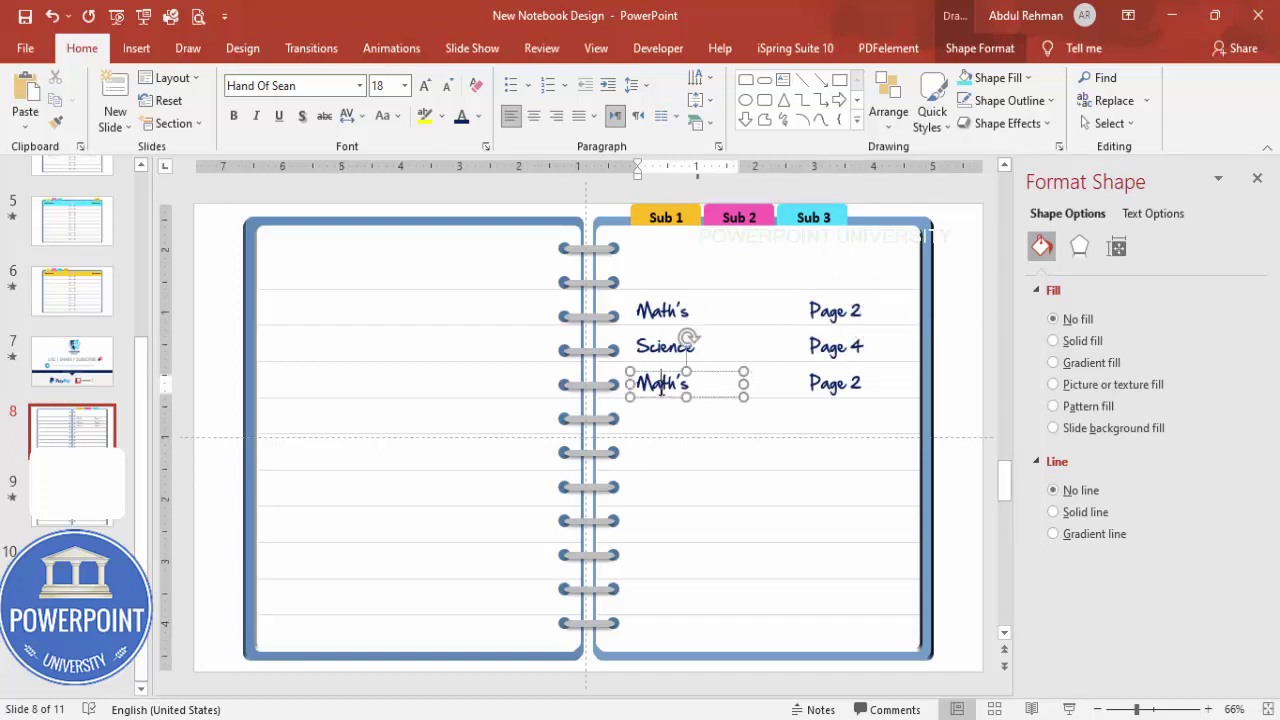
{"action": "type", "text": "Social"}
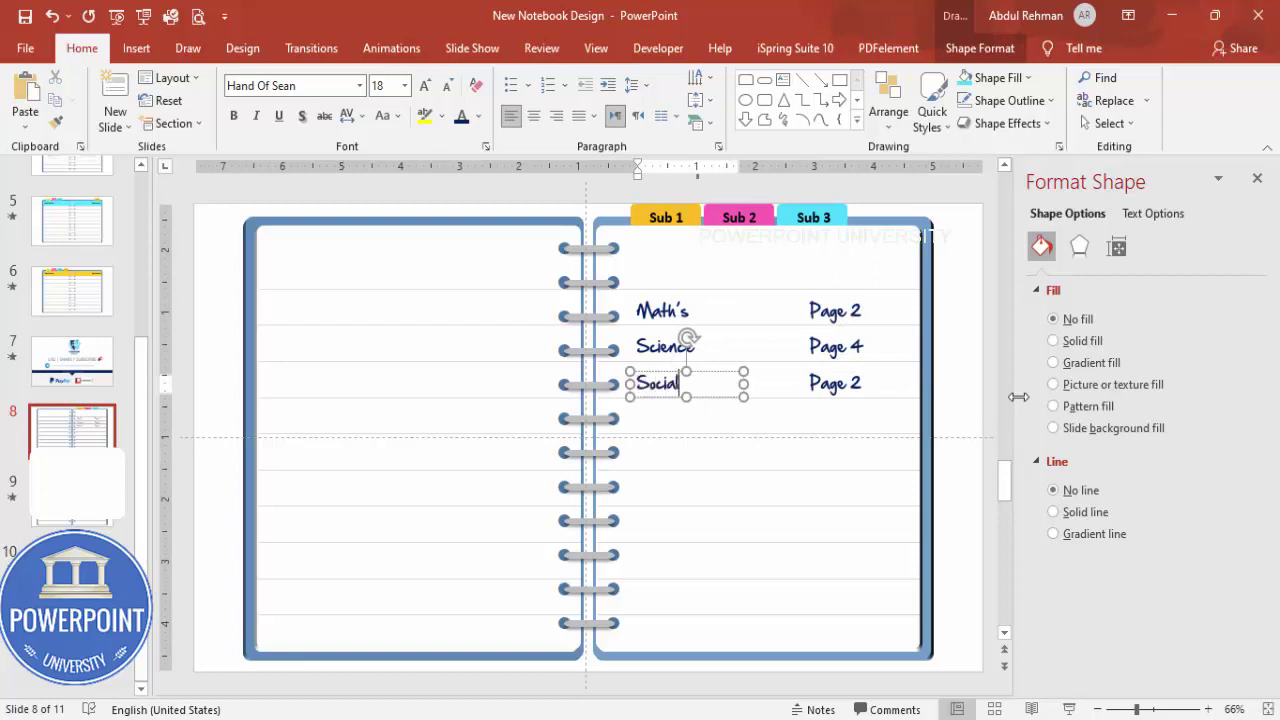
{"action": "left_click", "coordinate": [866, 385]}
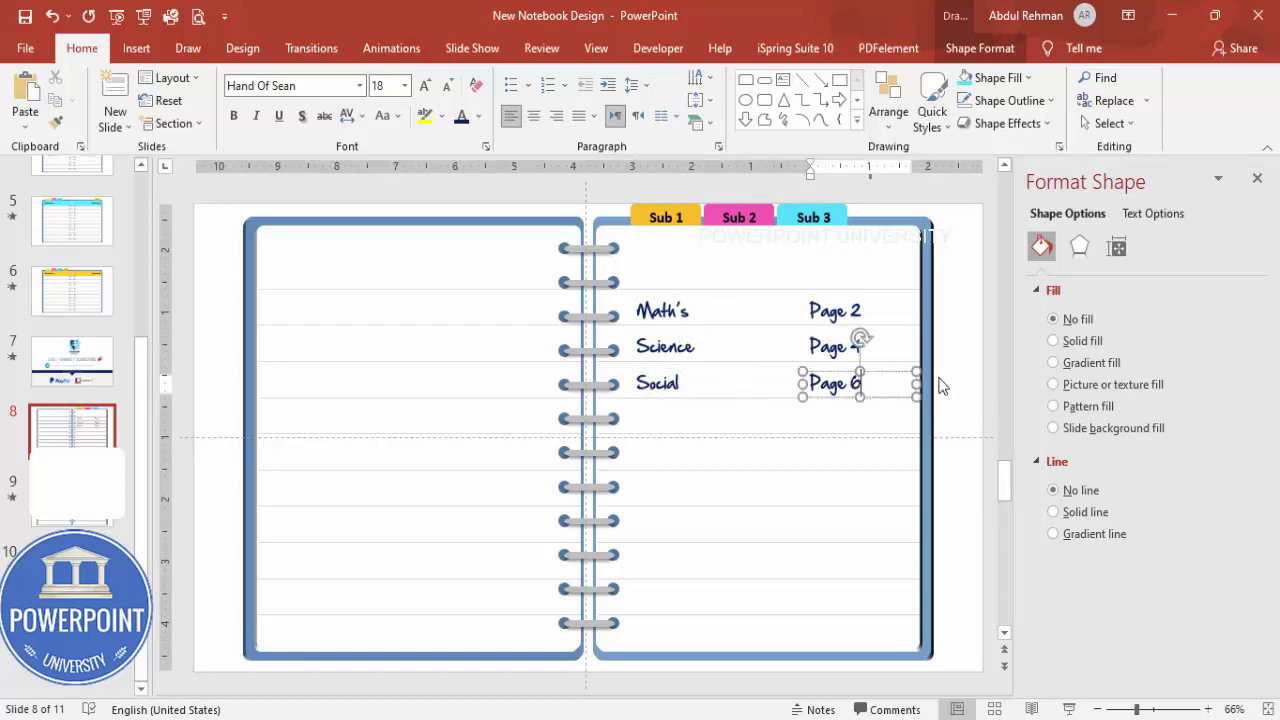
{"action": "left_click", "coordinate": [956, 294]}
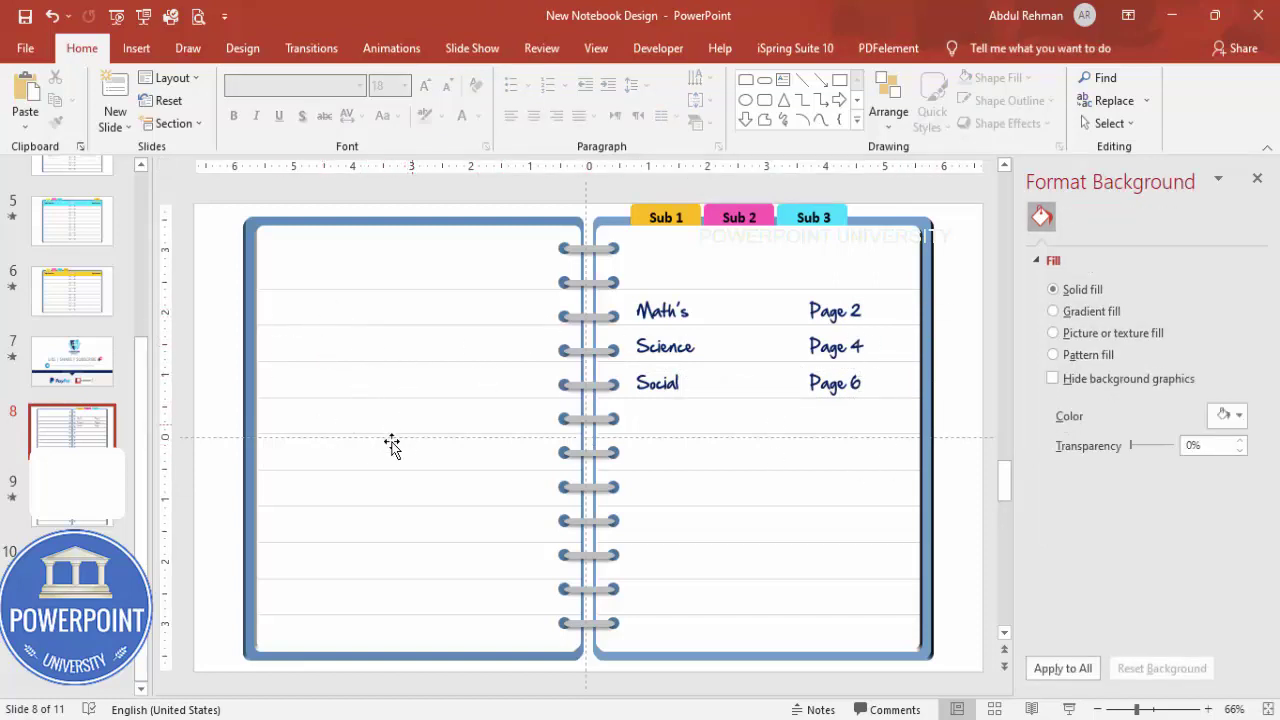
On slide 9, add a text box in the Sub 1 header reading 'Your Subject Headline'
{"action": "left_click", "coordinate": [88, 520]}
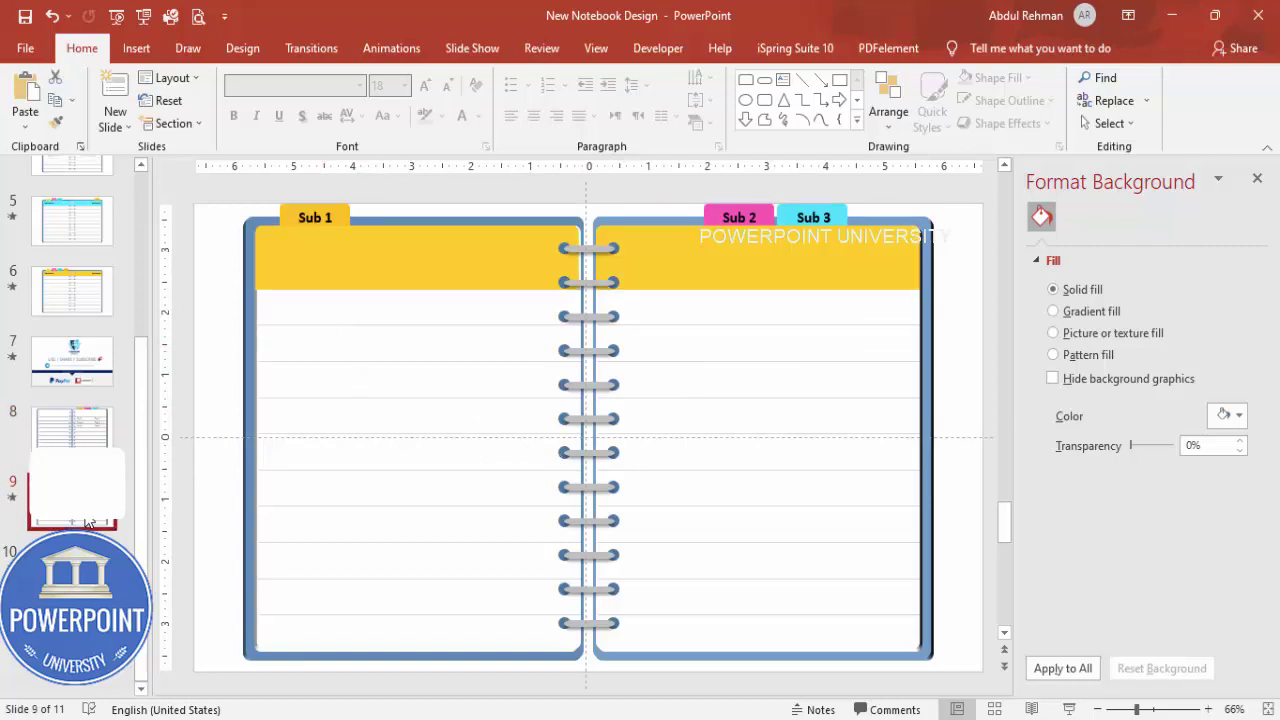
{"action": "left_click", "coordinate": [136, 48]}
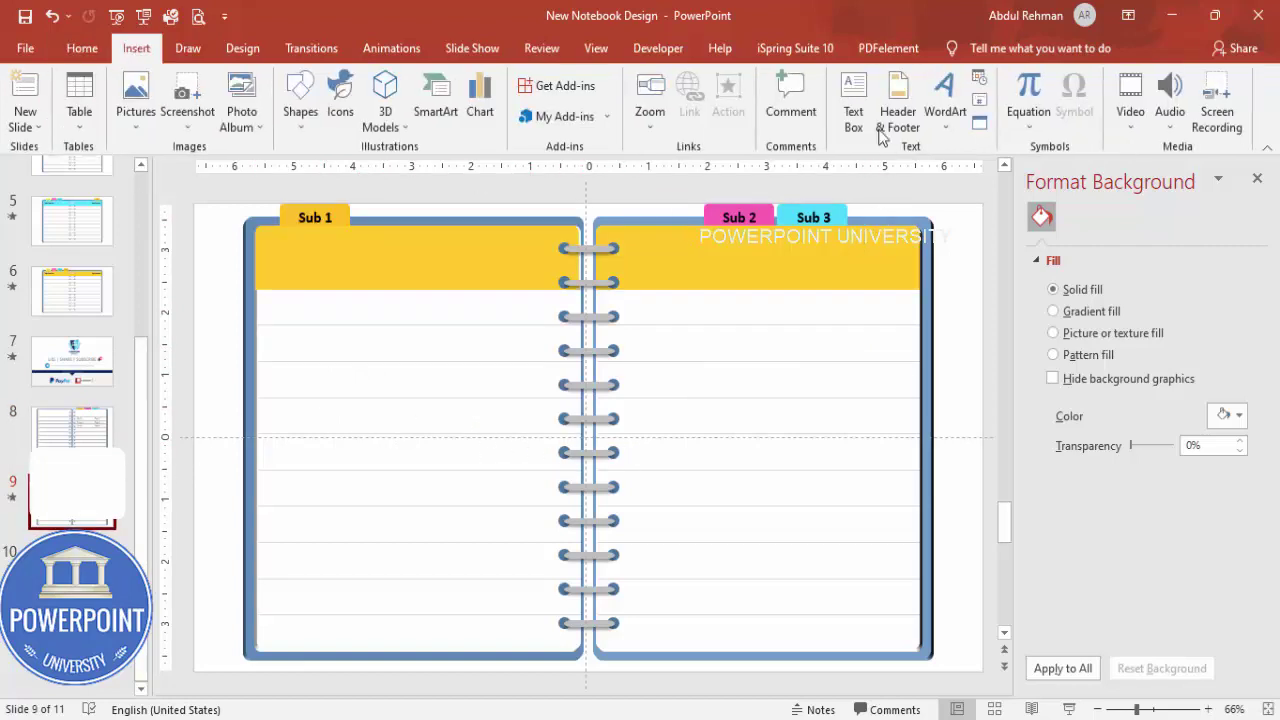
{"action": "left_click", "coordinate": [853, 95]}
{"action": "left_click_drag", "start_coordinate": [279, 252], "coordinate": [499, 273]}
{"action": "type", "text": "Your Subject Headline"}
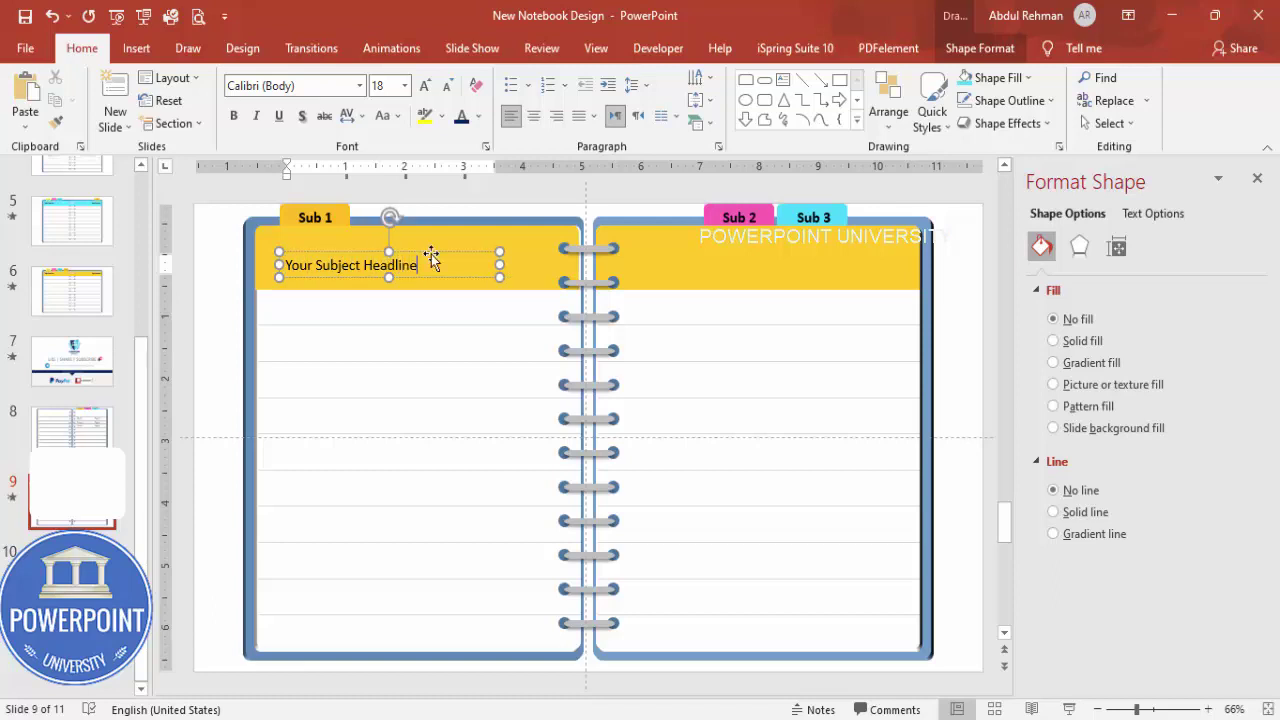
{"action": "left_click", "coordinate": [432, 252]}
Set the headline to Hand Of Sean font in white
{"action": "left_click", "coordinate": [342, 85]}
{"action": "type", "text": "Hand Of Sean"}
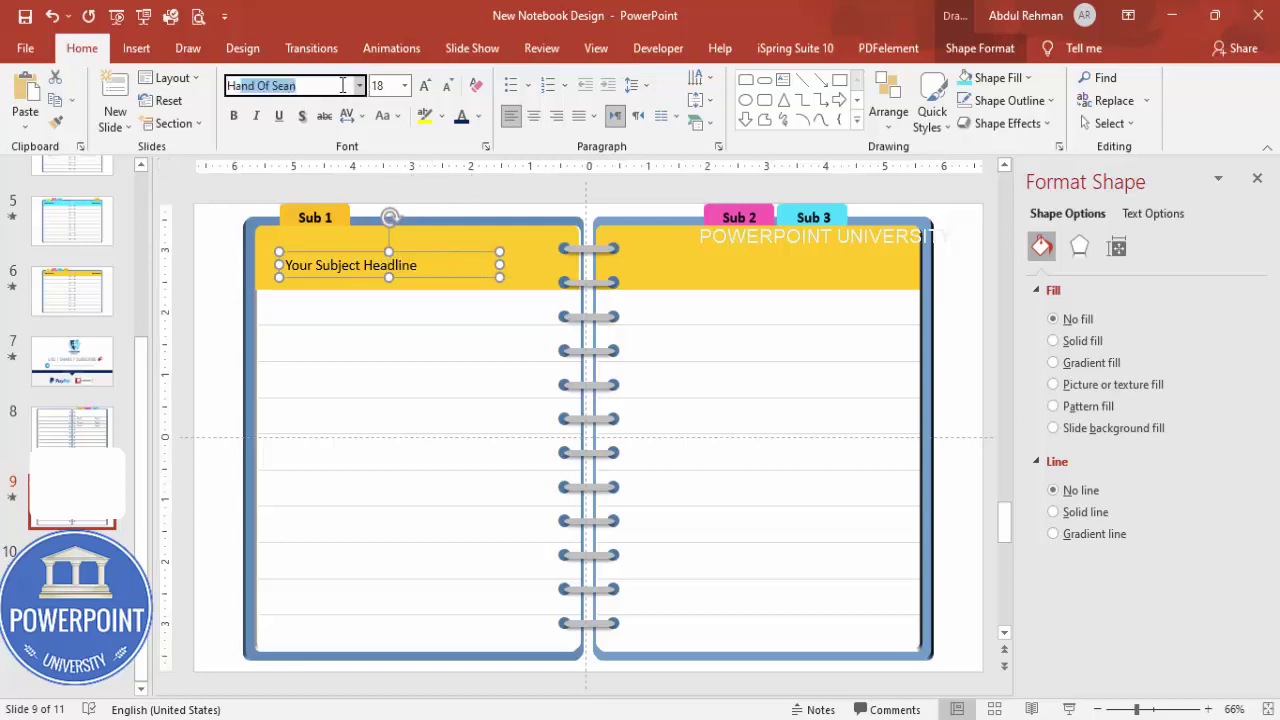
{"action": "key", "text": "Return"}
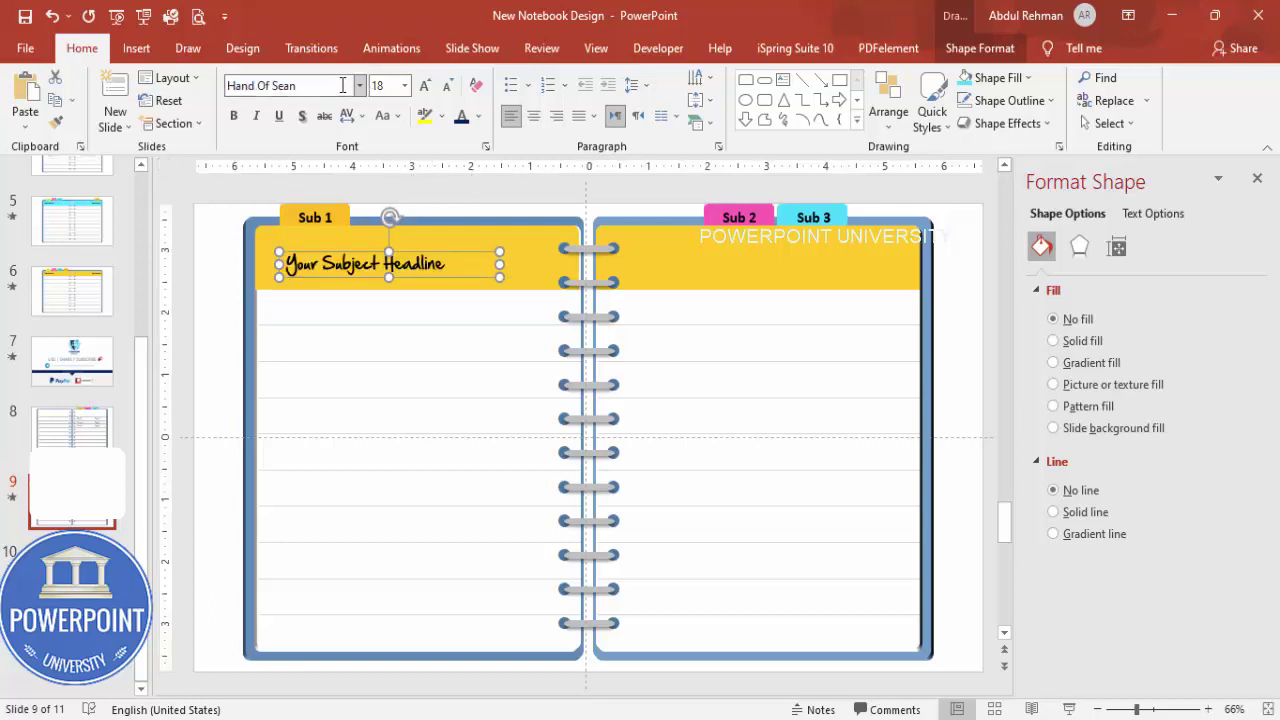
{"action": "left_click", "coordinate": [479, 117]}
{"action": "left_click", "coordinate": [461, 161]}
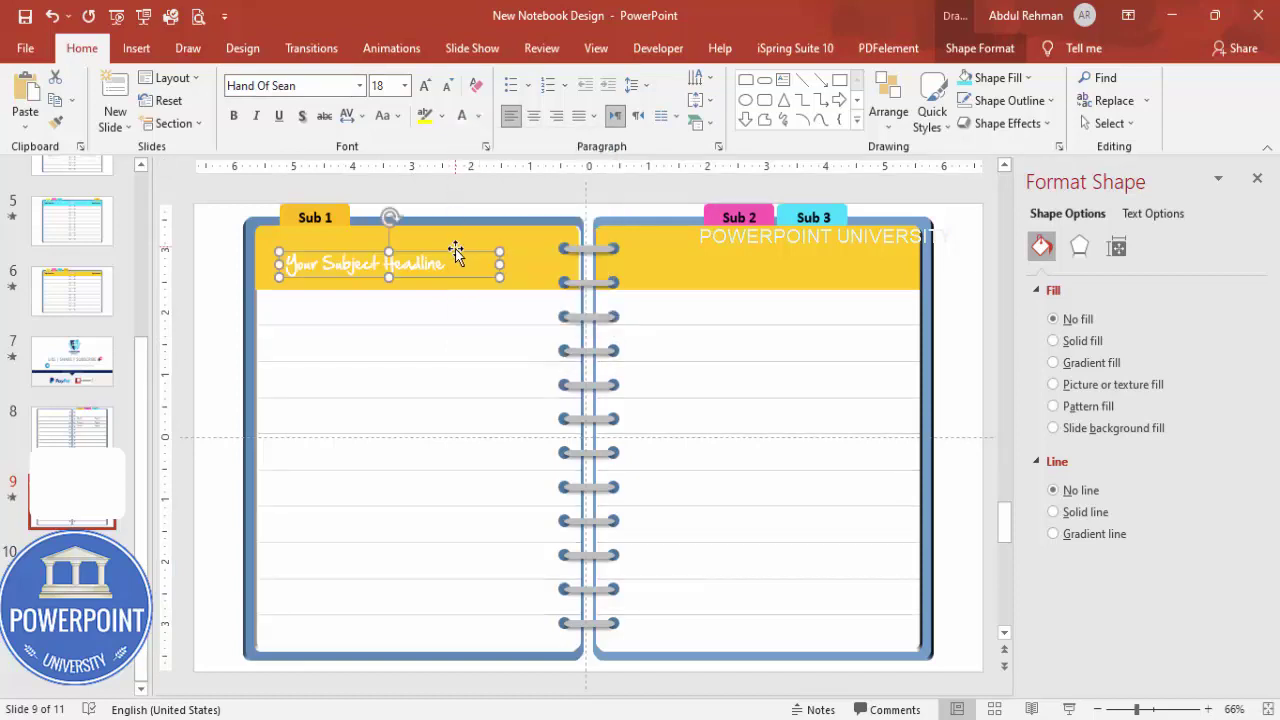
{"action": "left_click", "coordinate": [420, 318]}
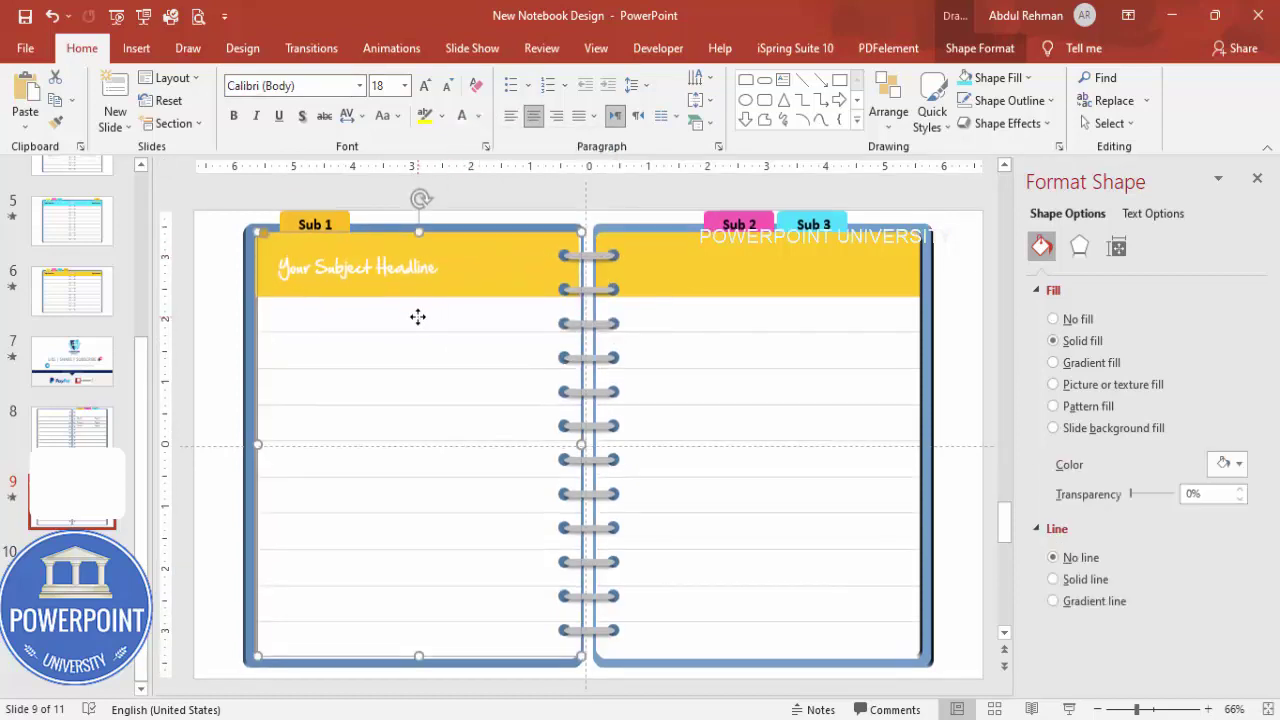